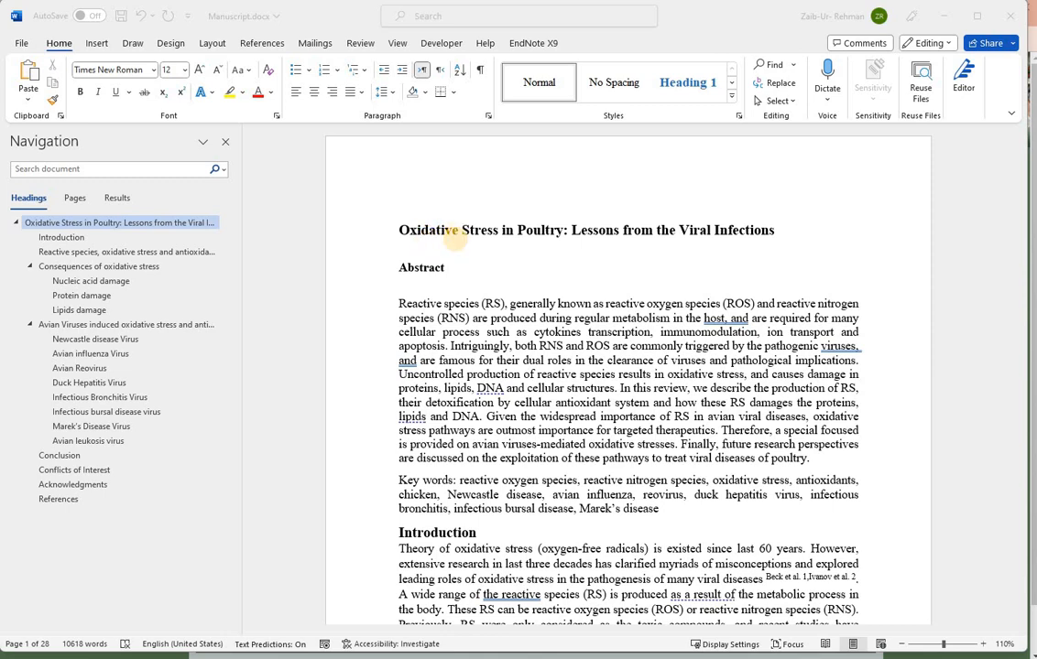
Browse the full list of EndNote citation styles for the manuscript, checking those starting with P, and close it without choosing.
click(414, 245)
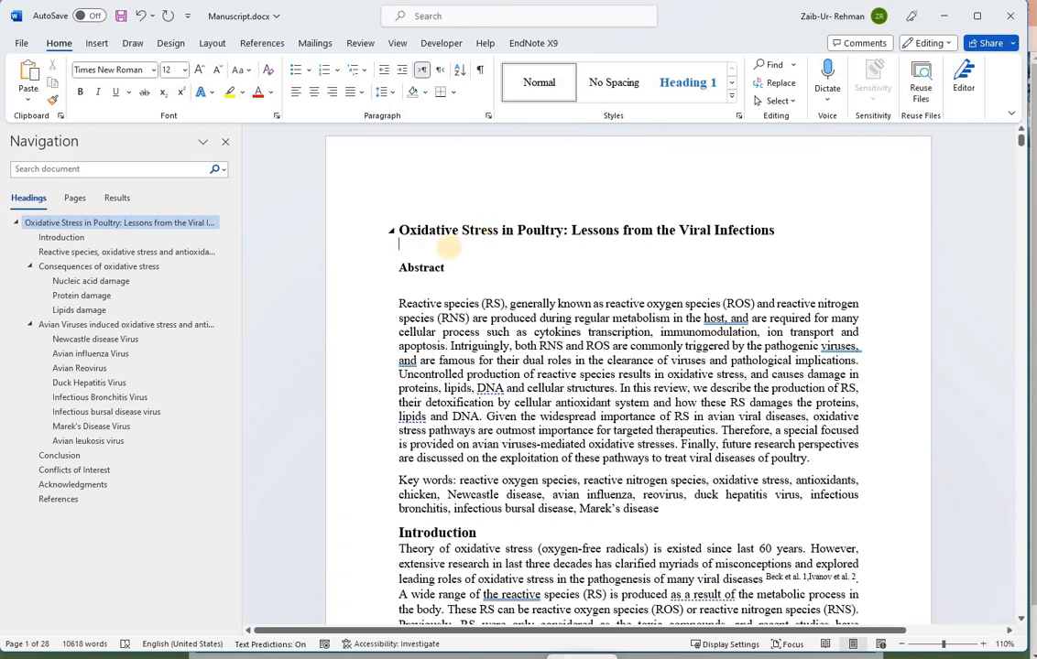
click(533, 44)
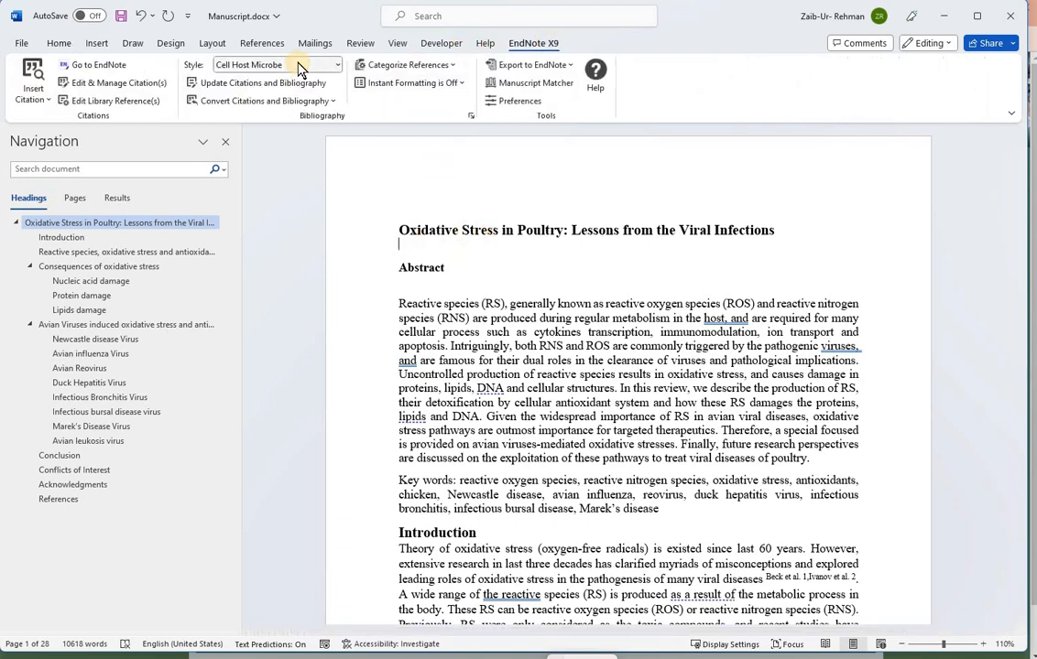
click(295, 66)
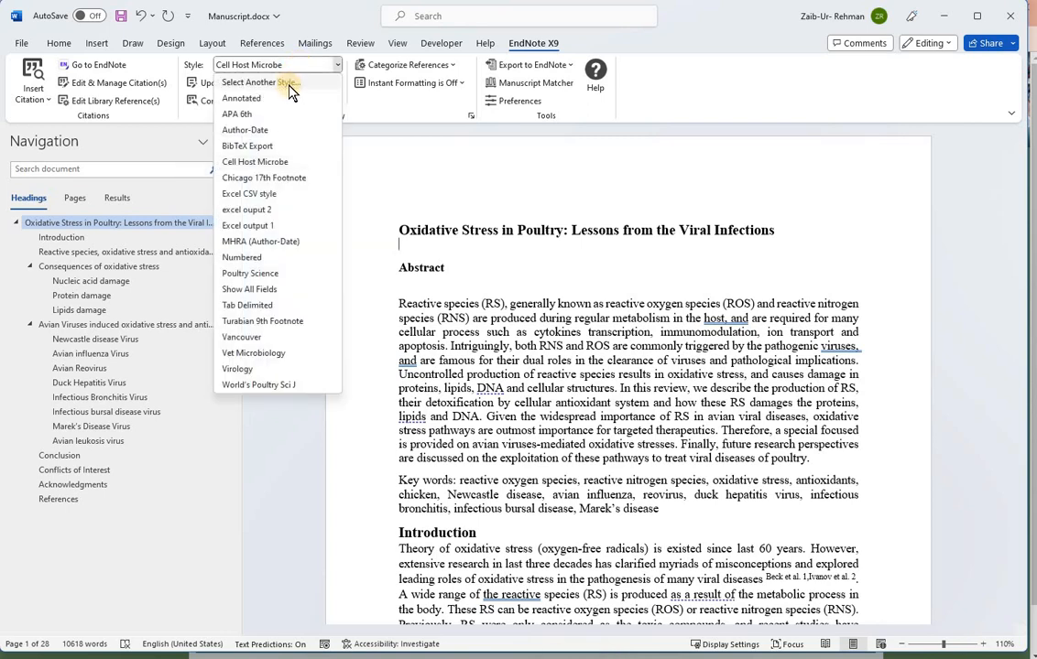
key(Return)
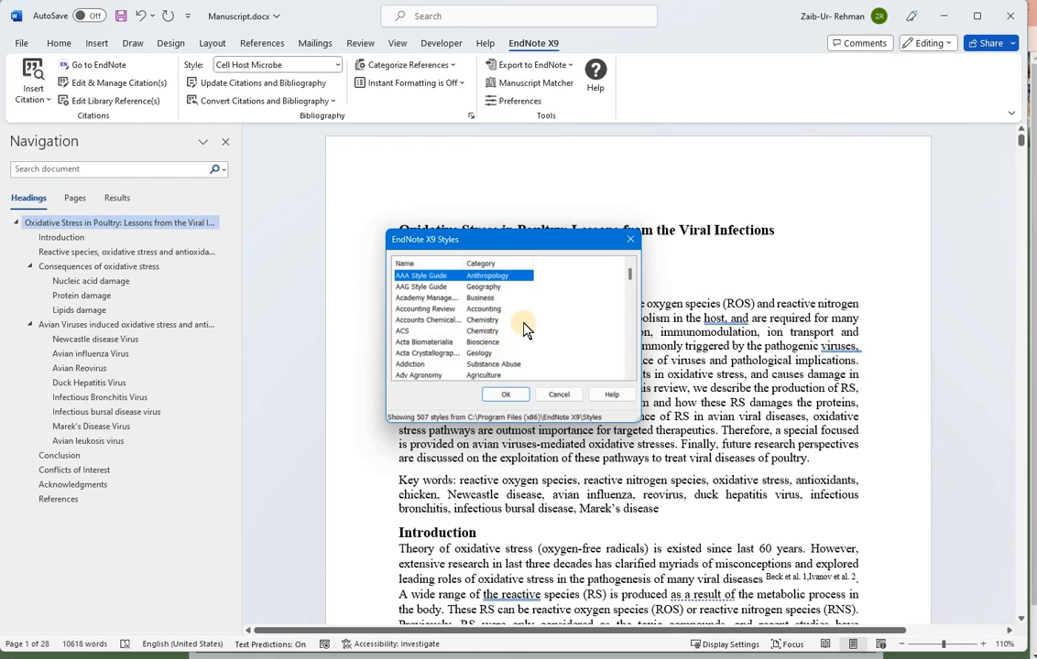
key(p)
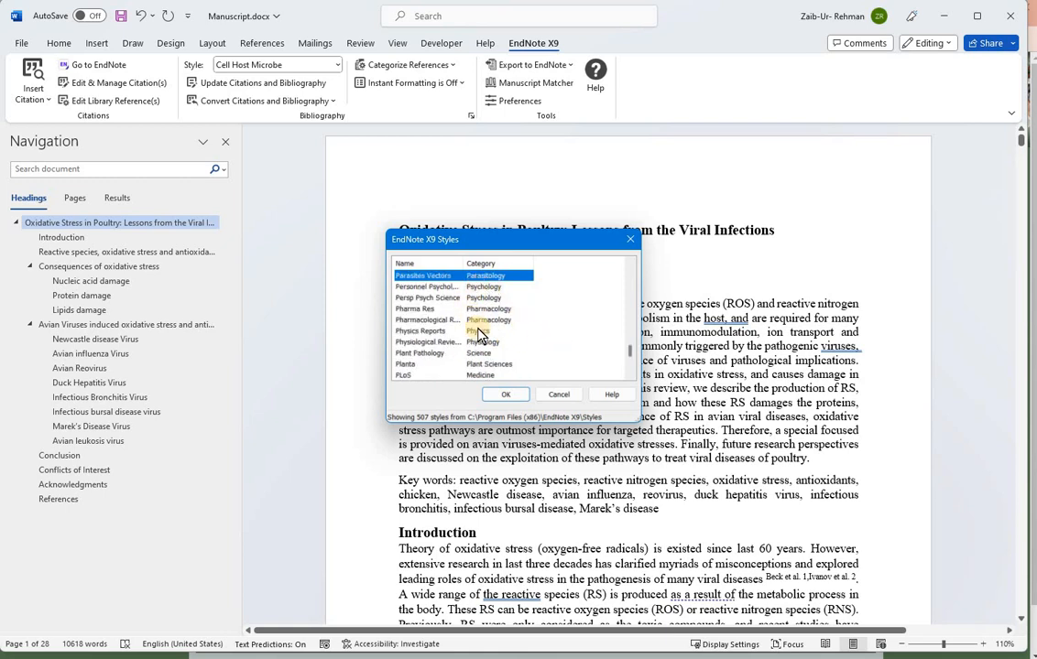
click(632, 370)
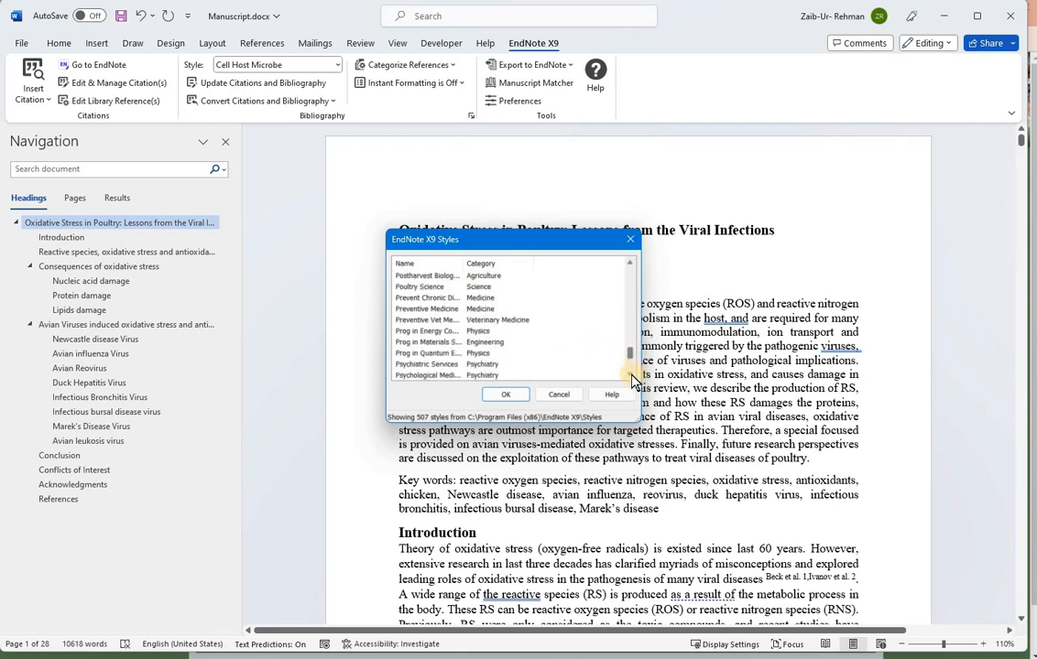
click(632, 377)
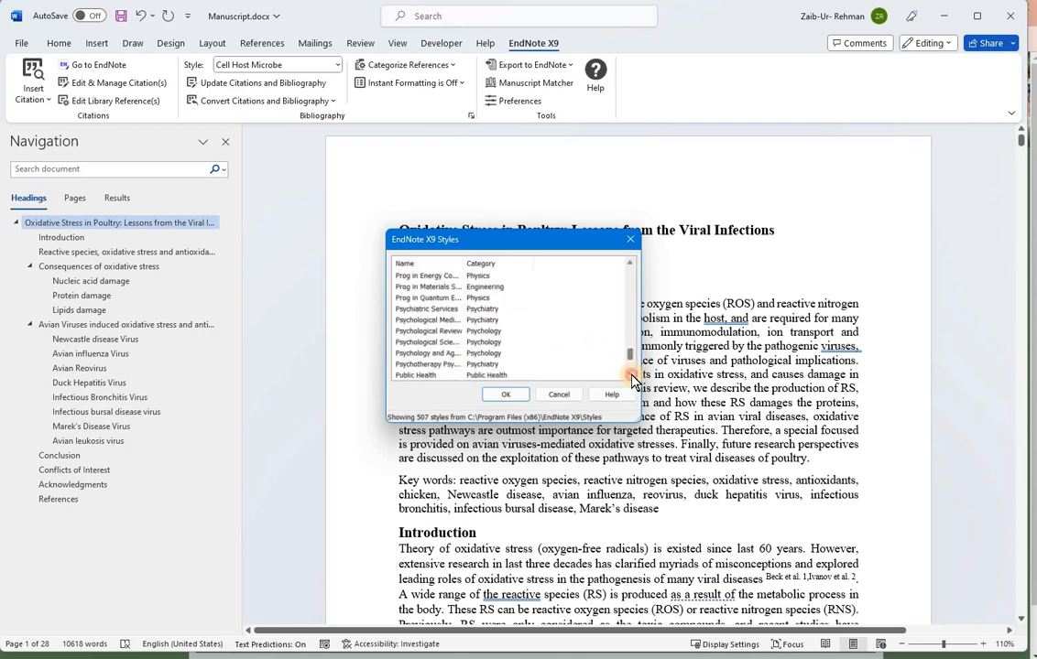
click(630, 376)
click(561, 395)
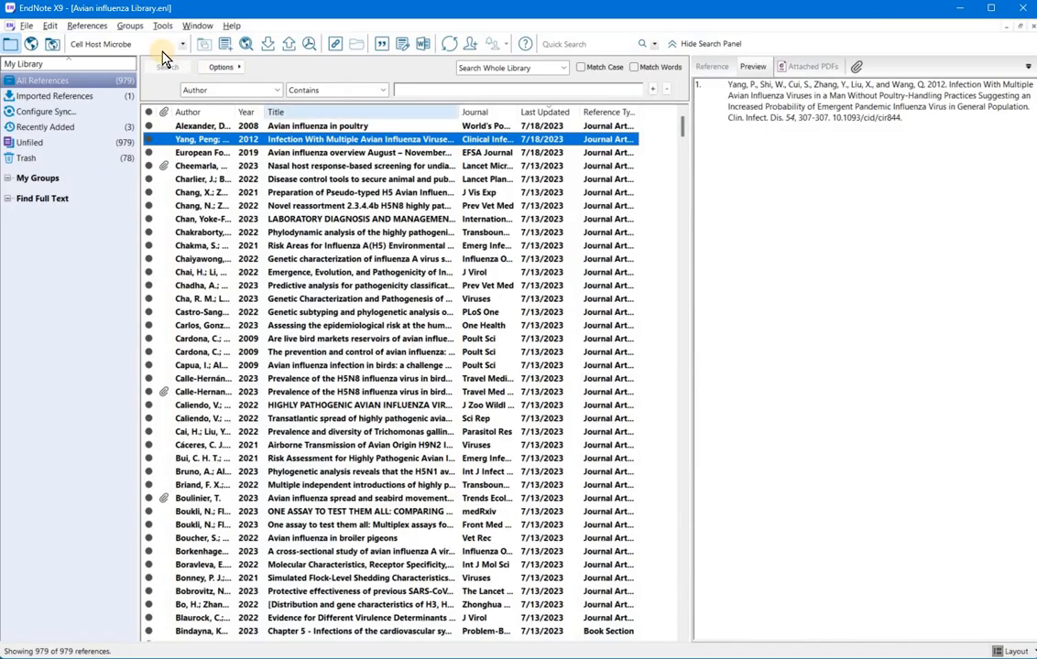
Switch to EndNote, enter "pakistan" in the output style search, and choose the Parasites Vectors style.
click(152, 51)
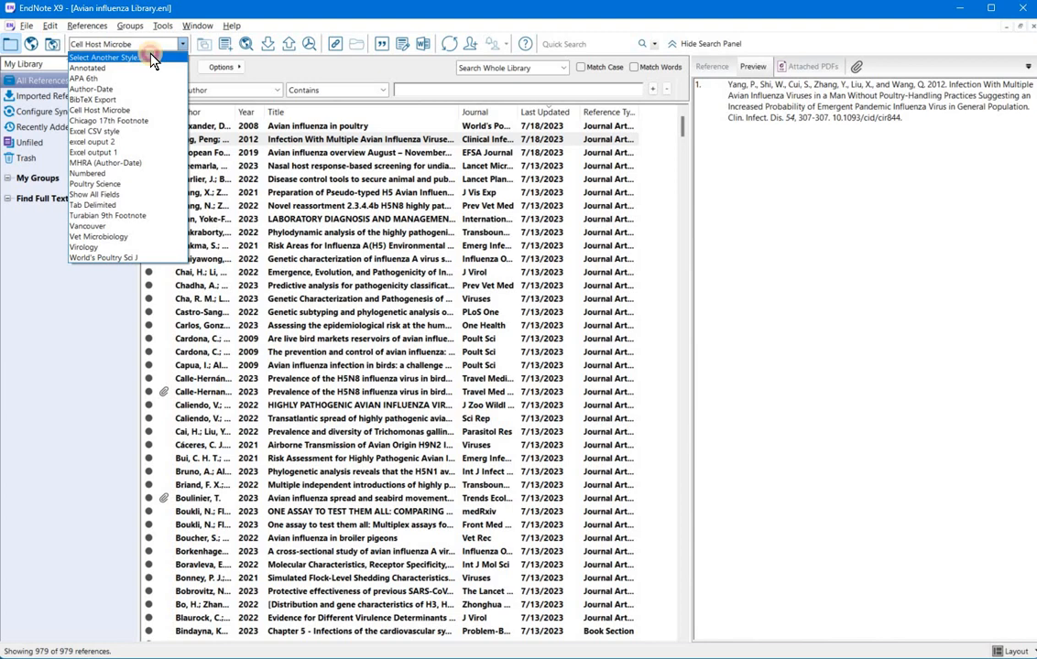
click(152, 58)
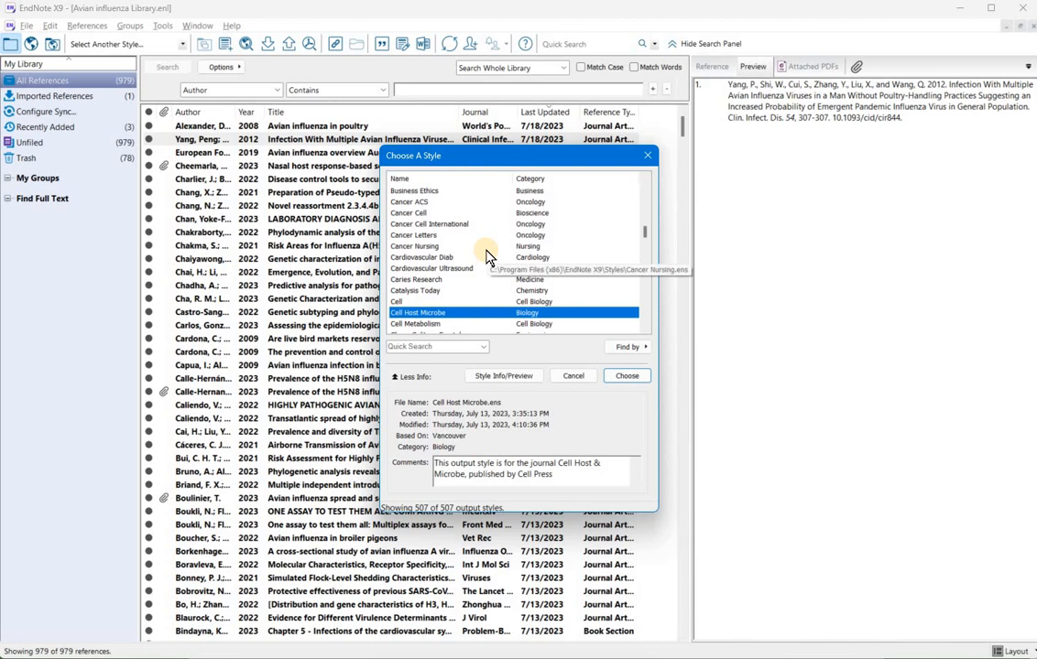
key(p)
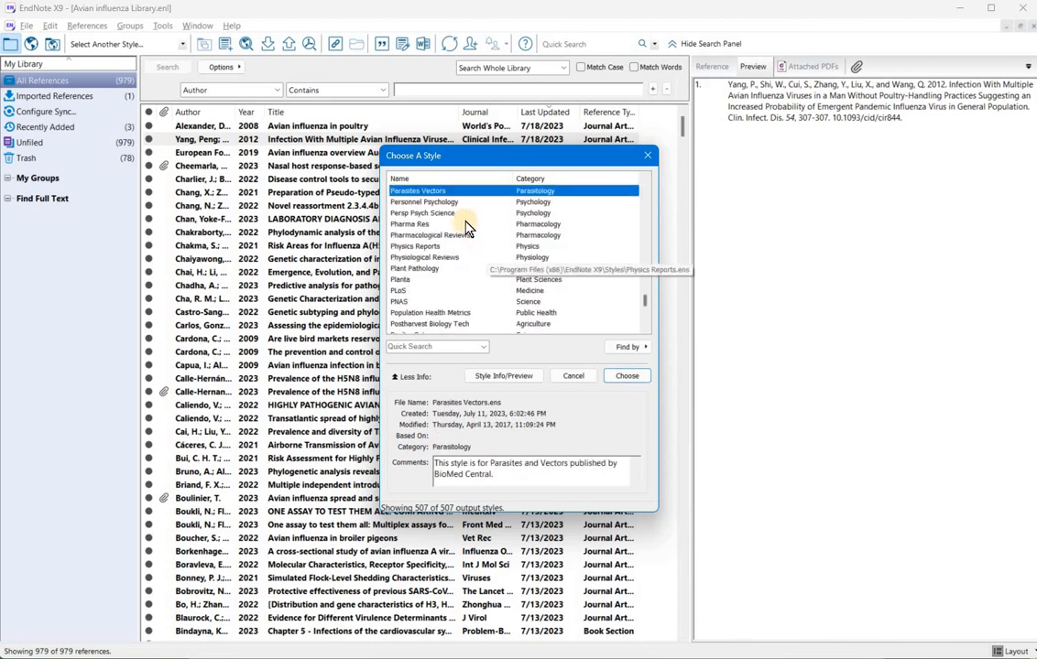
click(645, 330)
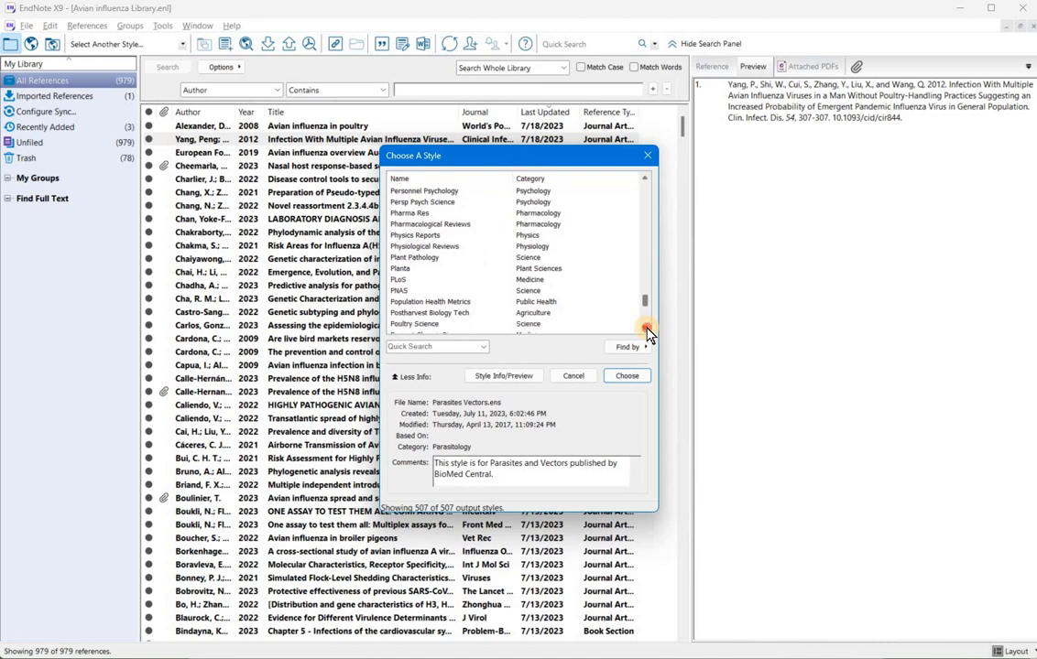
click(646, 330)
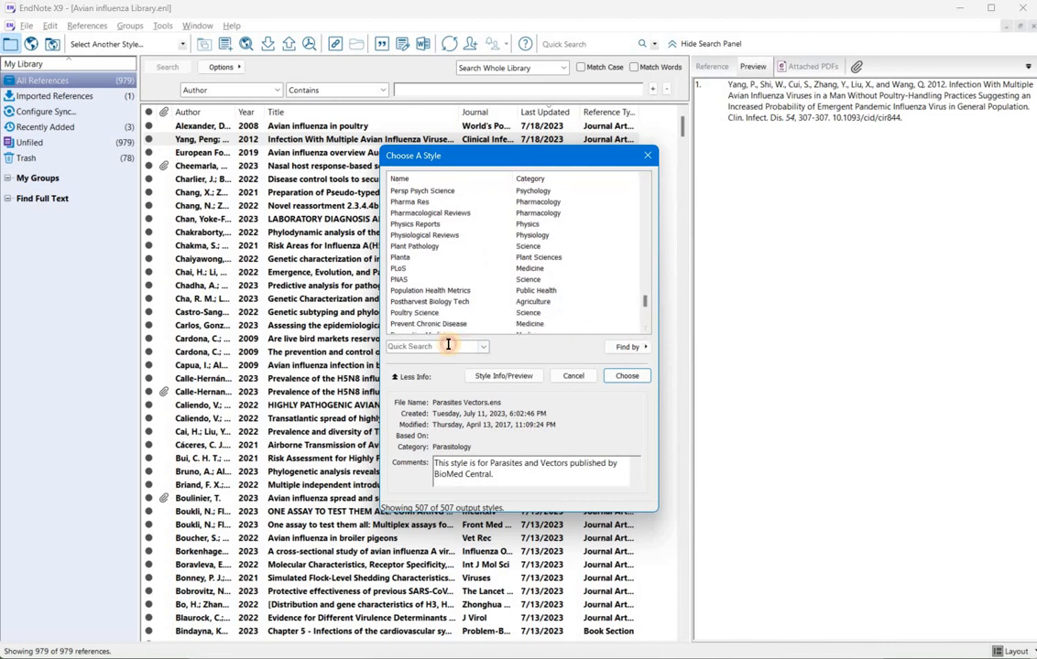
click(448, 346)
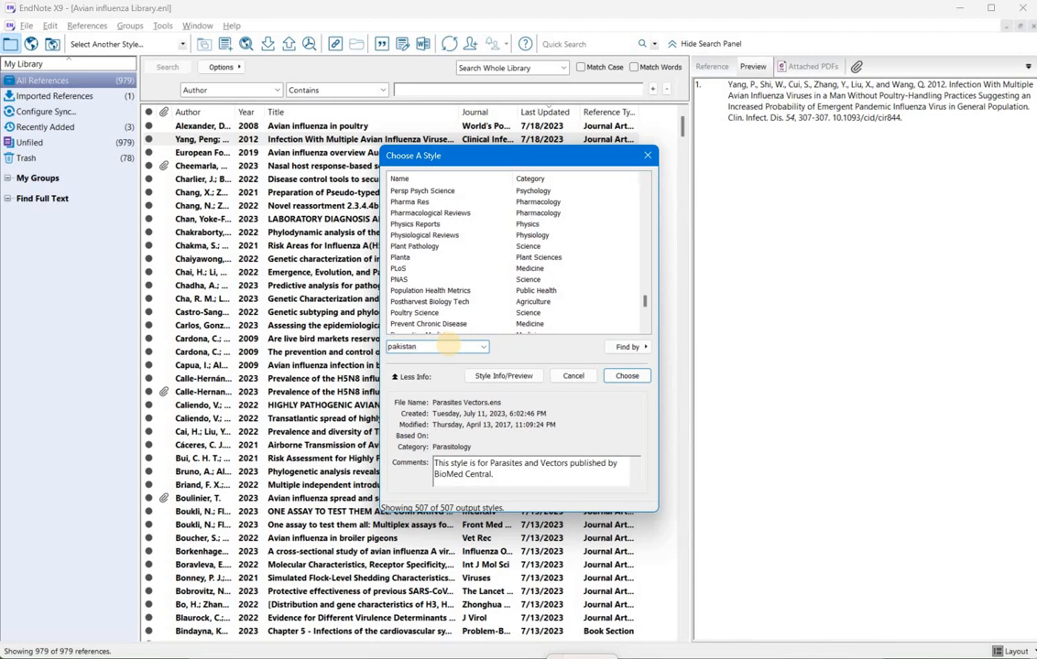
click(629, 376)
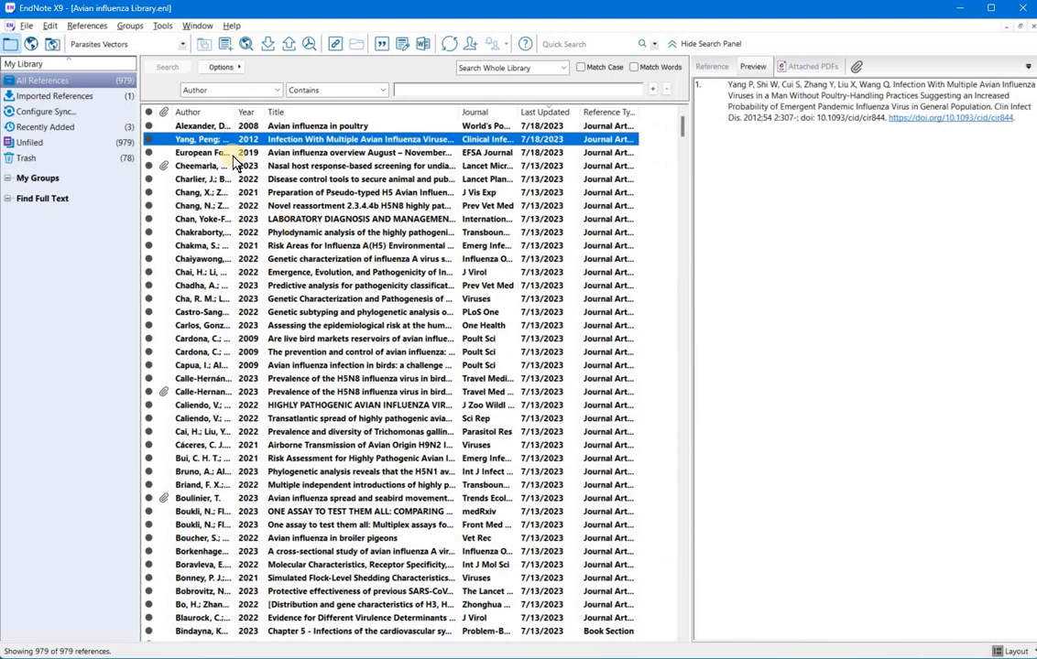
click(179, 43)
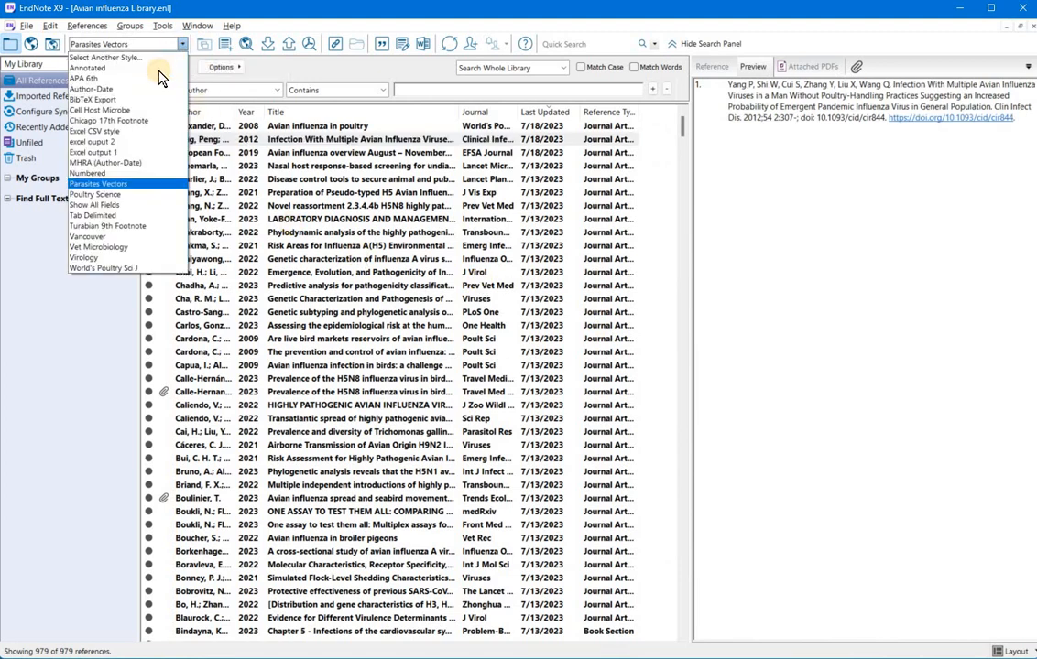
key(Down)
key(Down)
key(Down)
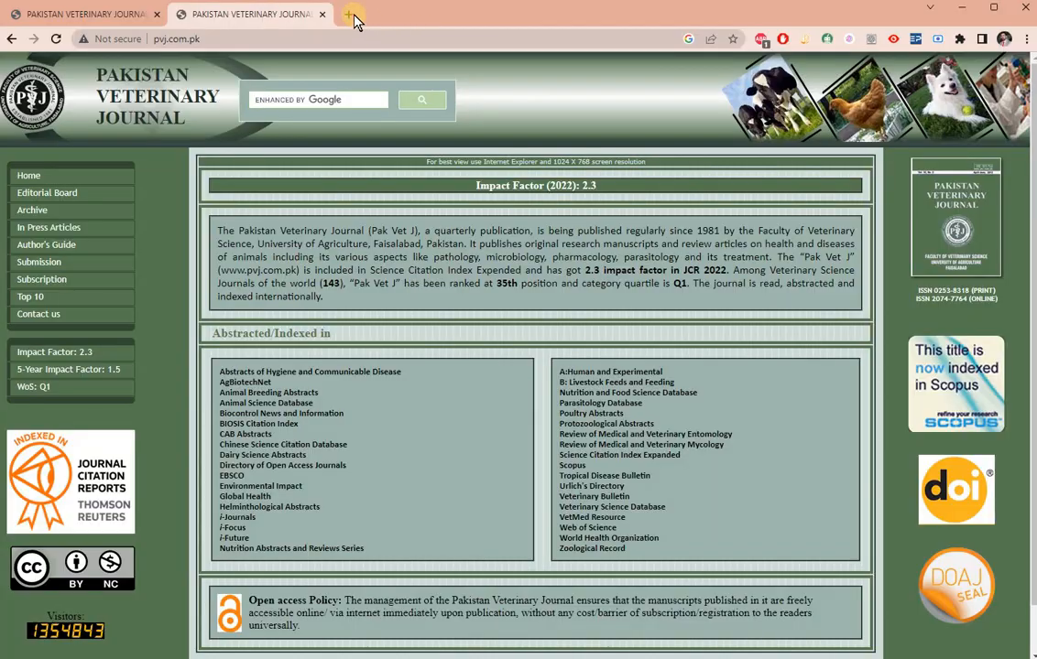
Switch to the web browser and search Google in a new tab for "pakistan veterinary journal endnote style".
click(348, 15)
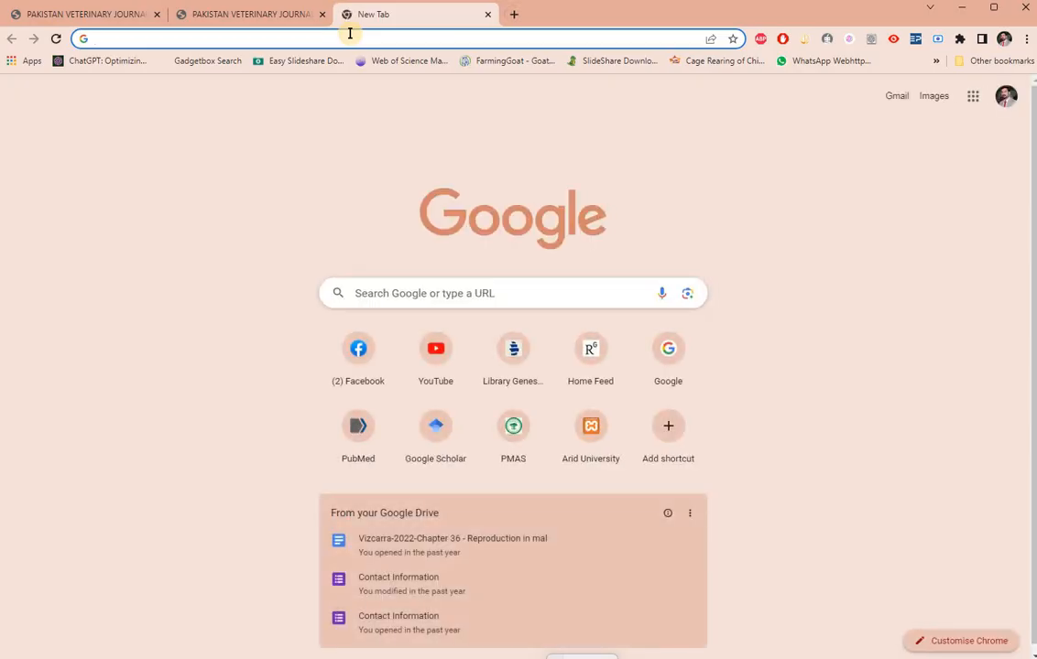
text(pakista)
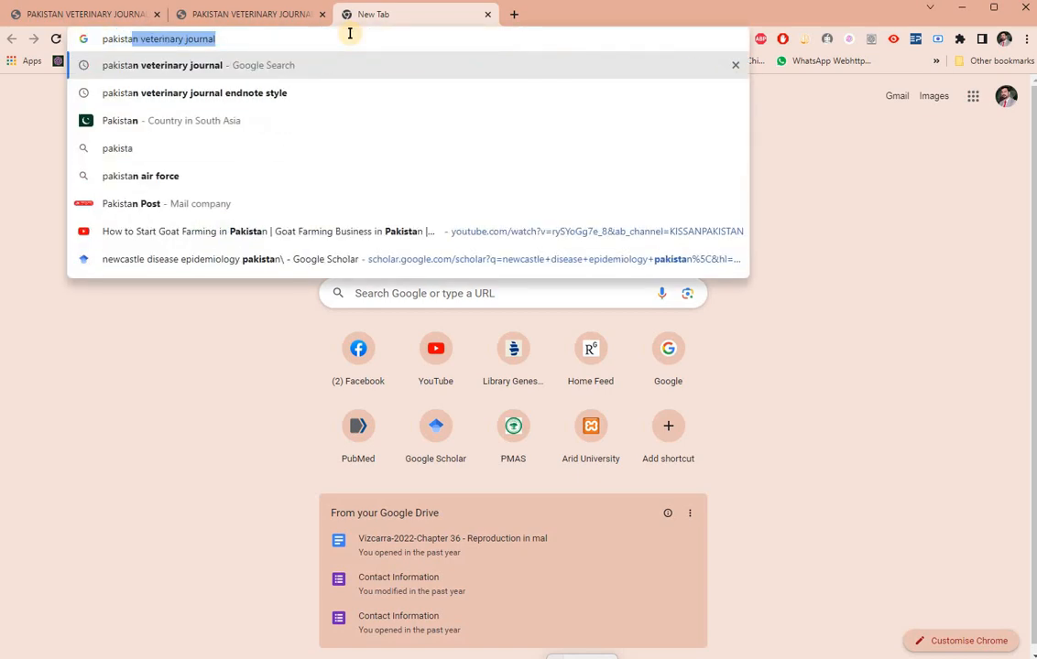
key(Right)
key(Down)
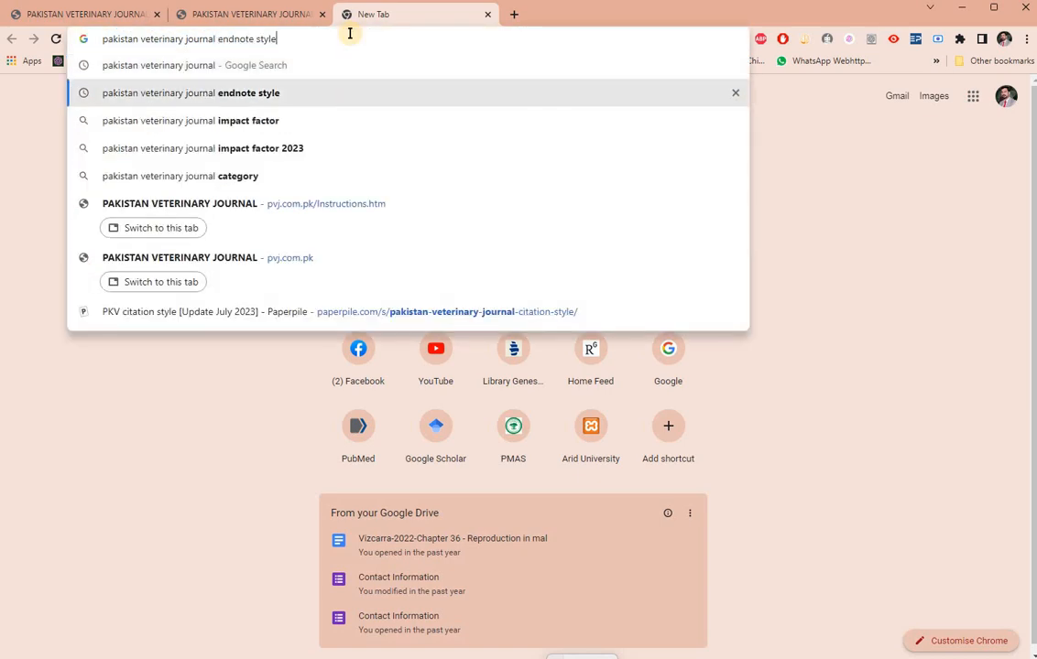
key(Return)
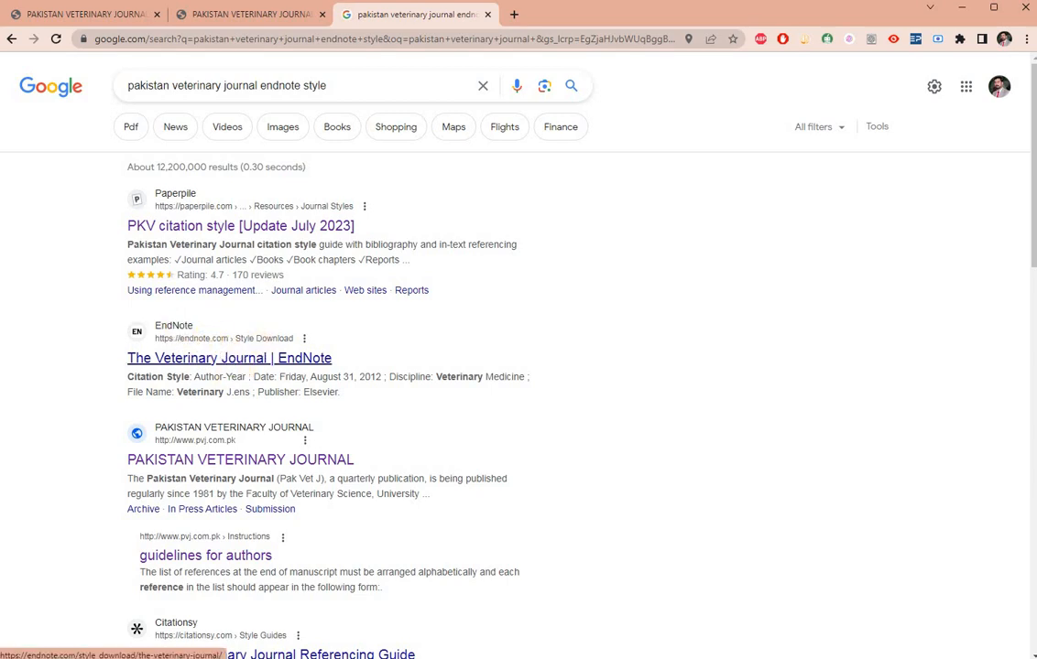
Examine the EndNote website's style details for The Veterinary Journal and close that page.
click(240, 359)
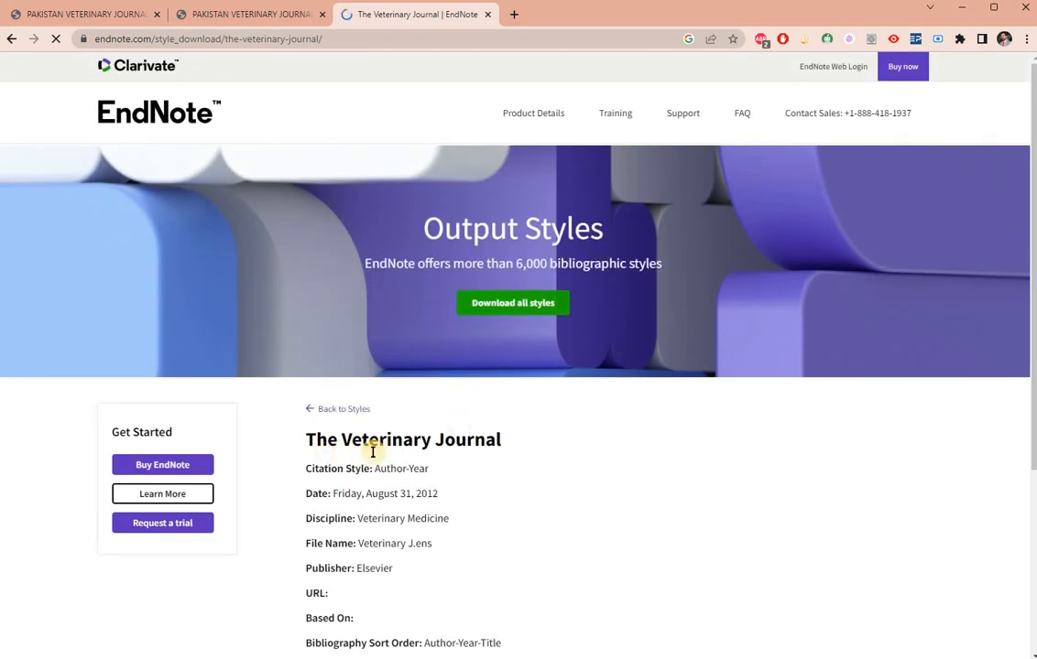
double_click(316, 441)
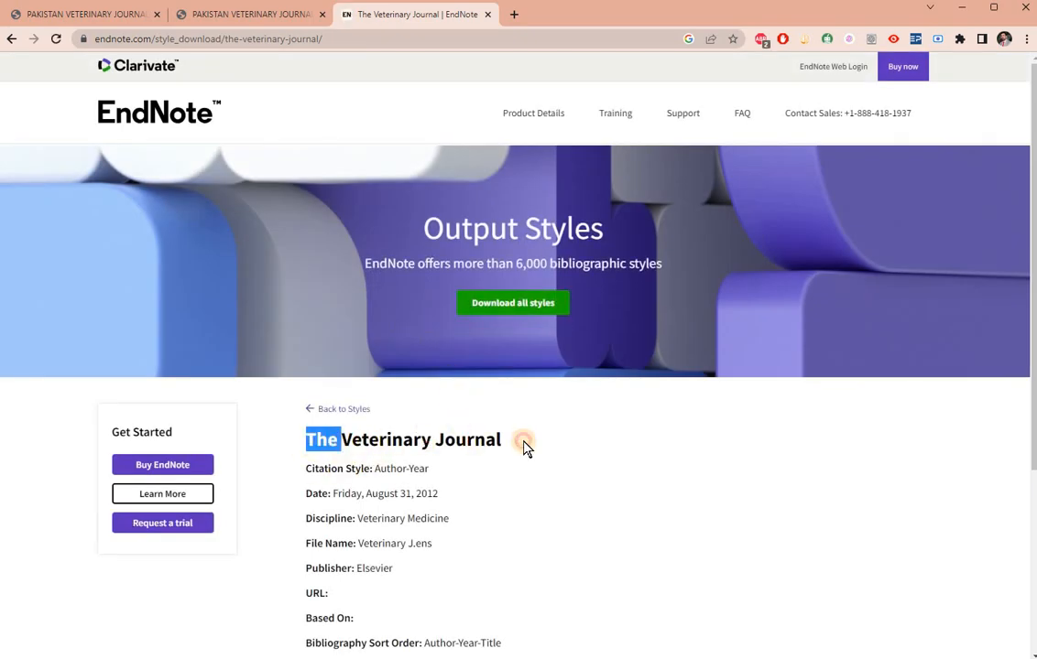
shift+click(524, 446)
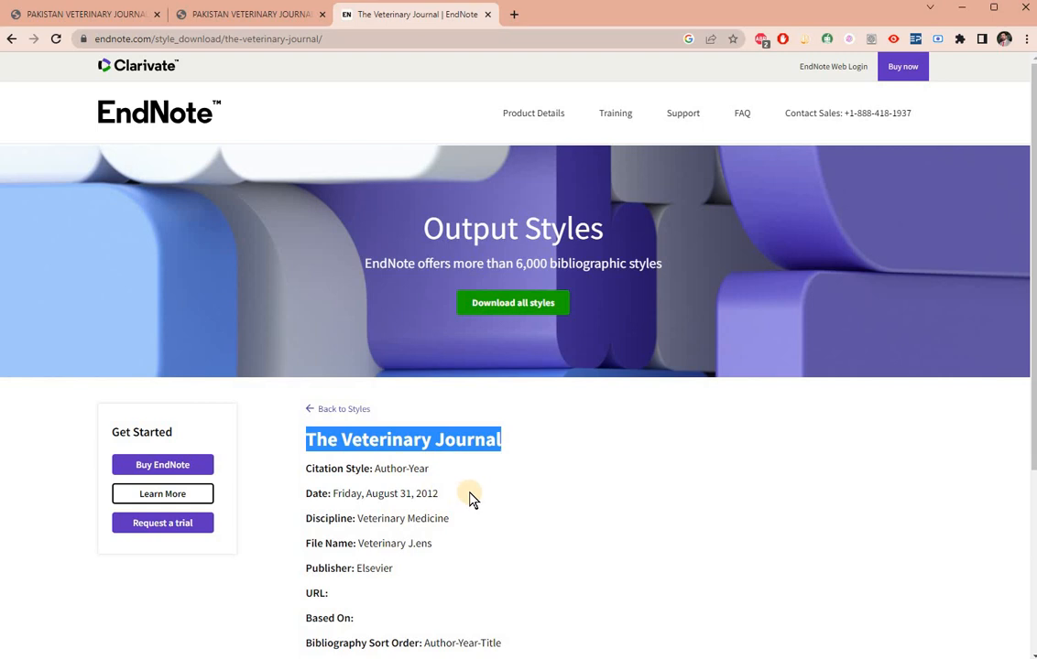
scroll(499, 367, down, 2)
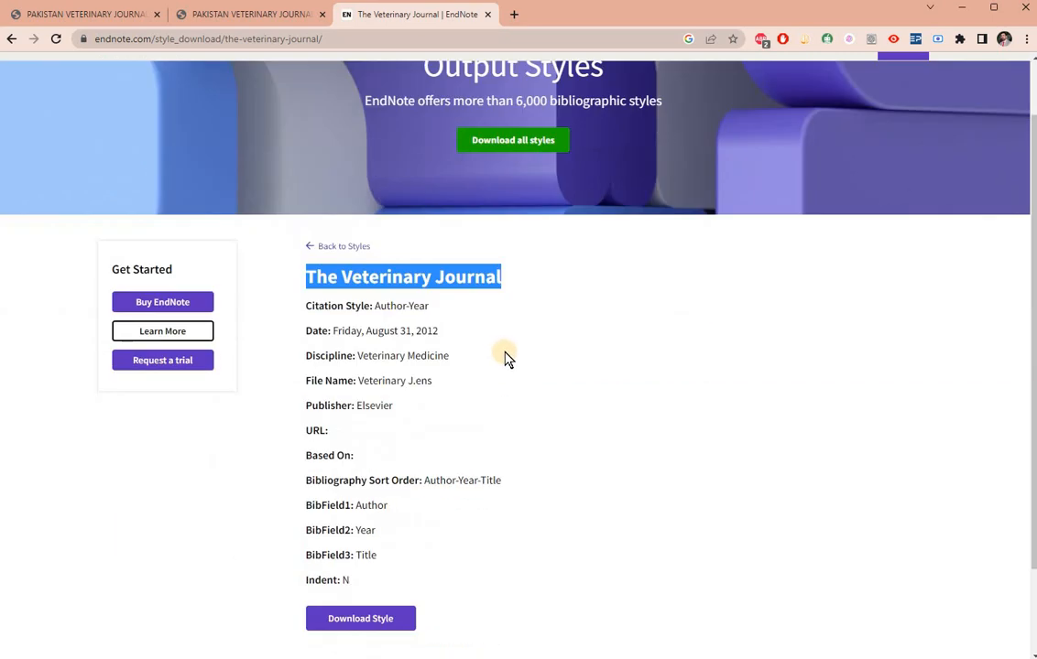
scroll(567, 375, up, 2)
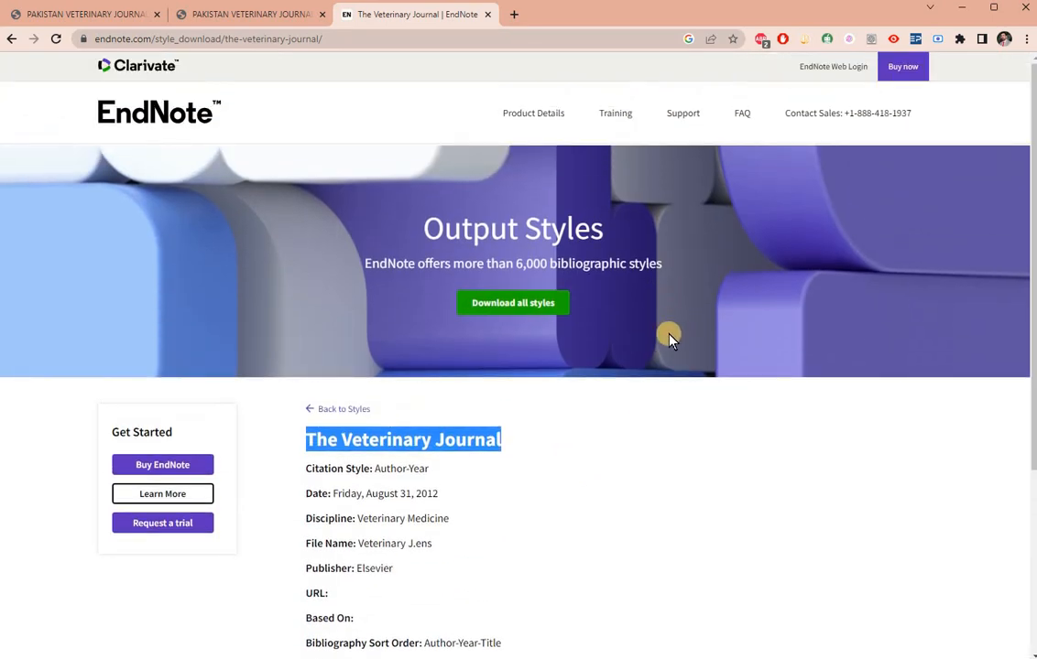
scroll(647, 317, down, 3)
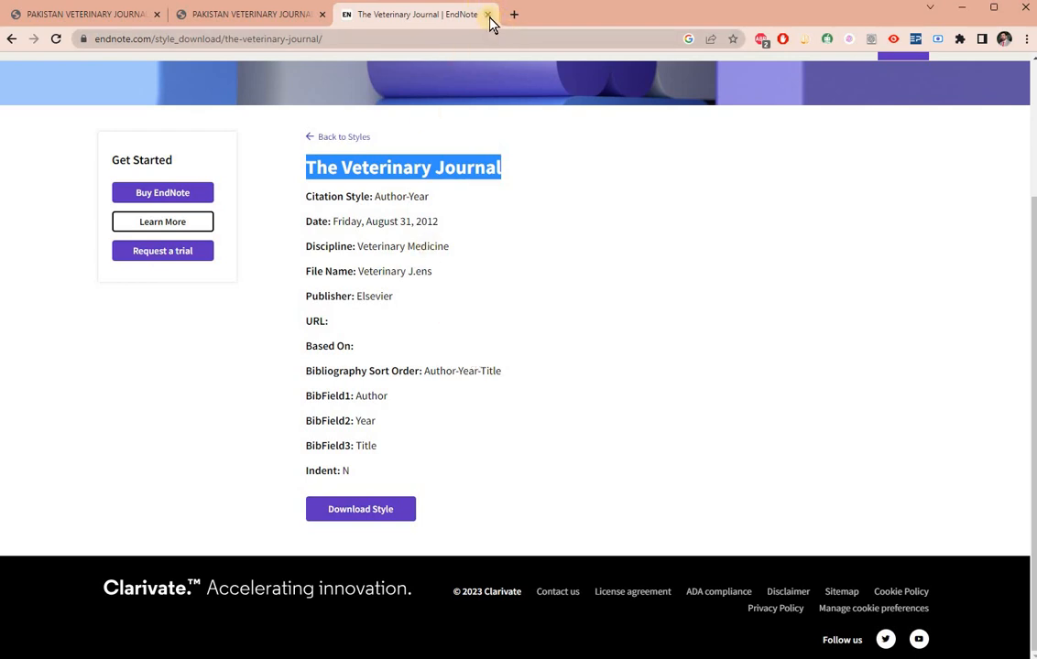
key(ctrl+w)
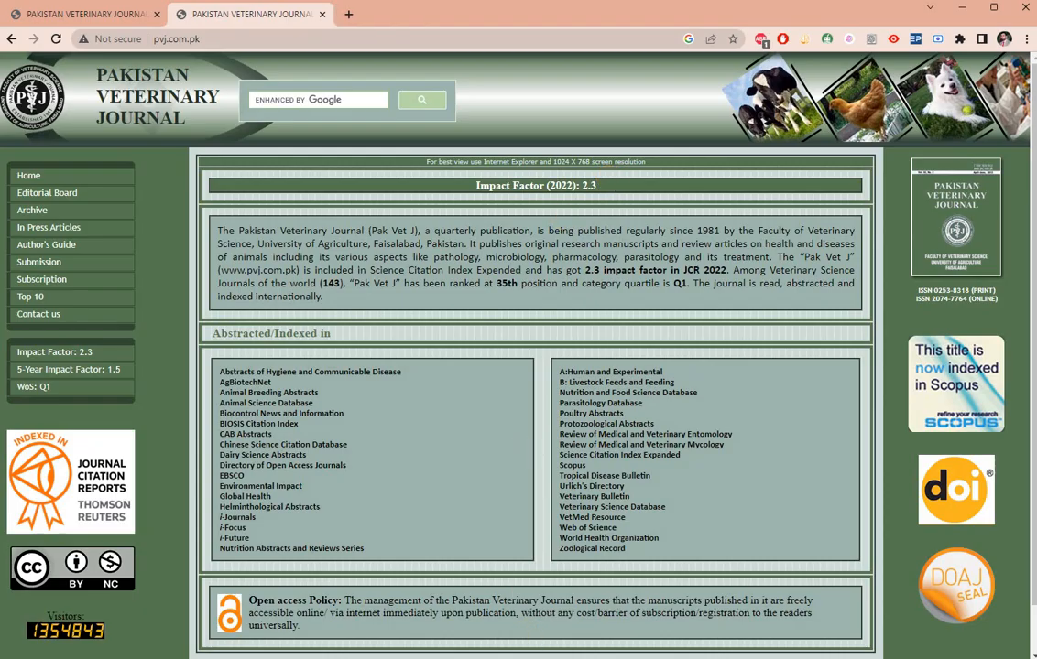
Switch to the Word manuscript and examine the in-text citations in the Introduction, selecting most of its text.
key(alt+Tab)
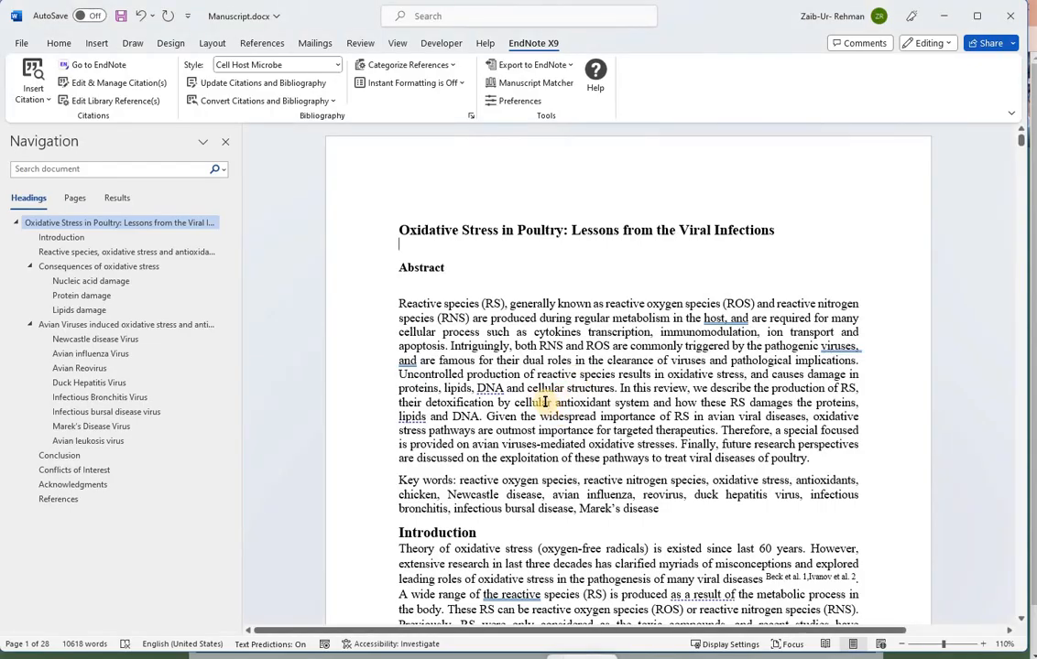
scroll(545, 402, down, 6)
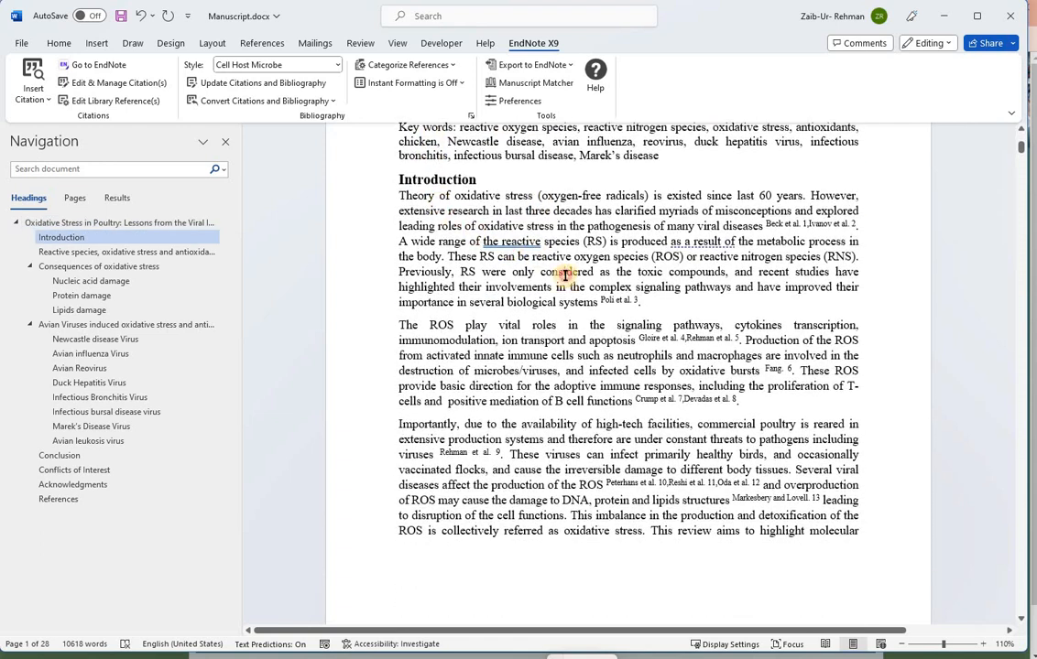
drag(565, 274, 744, 532)
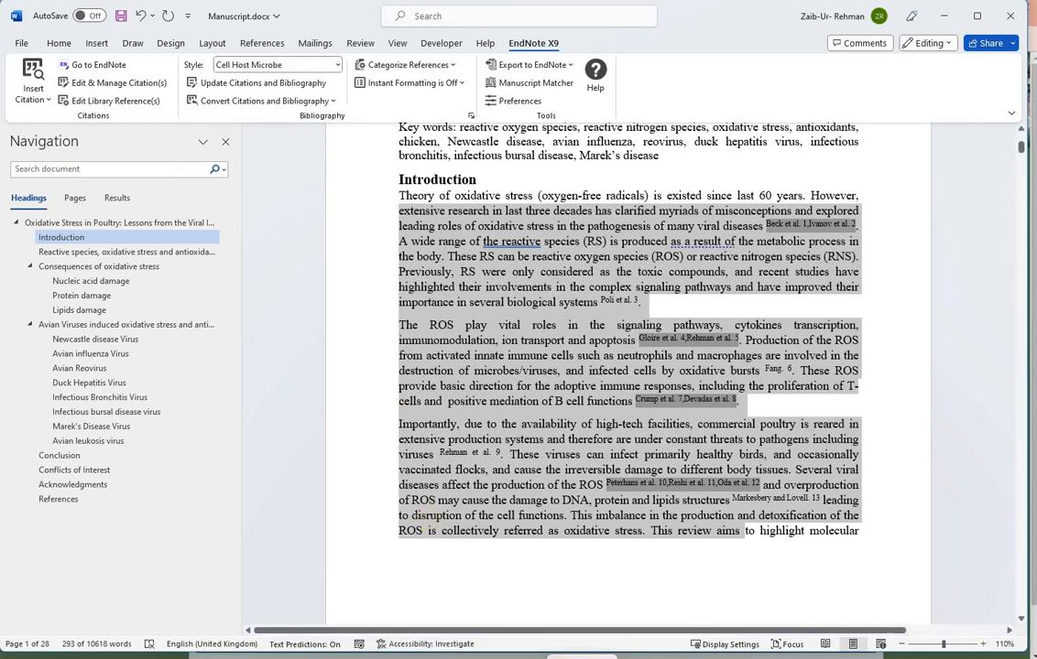
Switch to EndNote and choose APA 6th as the output style.
key(alt+Tab)
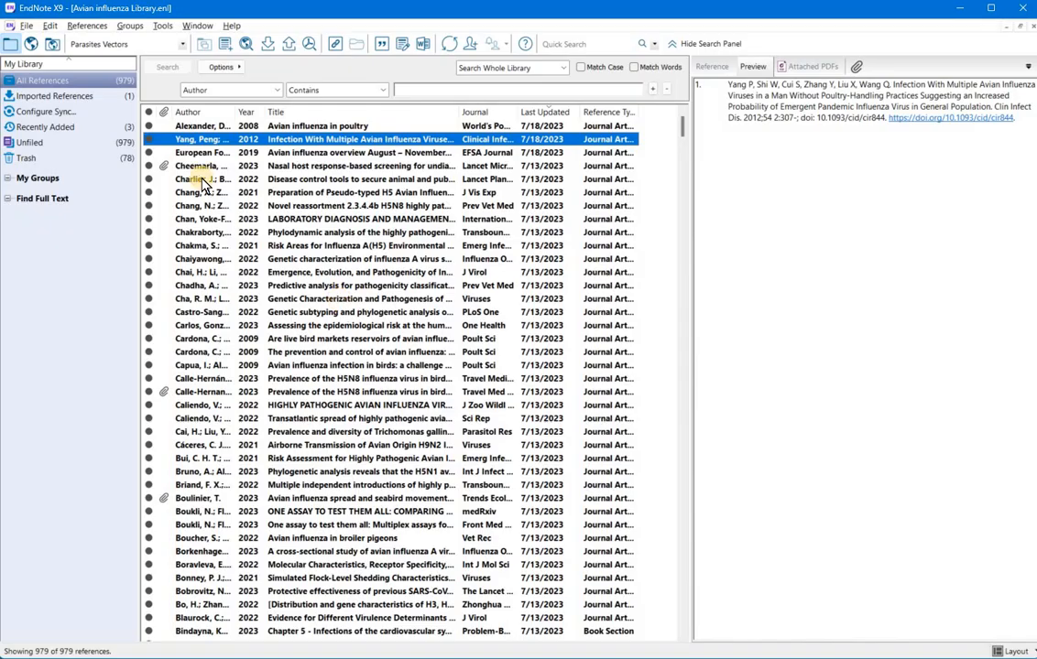
click(27, 28)
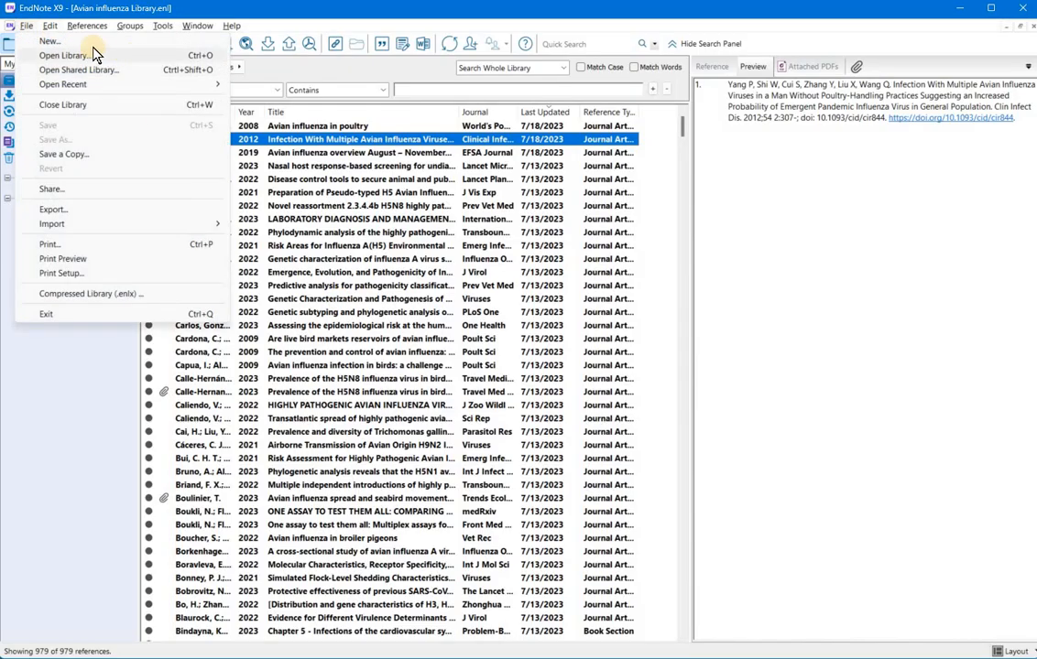
click(50, 27)
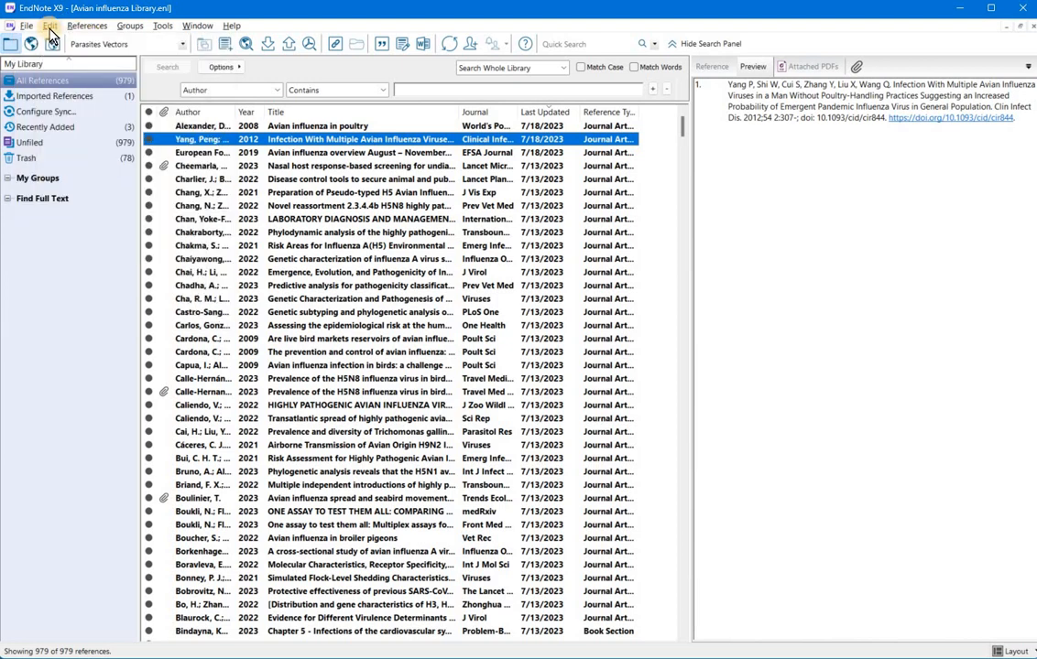
click(50, 26)
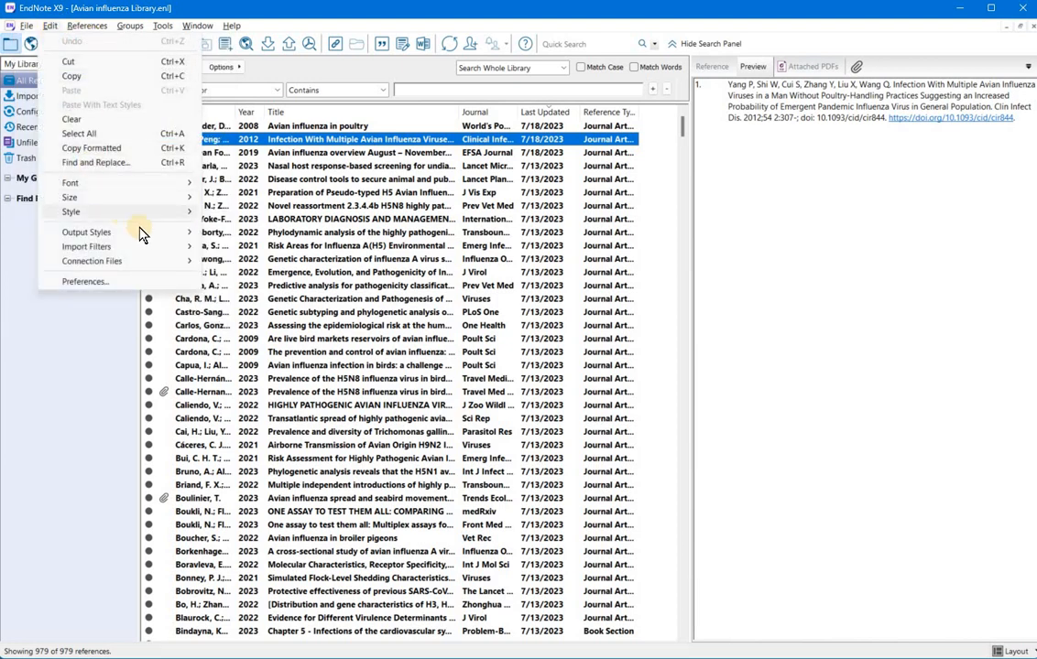
mouse_move(188, 233)
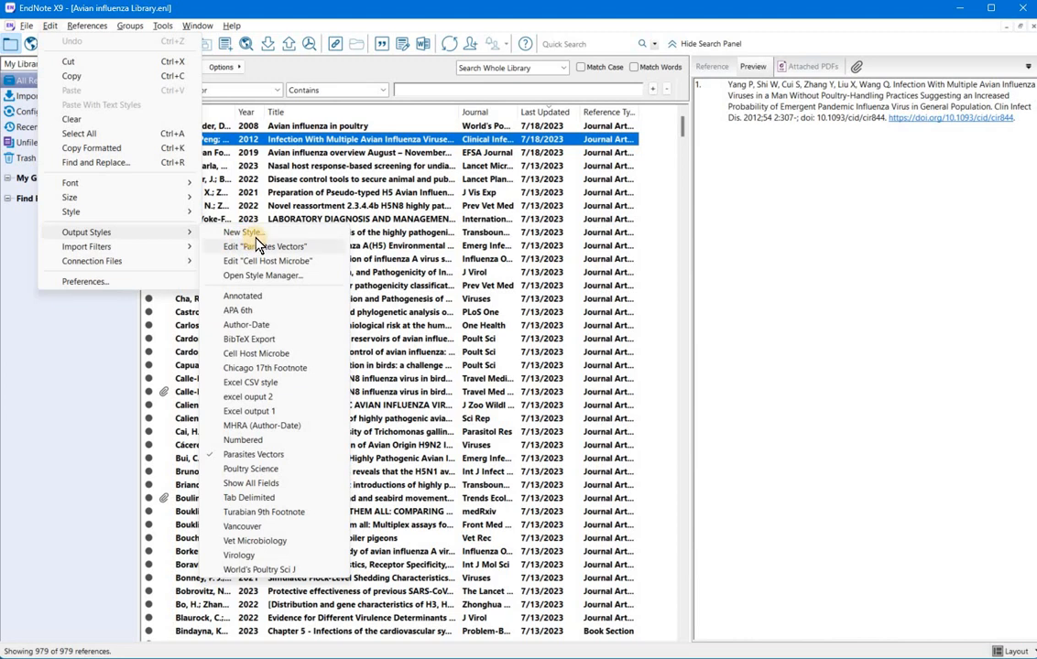
click(281, 315)
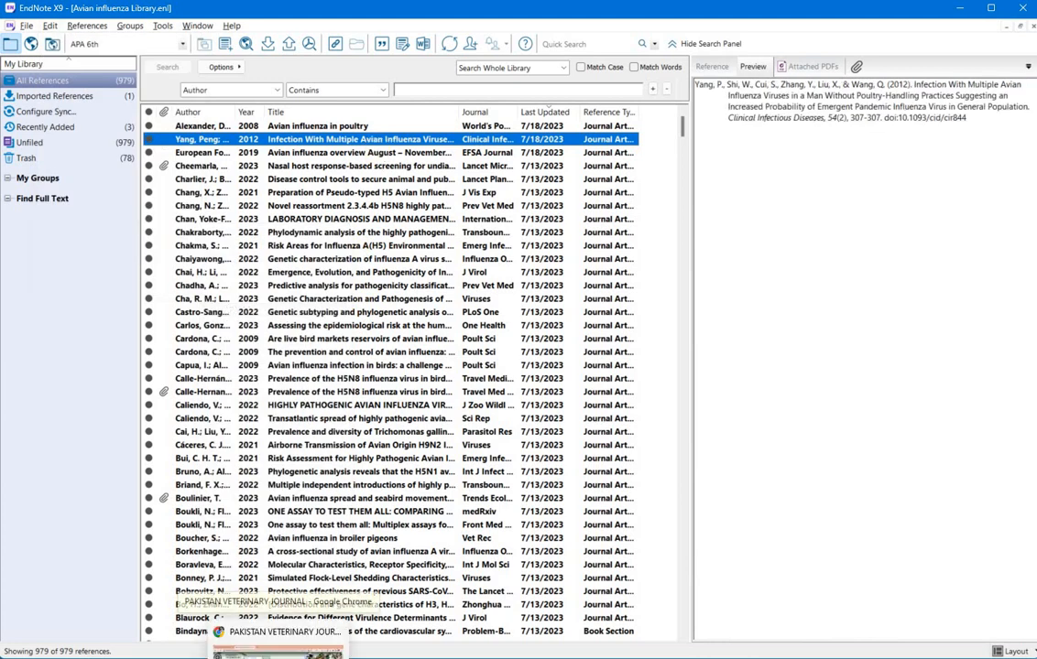
Switch to the Chrome browser and examine the reference format rules and examples in the Pakistan Veterinary Journal instructions.
click(308, 655)
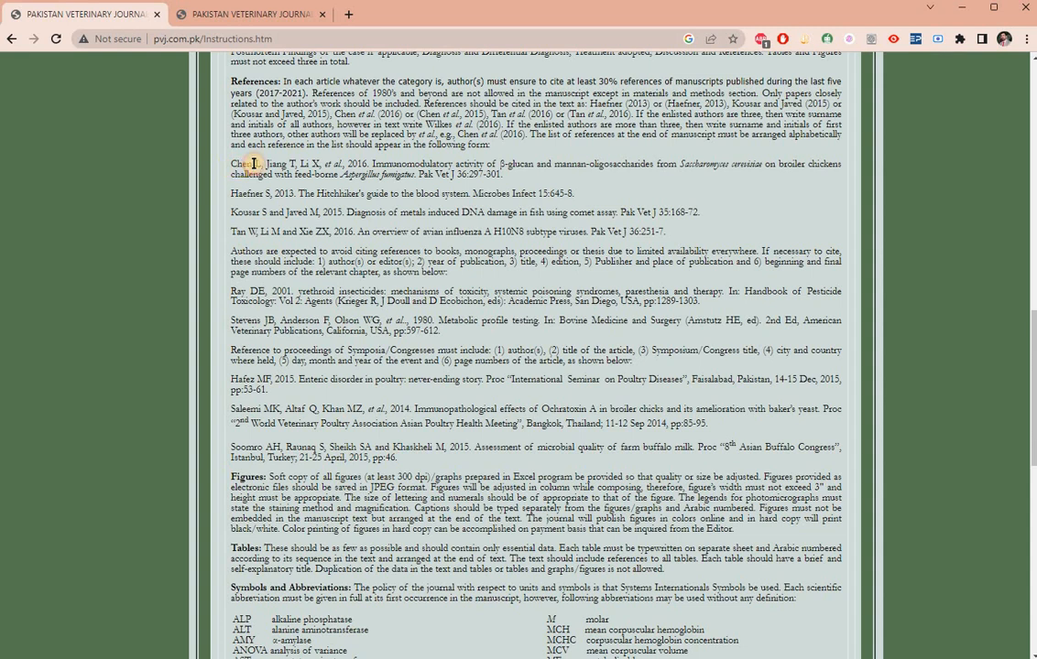
drag(236, 164, 275, 164)
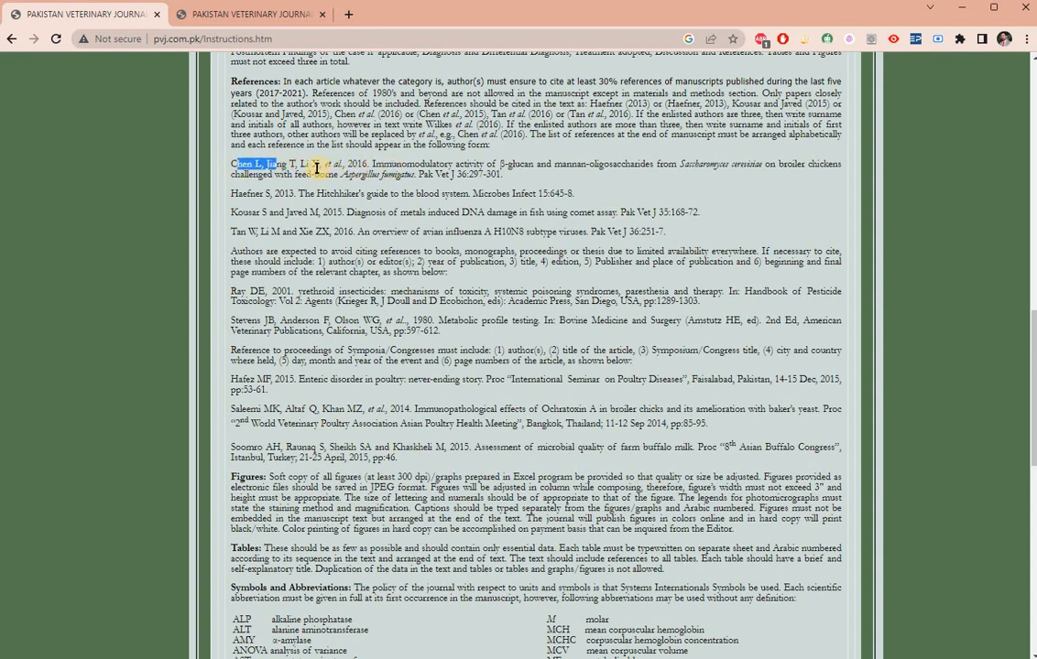
drag(231, 165, 322, 165)
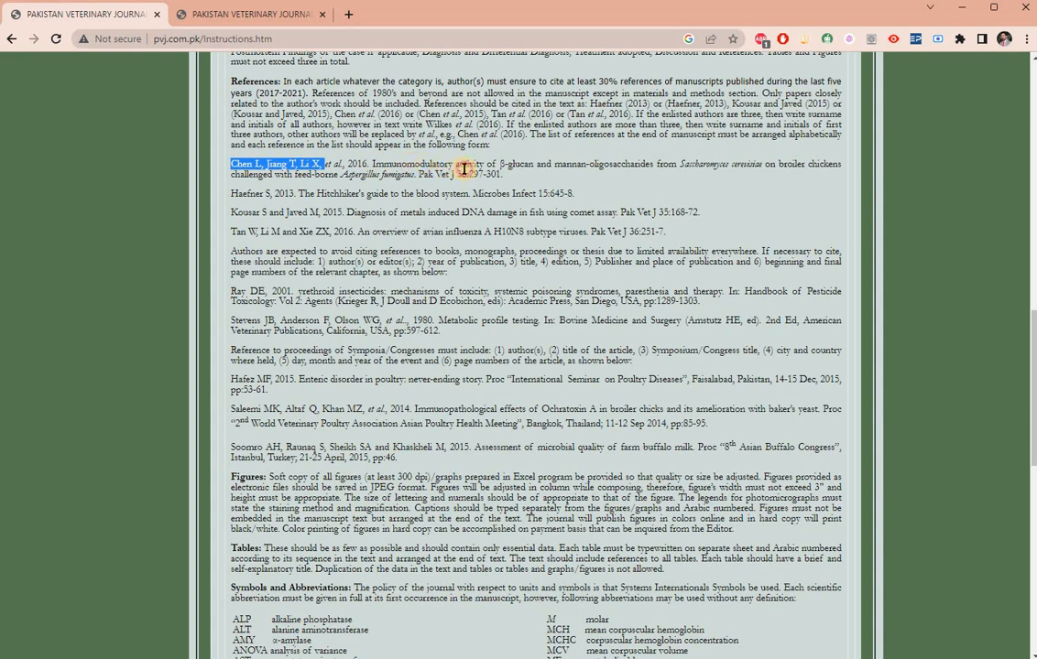
drag(368, 164, 417, 188)
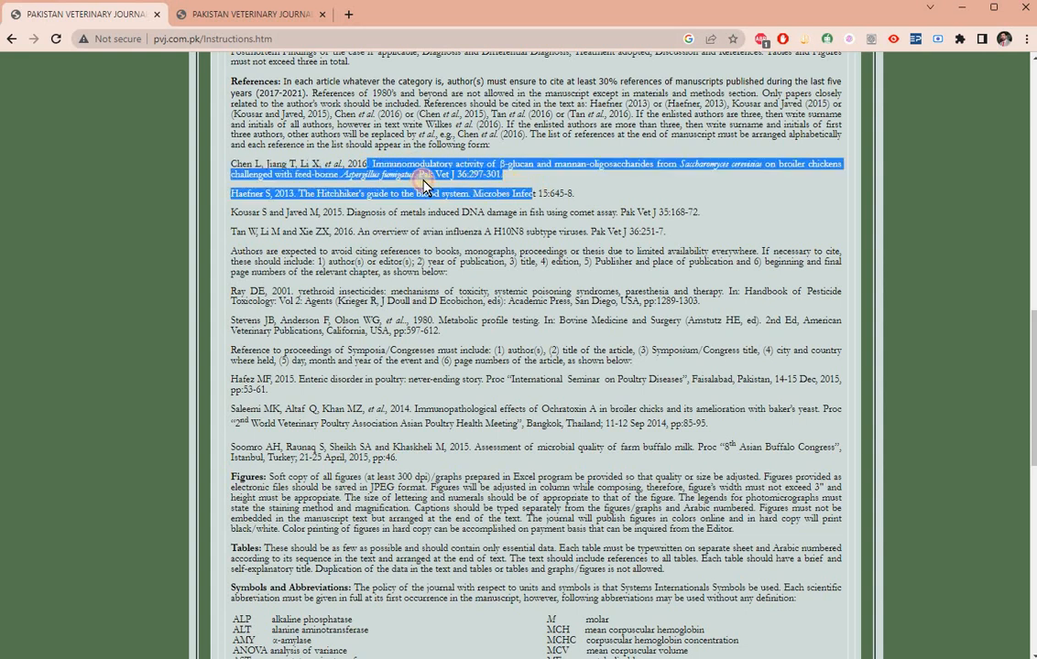
click(417, 184)
drag(479, 175, 417, 175)
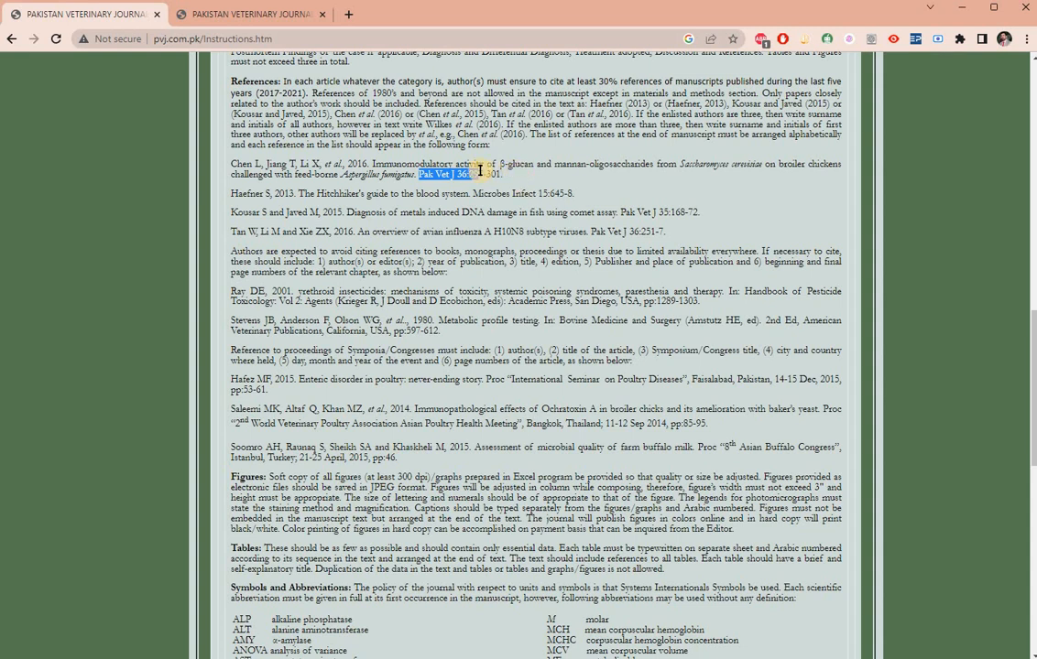
click(324, 161)
drag(235, 83, 403, 457)
scroll(438, 269, up, 3)
scroll(437, 270, up, 10)
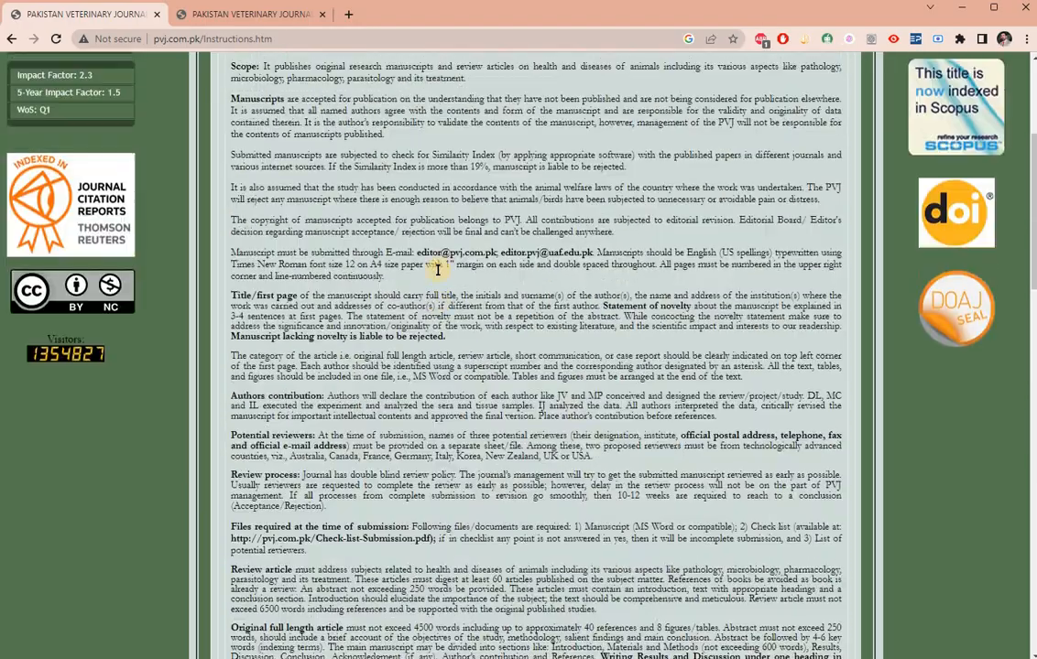
scroll(398, 277, down, 12)
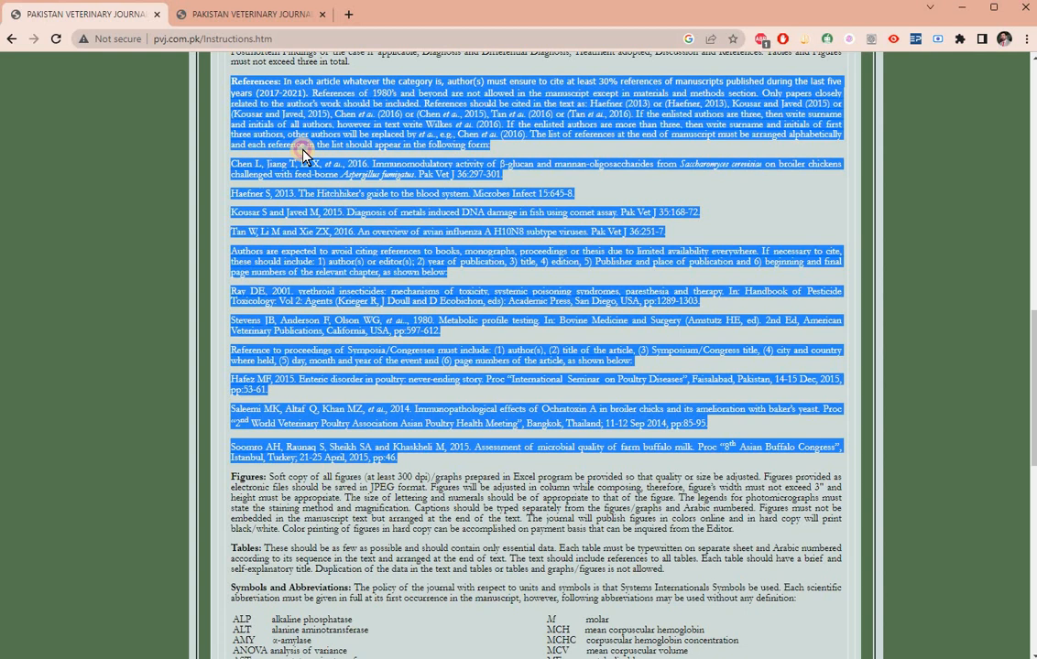
Copy the whole References section of the journal instructions and paste it into a new blank Word document.
click(232, 90)
drag(409, 364, 454, 465)
key(ctrl+c)
key(alt+Tab)
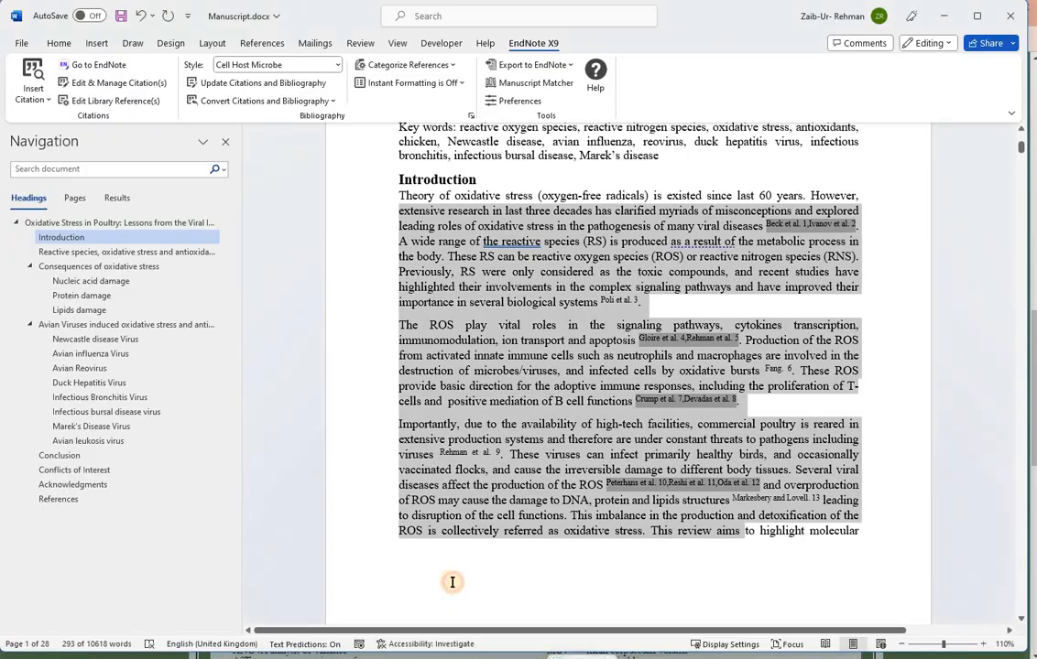
click(442, 530)
key(ctrl+n)
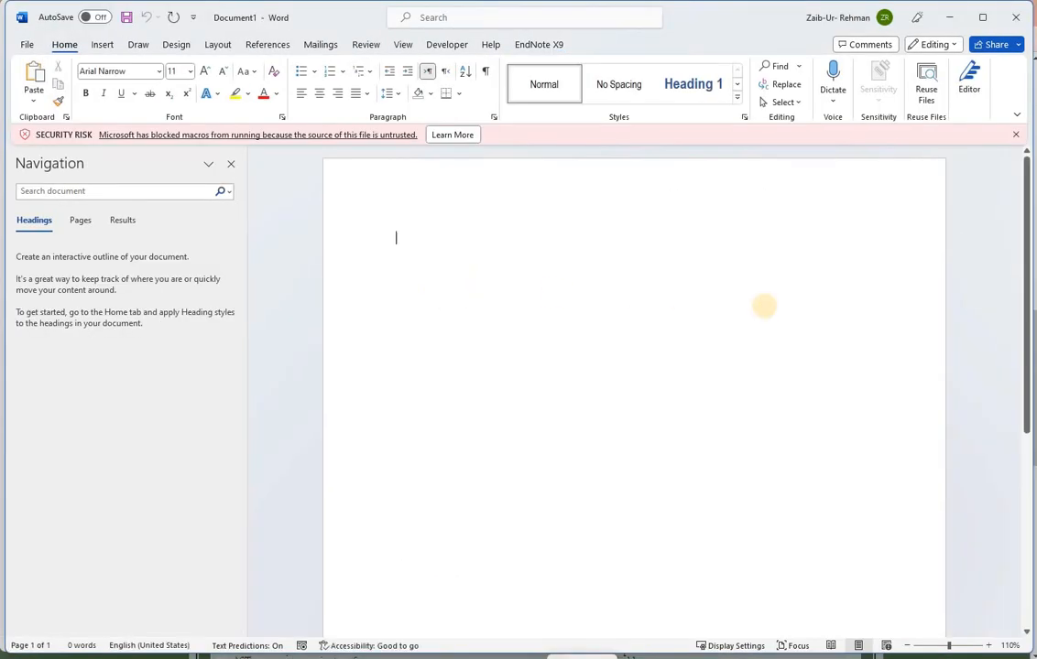
key(ctrl+v)
Dismiss the macro security warning and close the Navigation pane in the new document.
click(1014, 138)
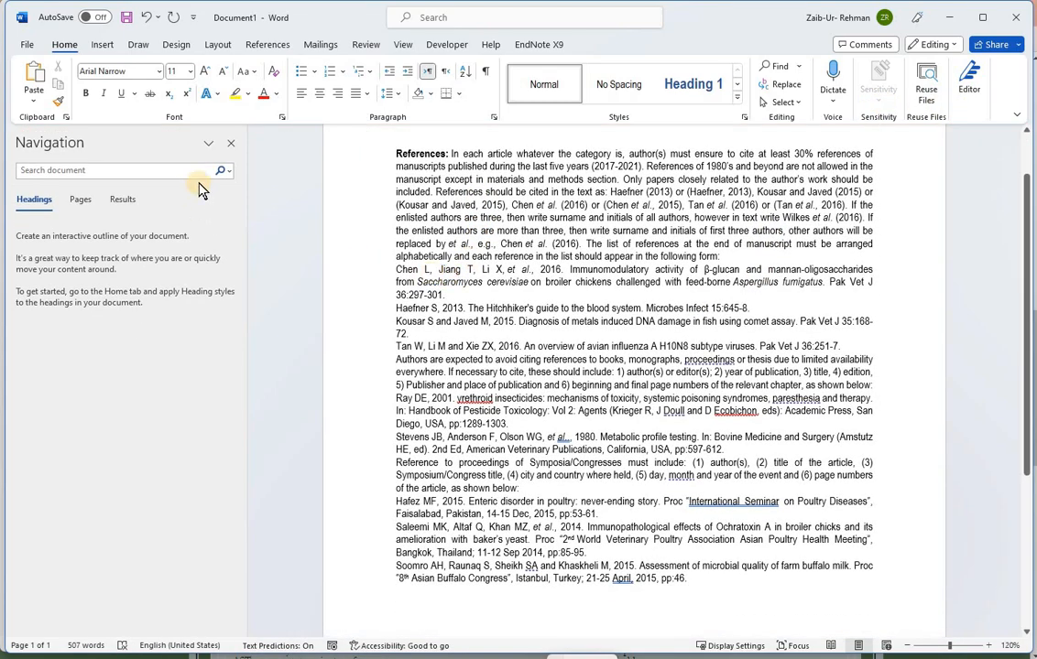
scroll(203, 189, up, 1)
click(231, 143)
scroll(635, 285, up, 5)
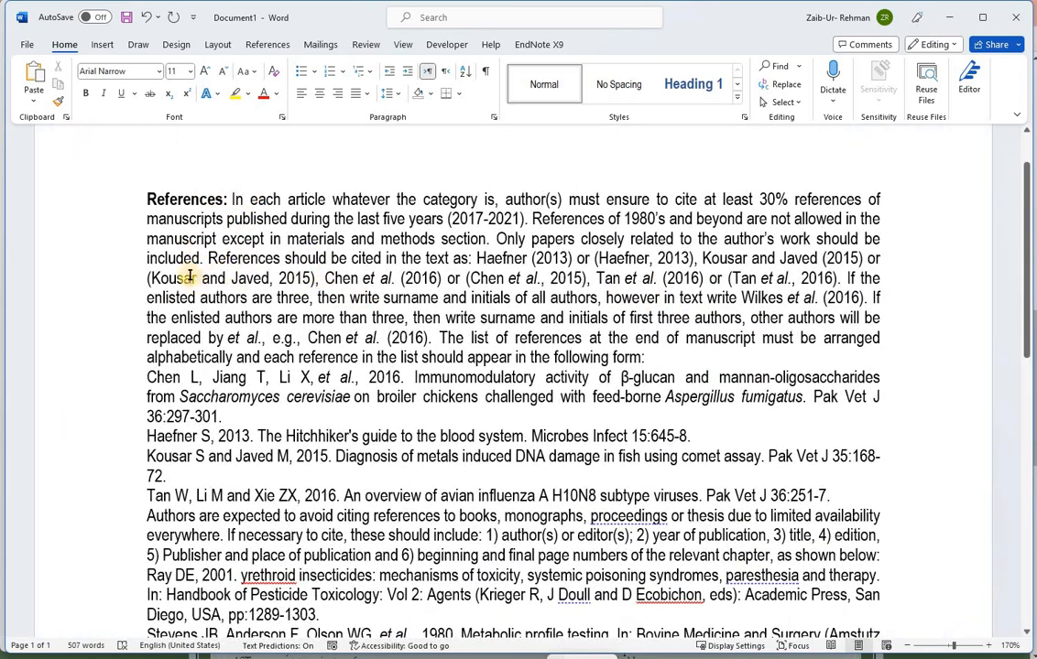
Examine the single-author in-text citation examples in the pasted References guidelines.
drag(208, 258, 602, 260)
click(514, 310)
drag(690, 258, 595, 259)
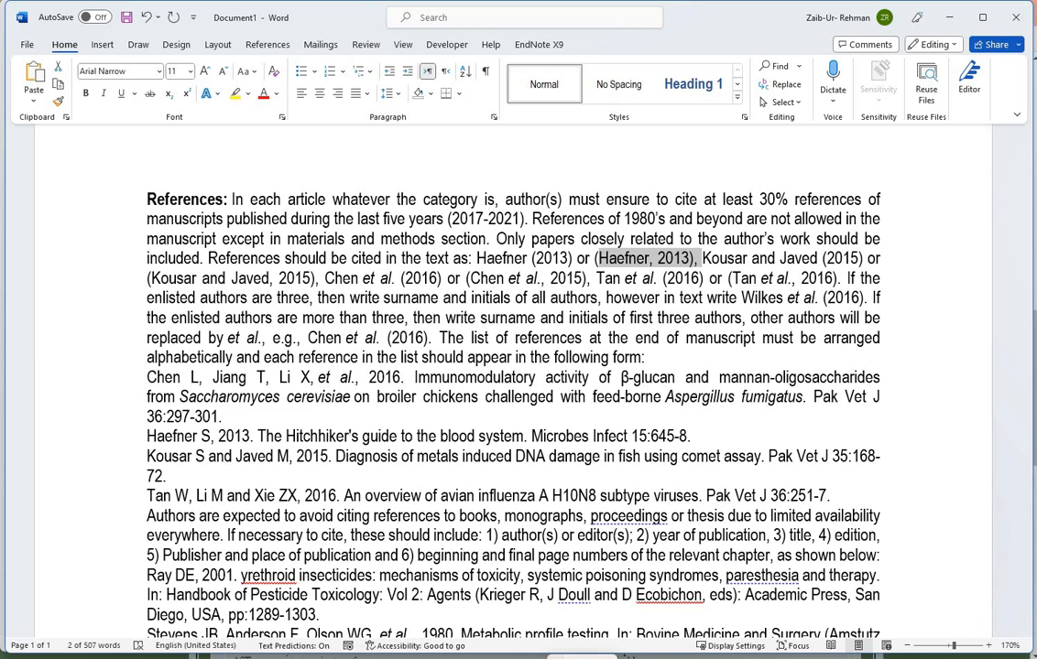
Switch to EndNote, open the APA 6th output style for editing, and show its in-text citation templates.
mouse_move(309, 658)
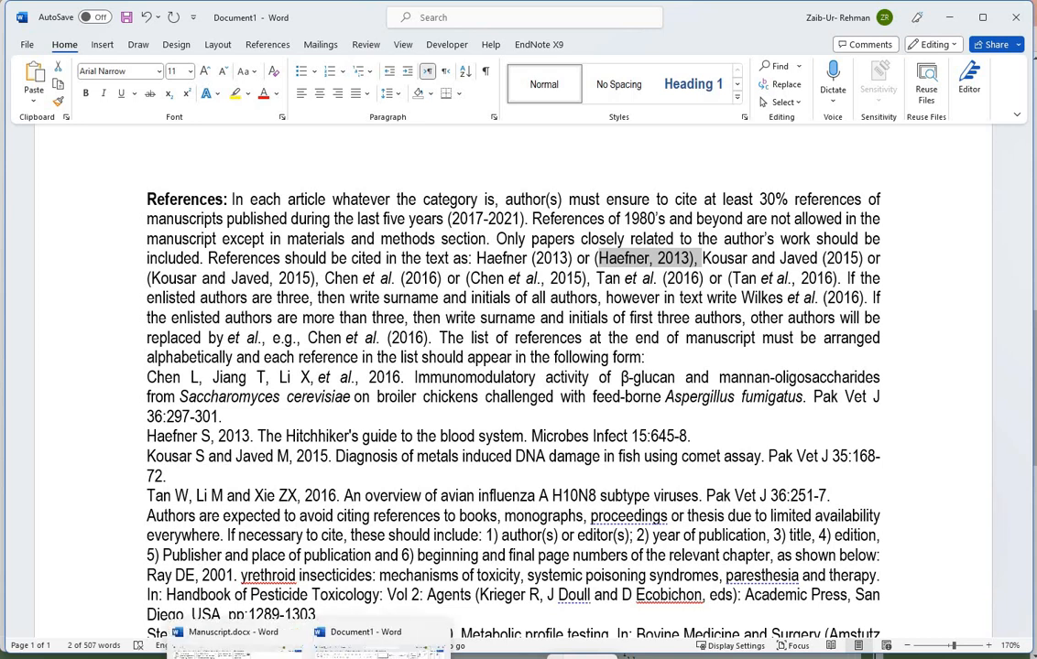
click(331, 658)
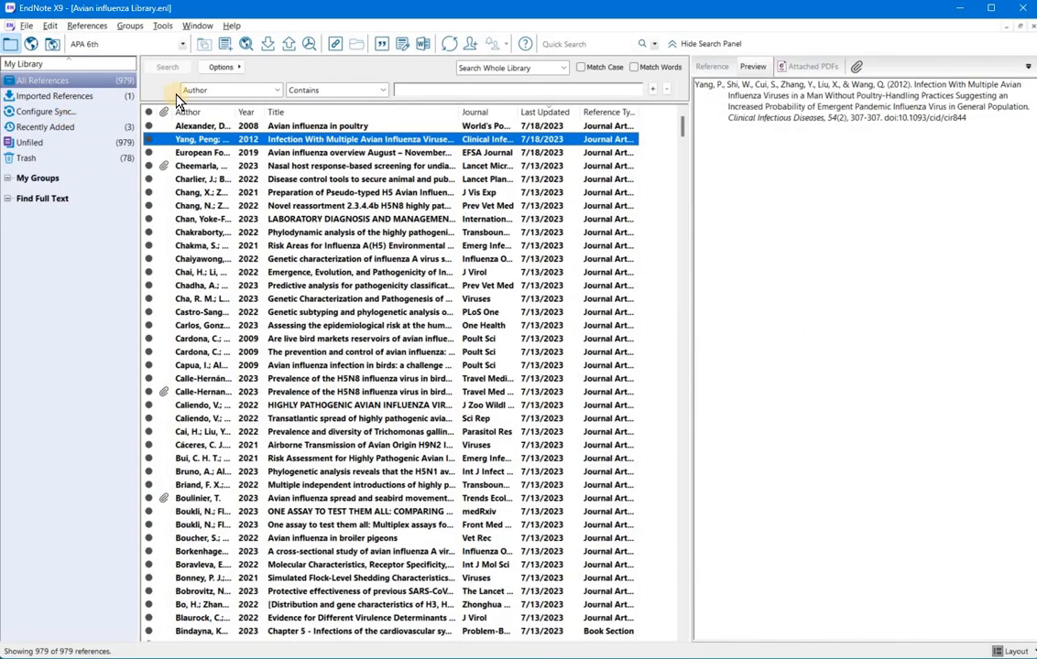
click(51, 29)
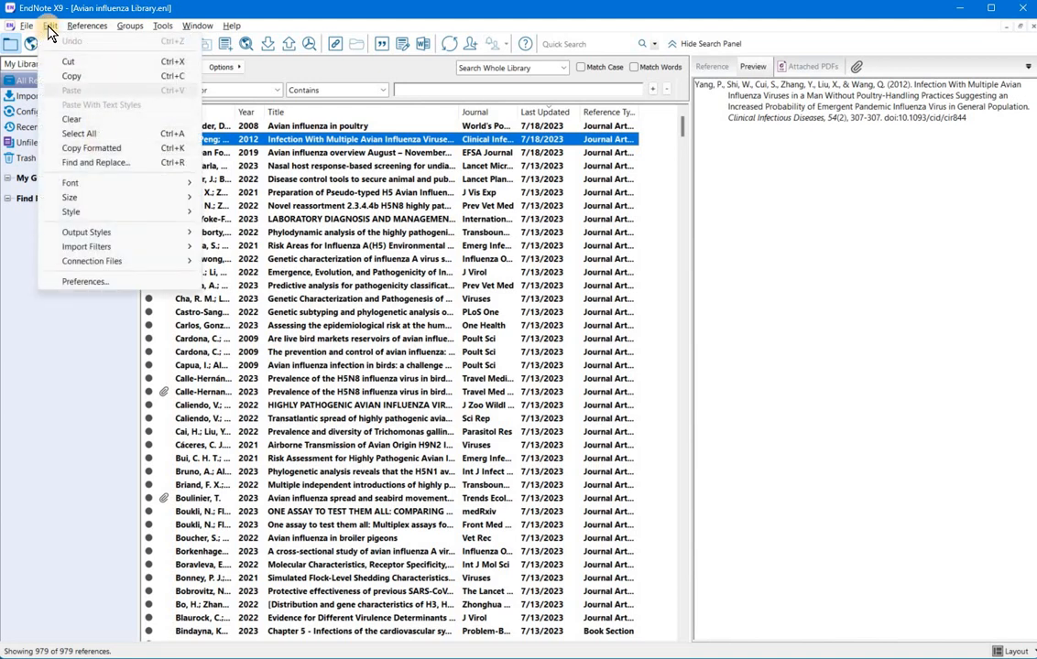
mouse_move(187, 233)
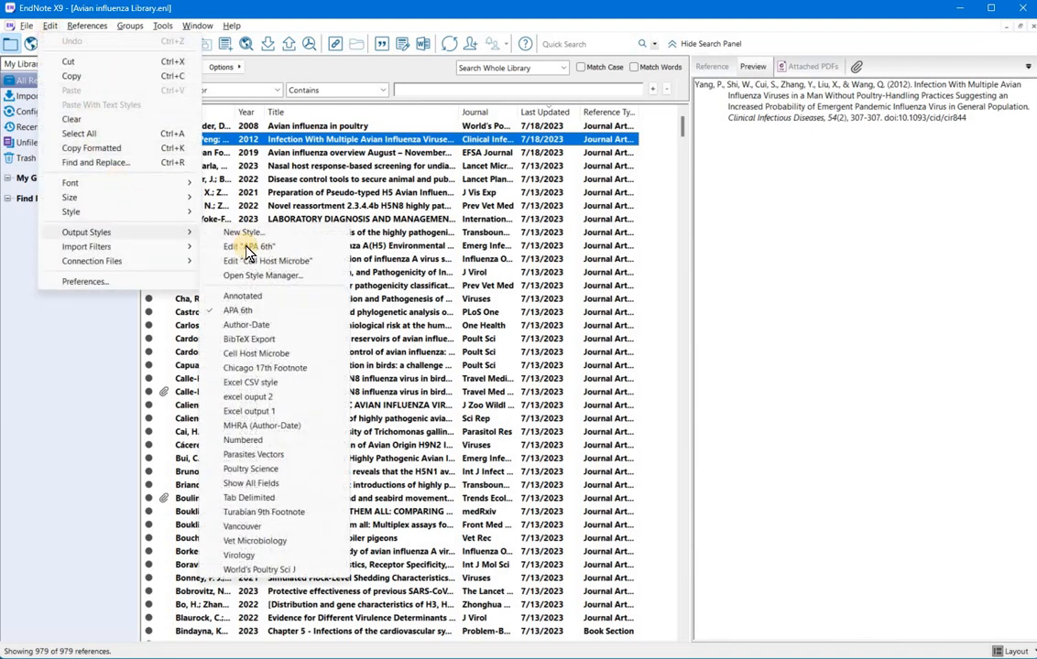
click(246, 247)
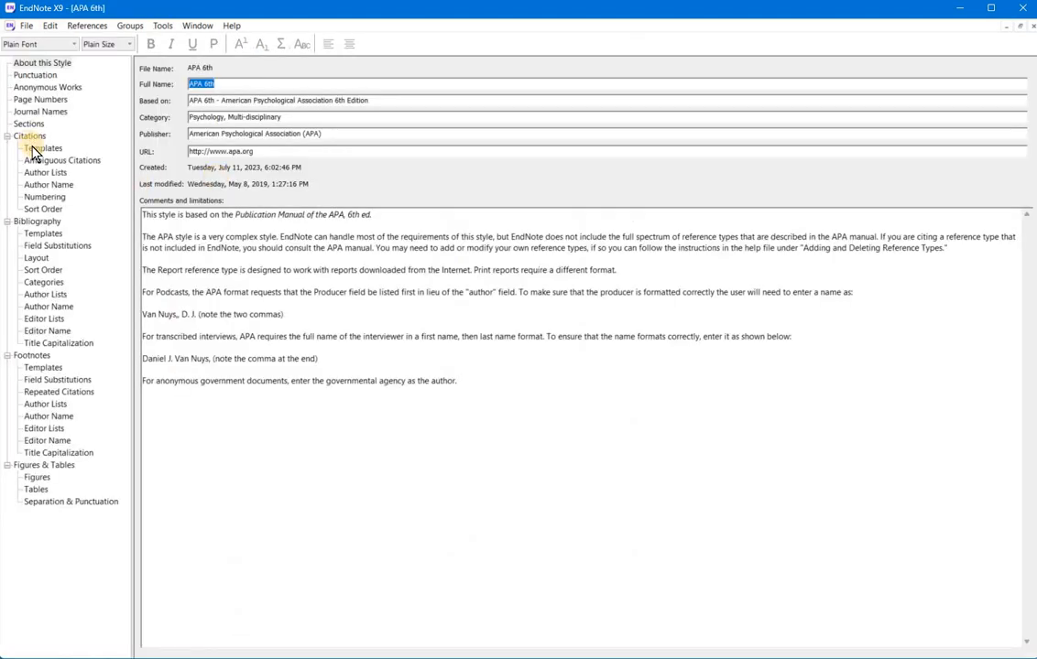
click(38, 145)
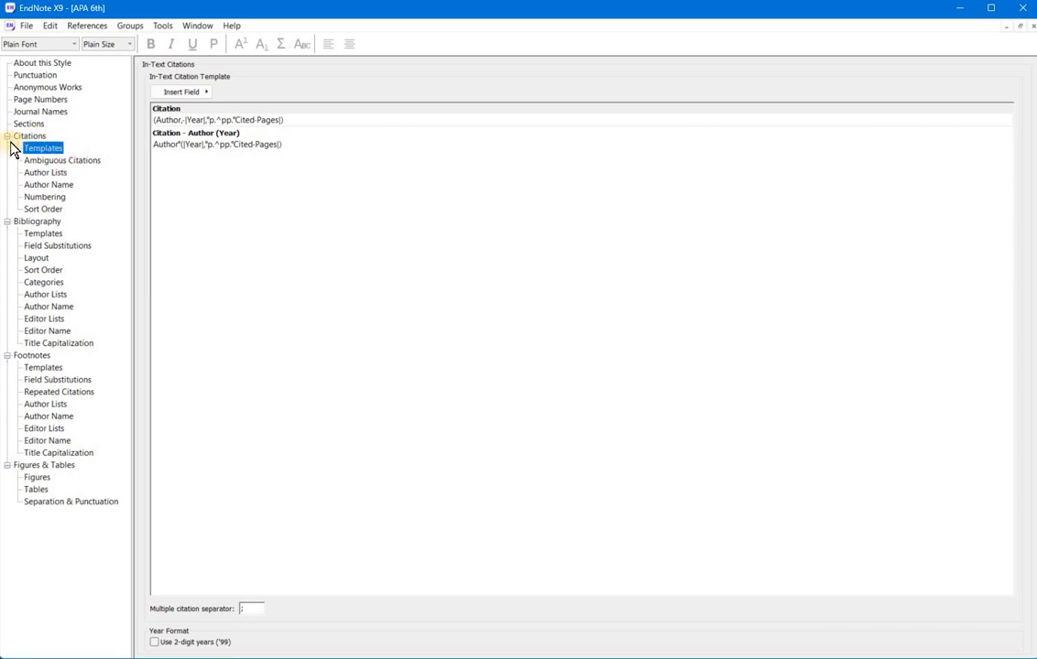
Compare the Author, Year citation template with the parenthesised single-author example in the Word document.
click(174, 120)
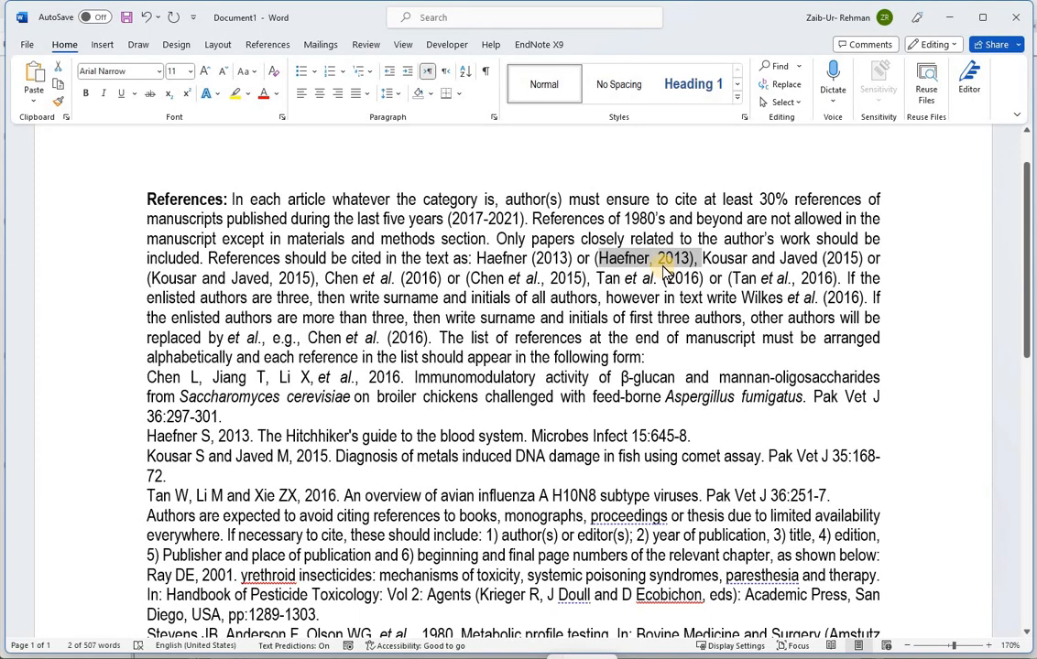
click(600, 258)
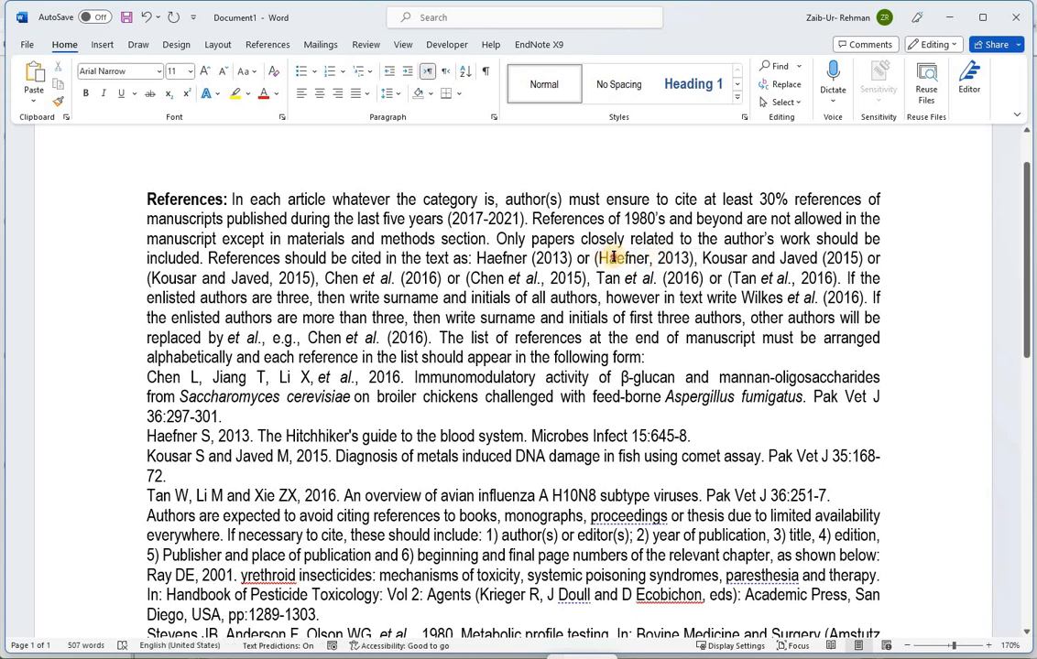
drag(630, 258, 677, 257)
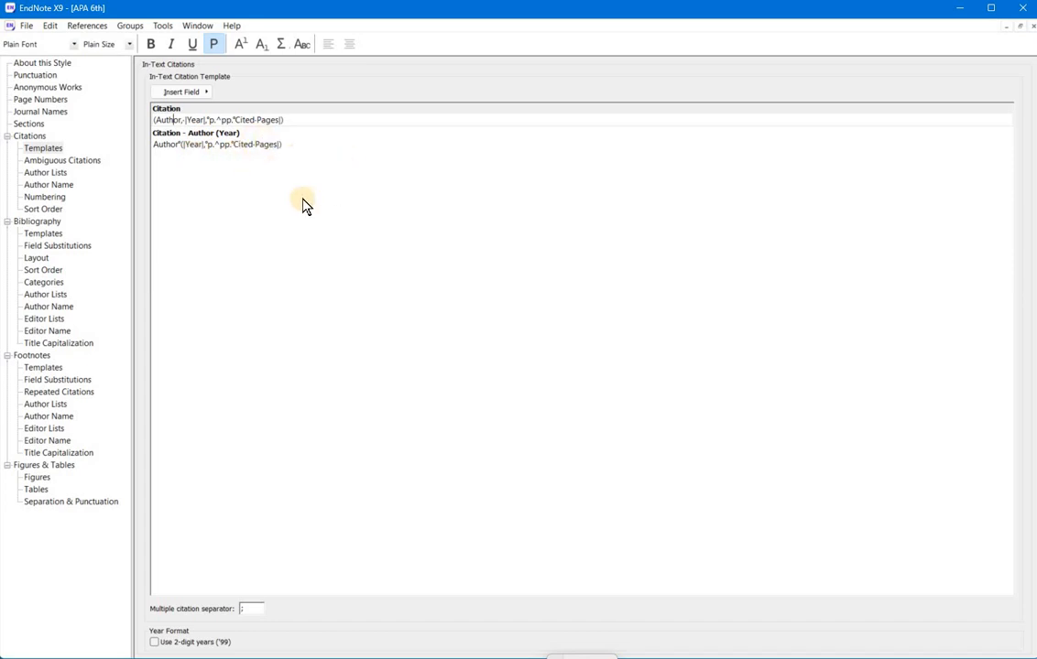
In EndNote, set the author name format for ambiguous citations in the APA 6th style to AB.
click(57, 165)
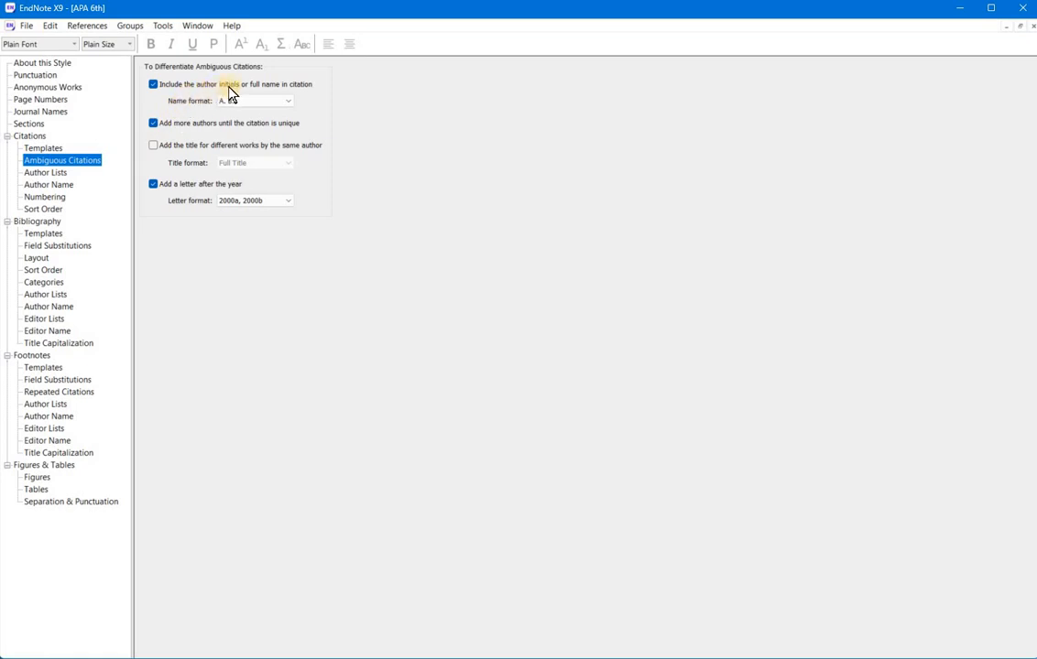
click(285, 102)
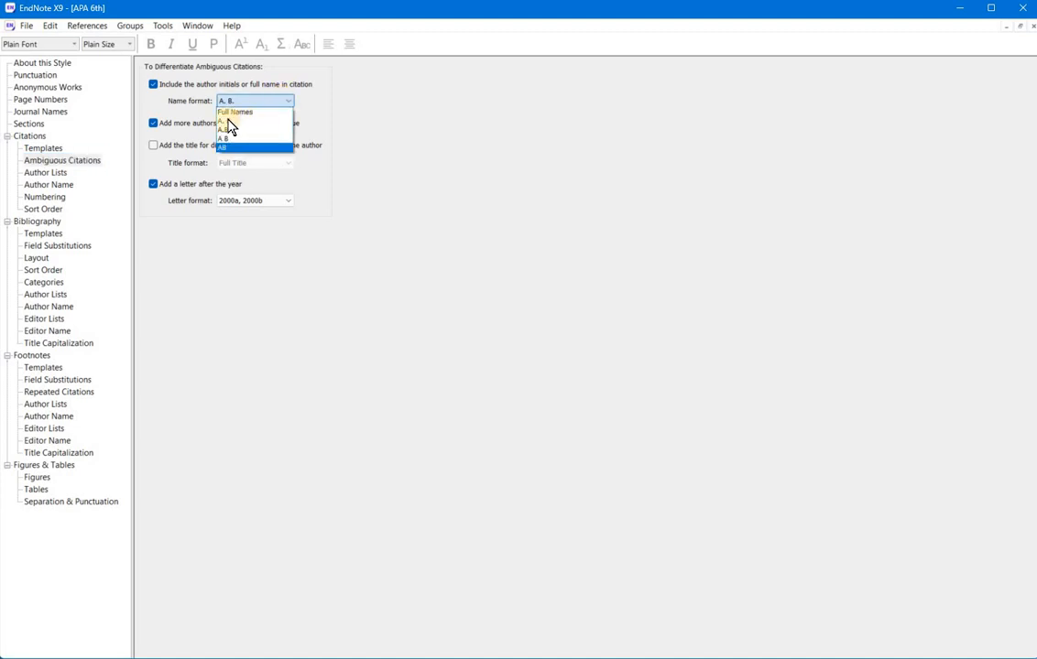
click(223, 147)
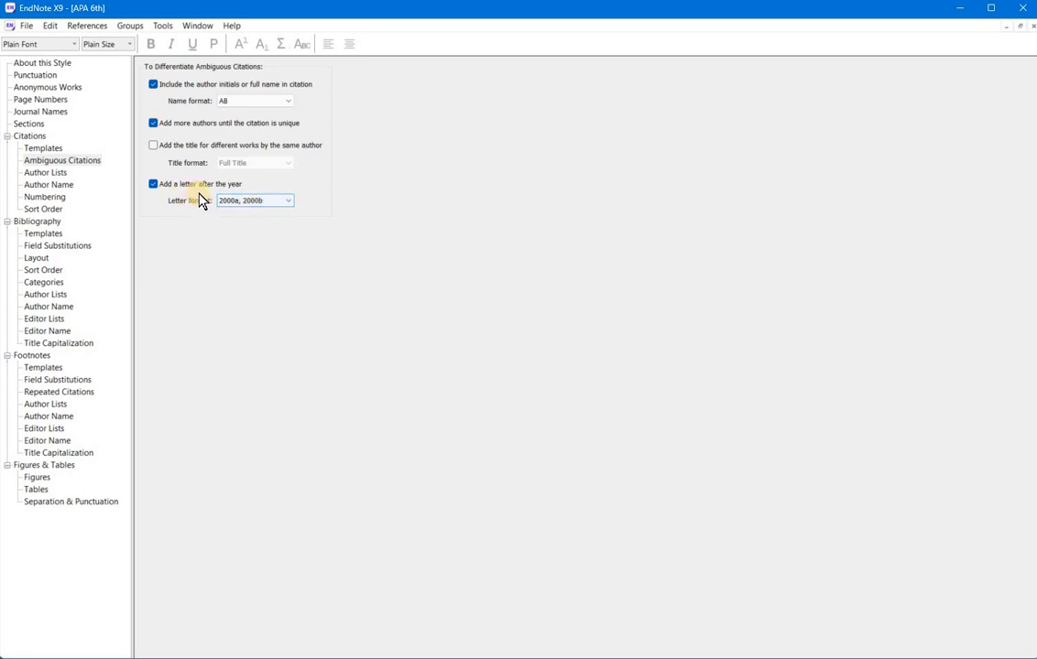
Open the author list settings for citations and set the first author separator range to 1 to 2 authors.
click(59, 172)
click(191, 91)
text(2)
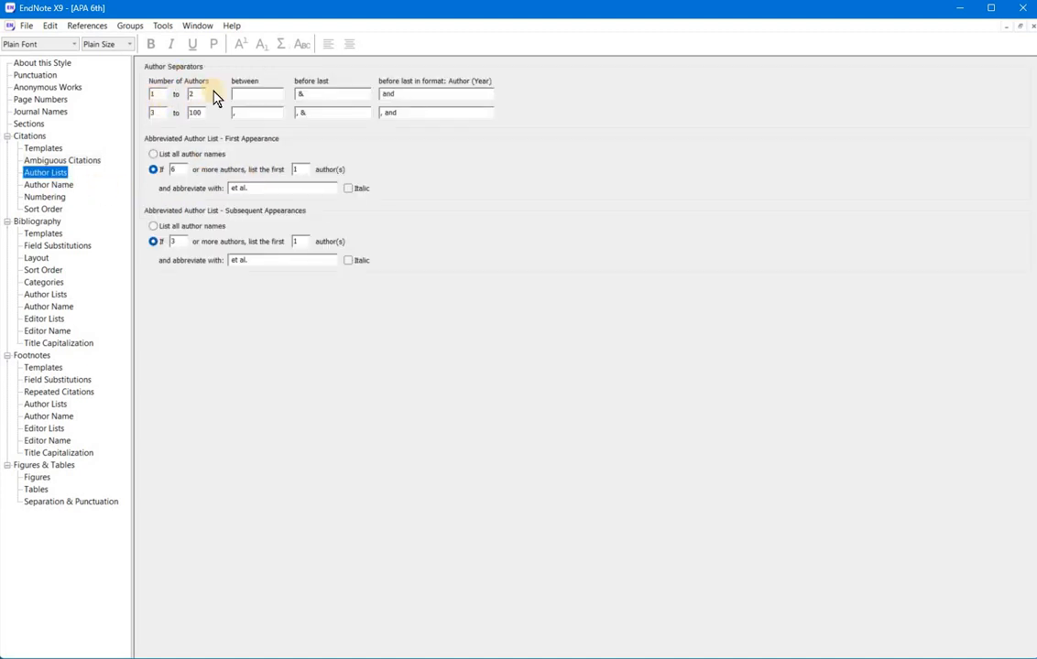
double_click(301, 94)
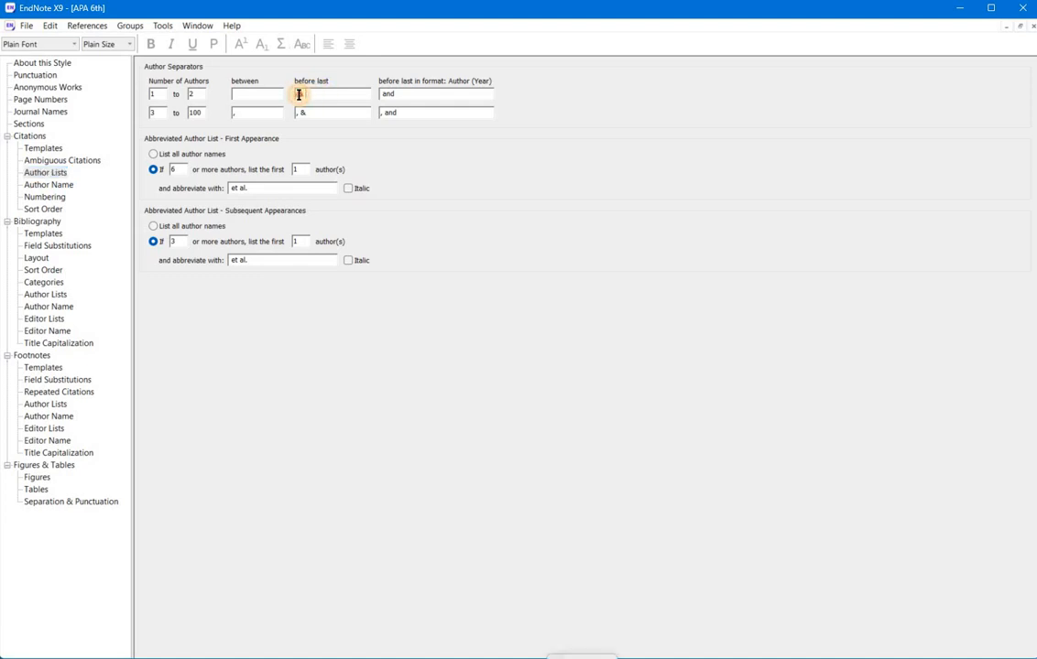
key(BackSpace)
key(ctrl+z)
click(411, 94)
click(240, 112)
Switch to the Word document with the guidelines and examine the author and year format of the in-text citation examples.
key(alt+Tab)
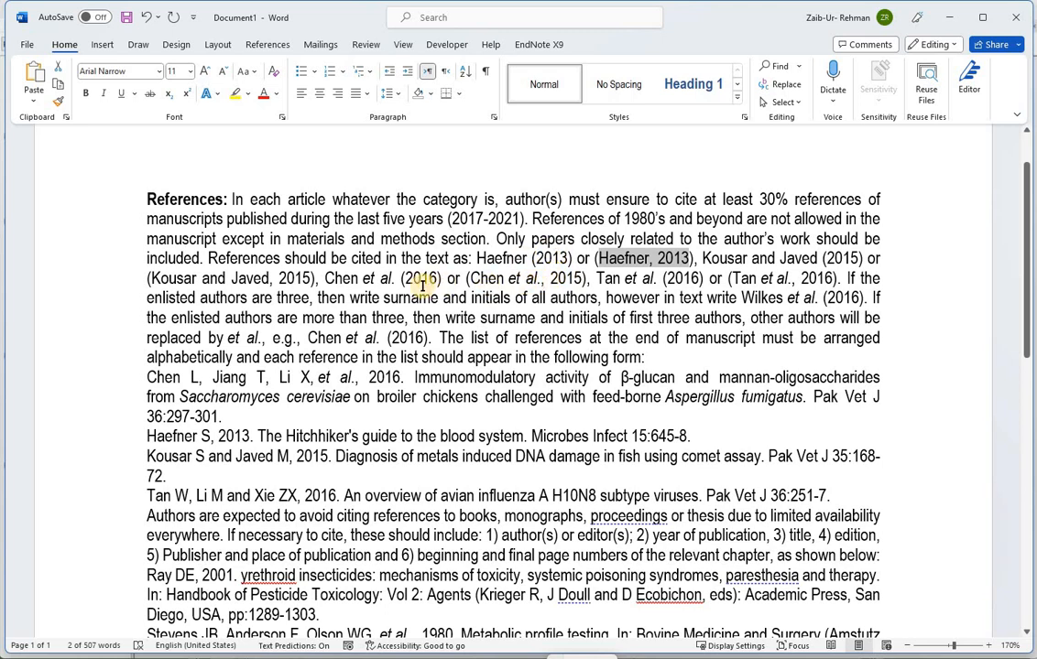
click(606, 258)
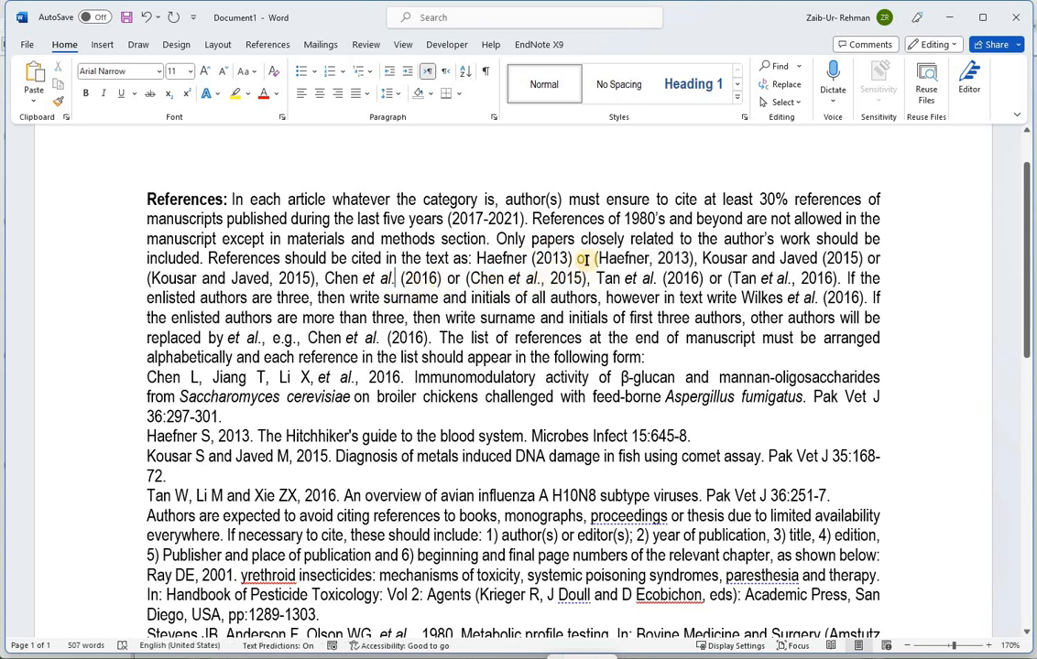
drag(599, 259, 681, 257)
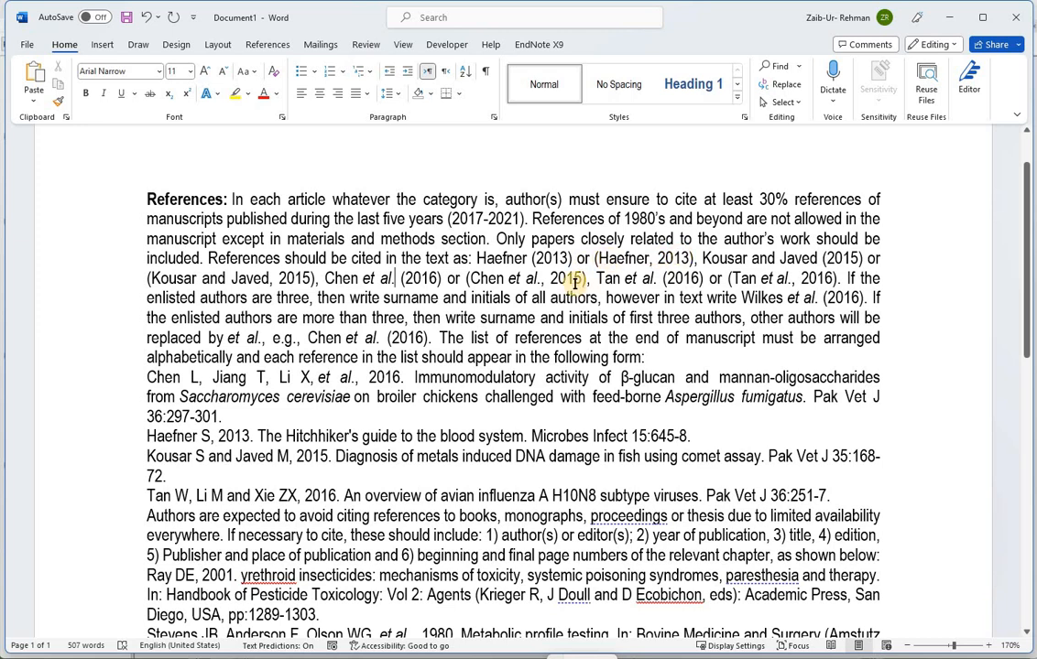
Compare the et al. citation examples in the Word document with EndNote's abbreviated author list settings for first appearance.
drag(575, 278, 492, 277)
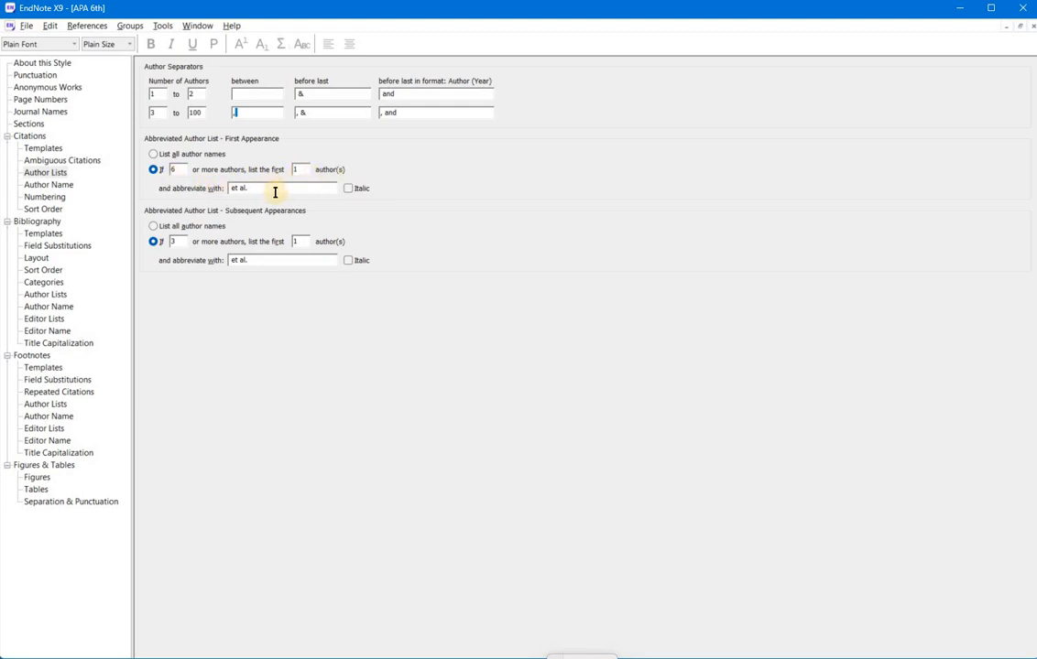
click(154, 170)
key(alt+Tab)
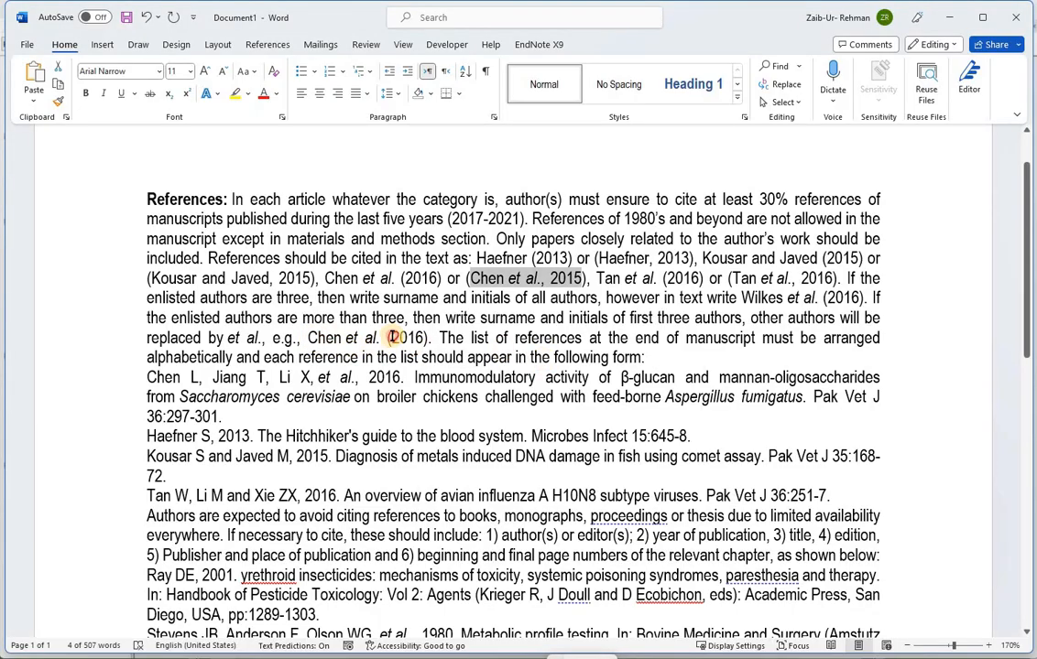
click(394, 338)
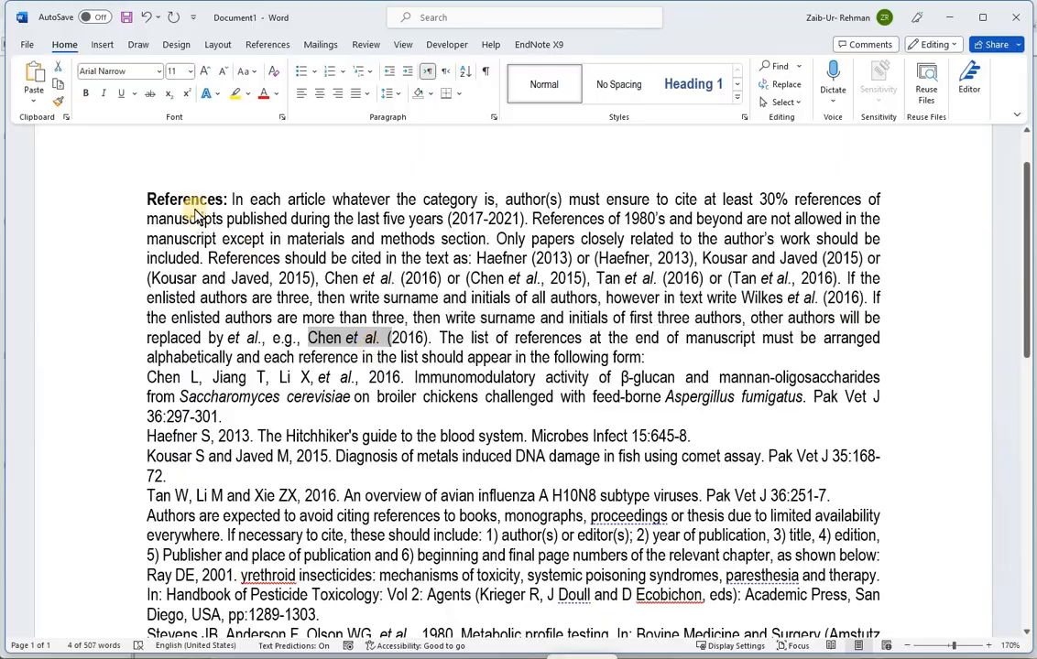
In EndNote, set the citation author list's first appearance to abbreviate from 2 or more authors.
key(alt+Tab)
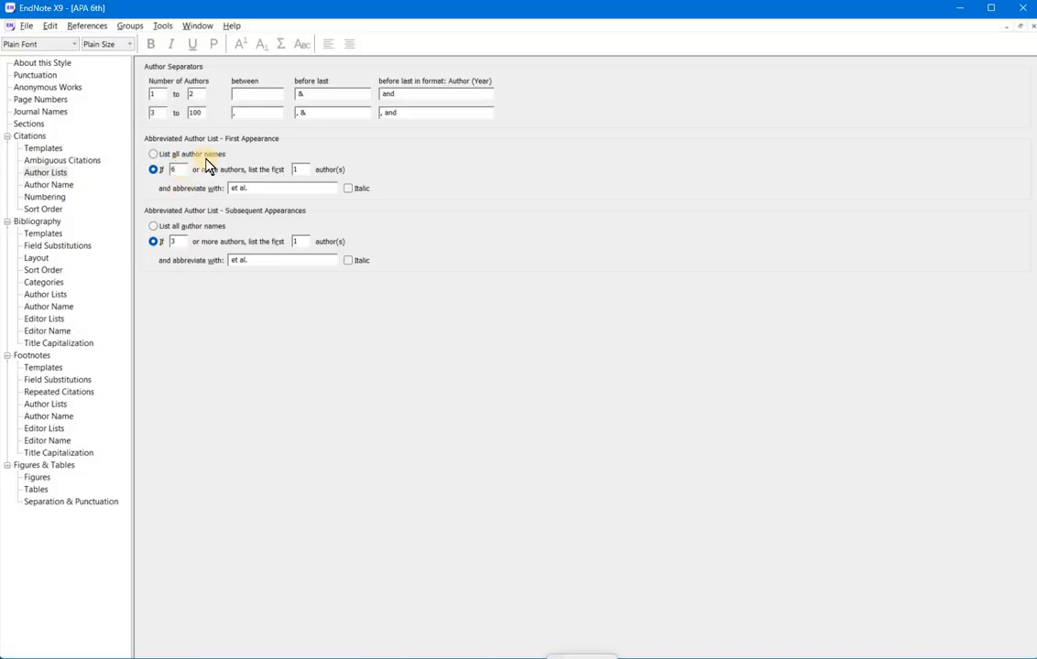
text(2)
click(177, 243)
Set the citation author name format to "Smith, Jane" for the first author and "Doe, John" for other authors.
click(69, 186)
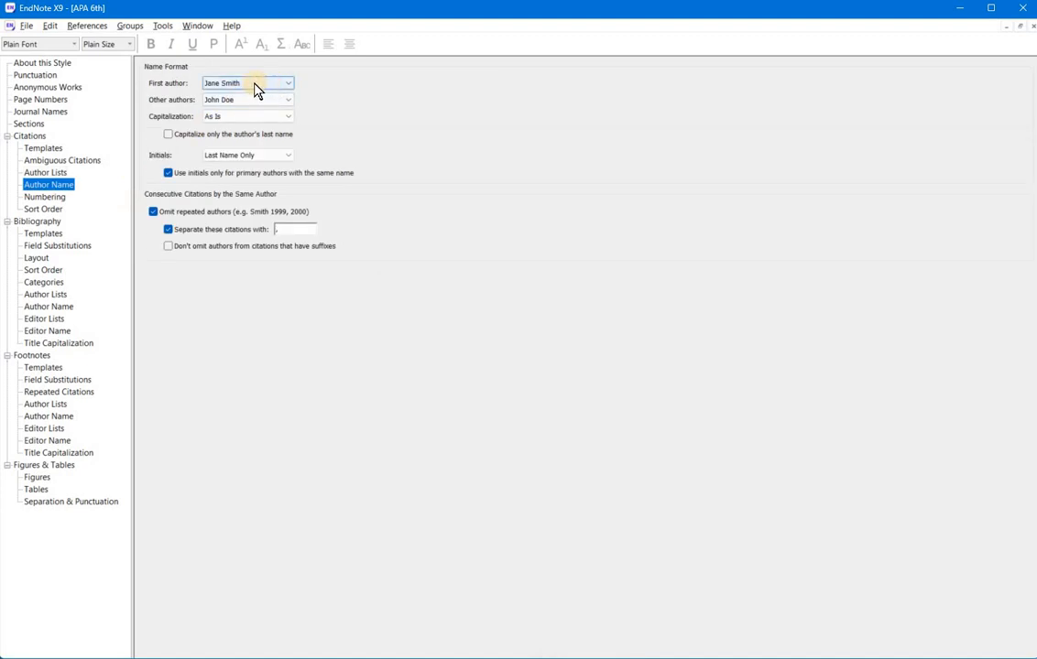
click(254, 85)
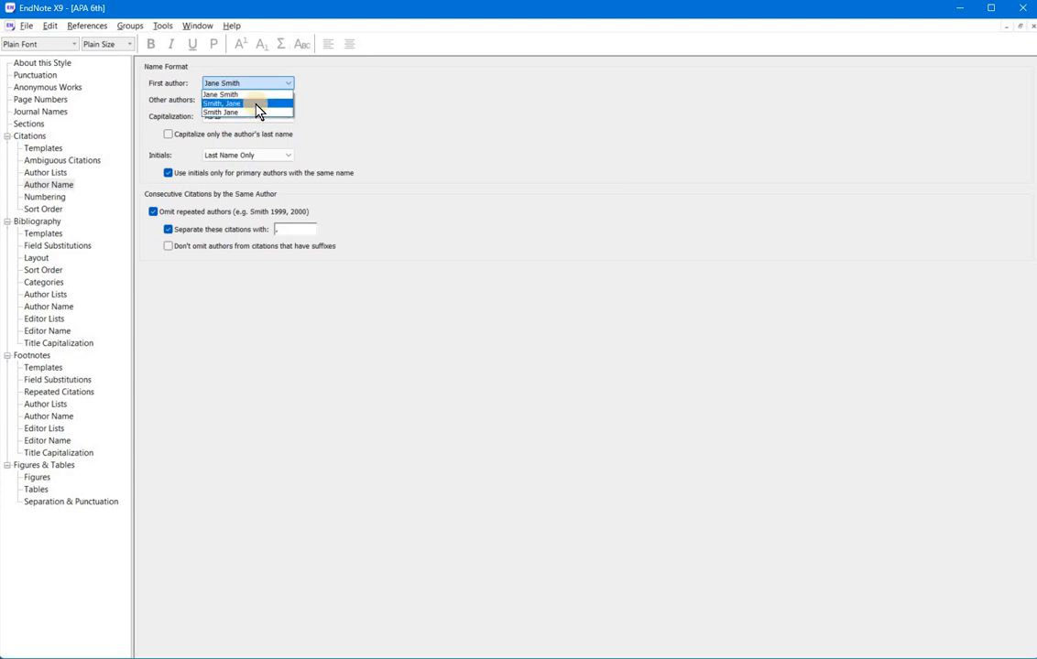
click(260, 104)
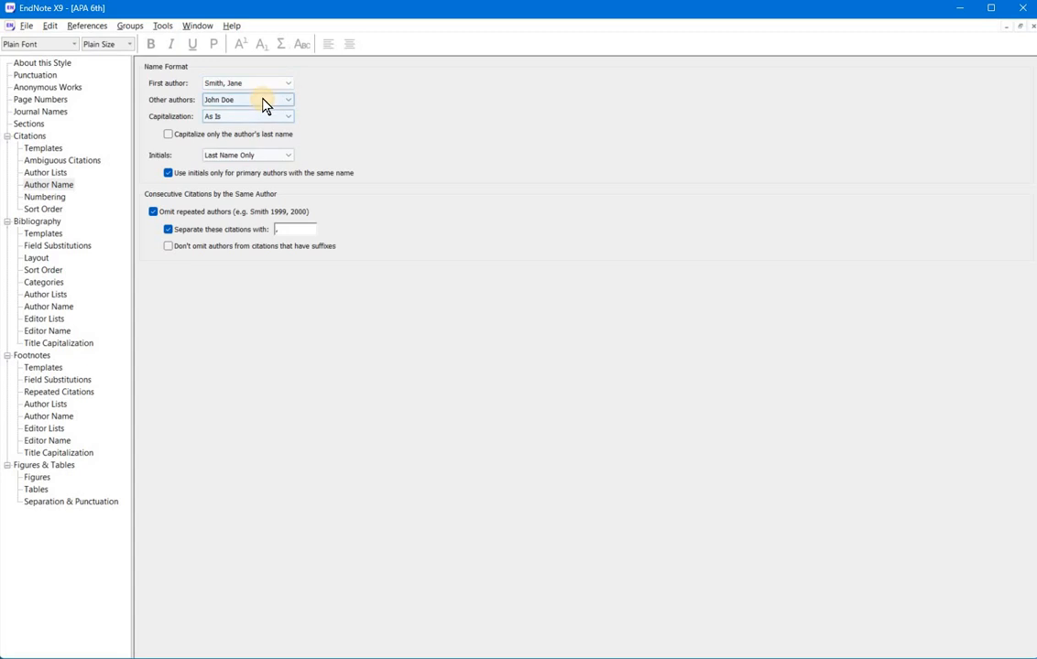
click(265, 103)
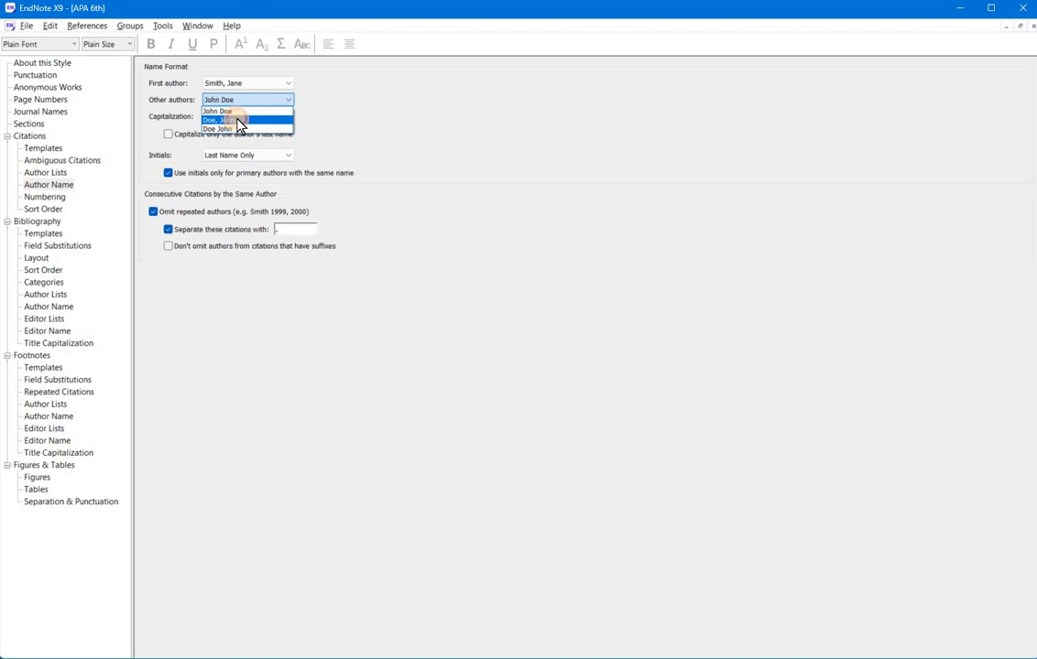
click(219, 120)
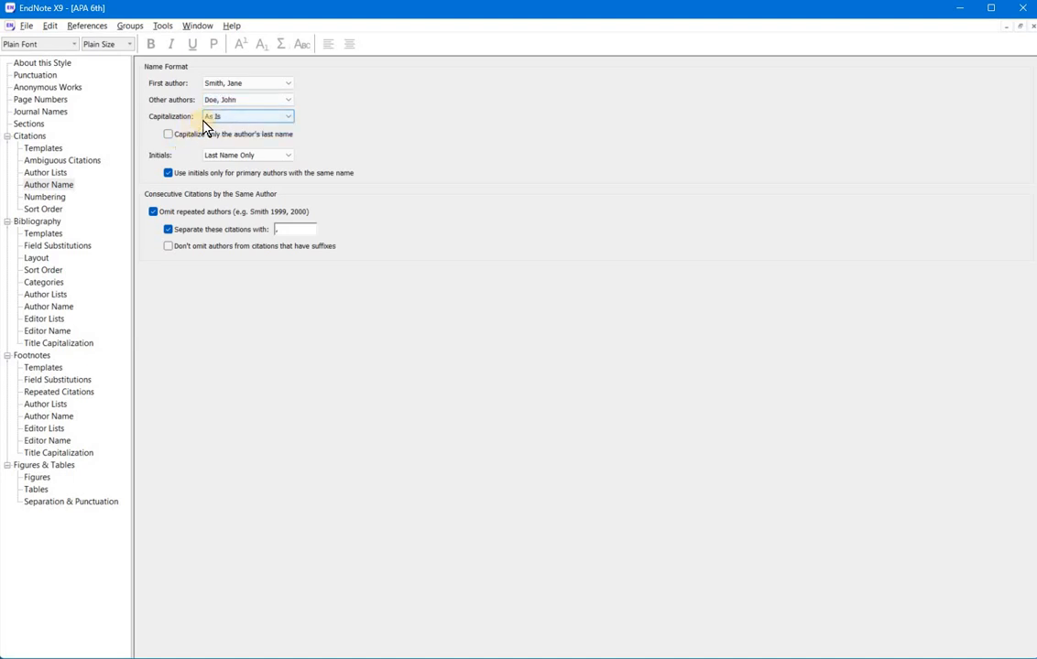
Review the capitalization and initials options for citation author names, checking the capitalization against the citation examples in the Word document.
click(219, 117)
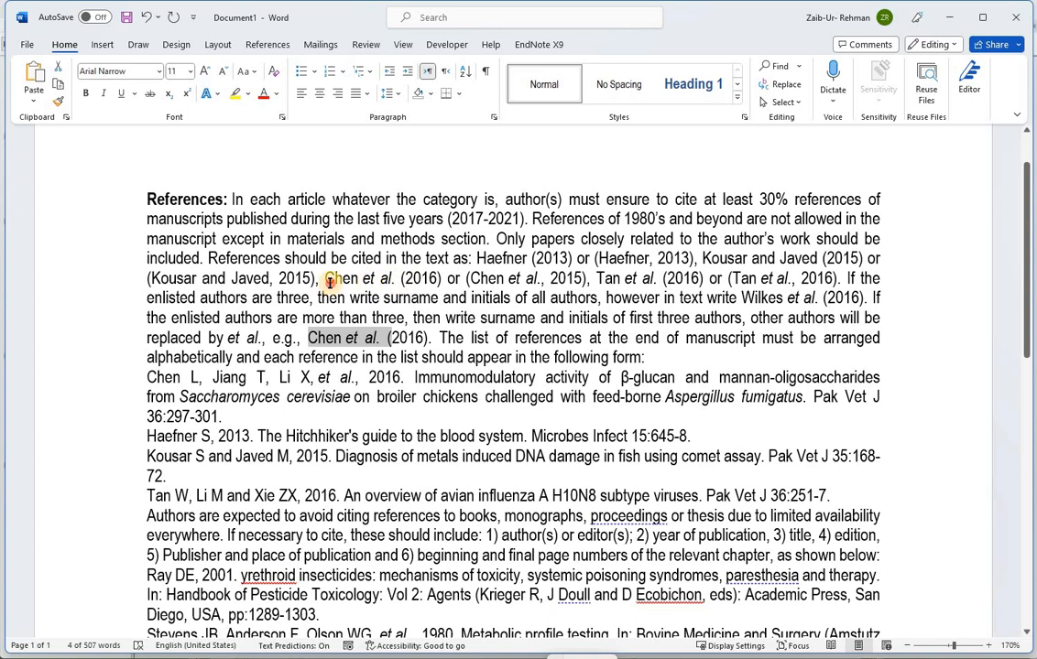
click(335, 278)
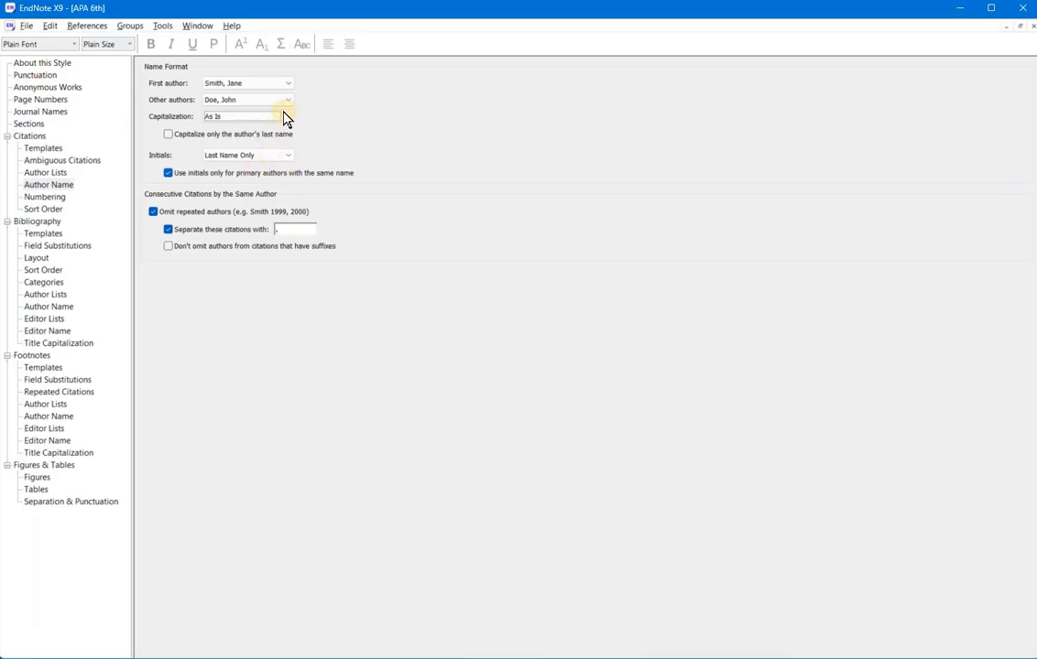
click(287, 119)
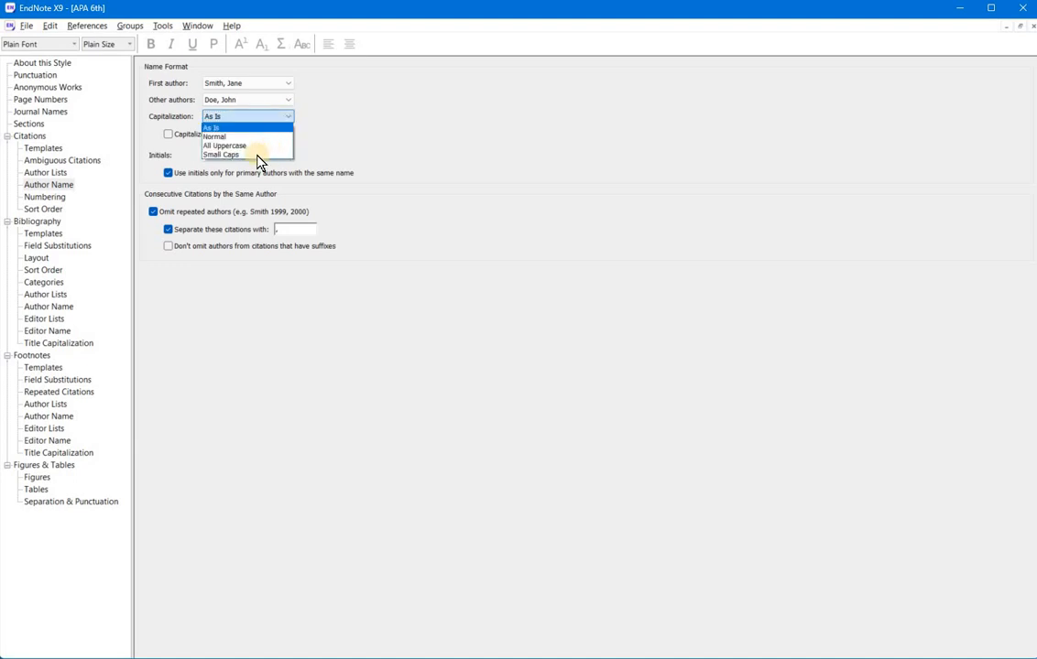
click(381, 134)
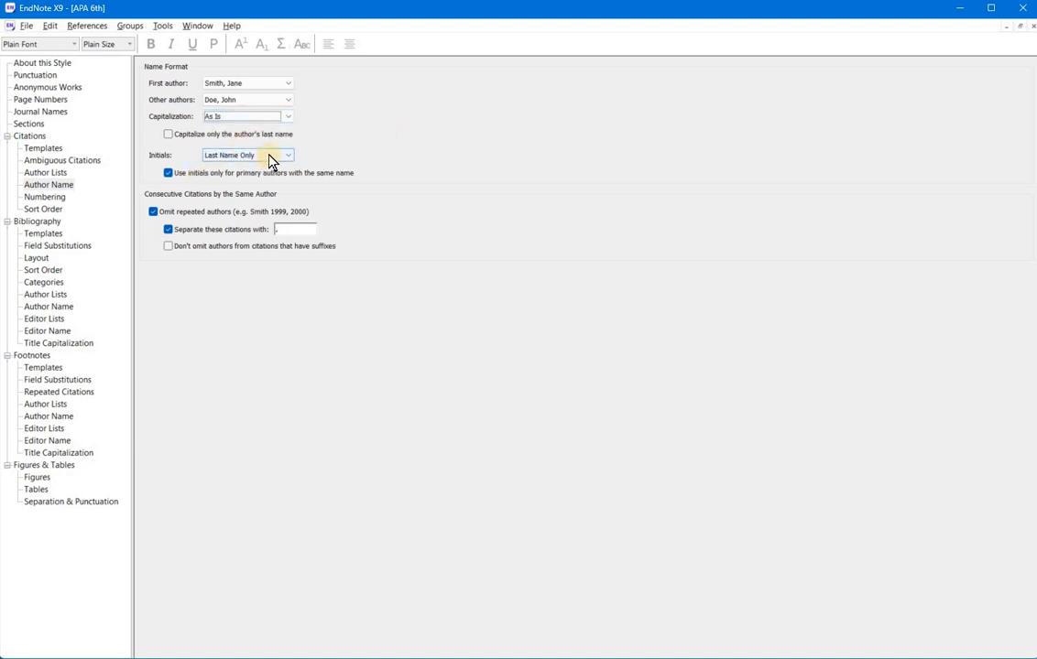
click(271, 159)
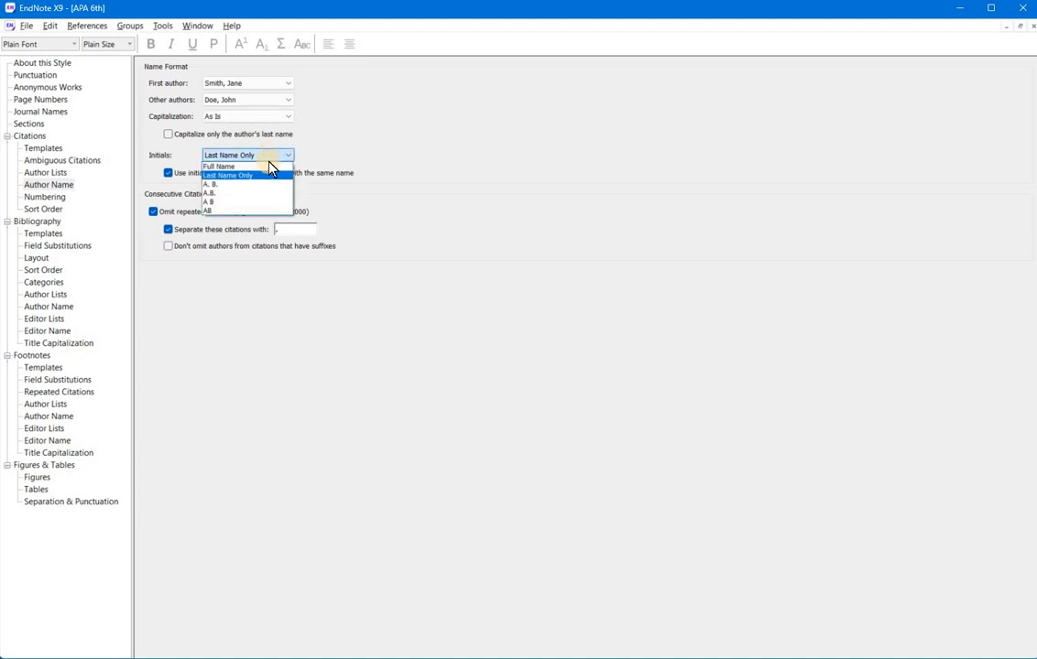
click(169, 225)
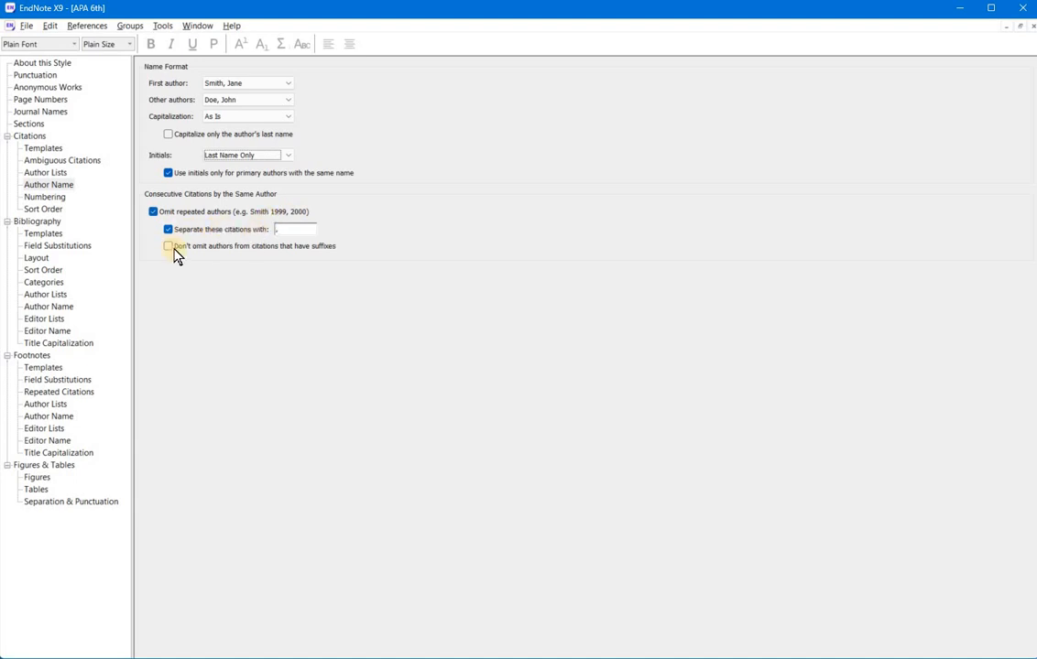
Review the citation numbering options and set the citation sort order to Author + Year + Title.
click(45, 197)
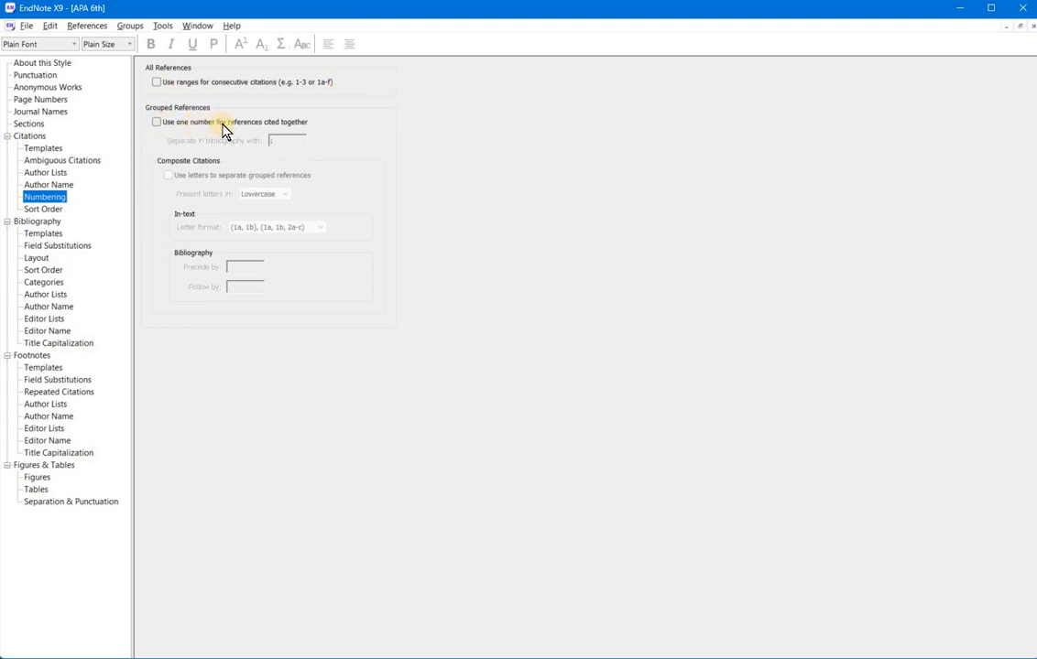
click(44, 209)
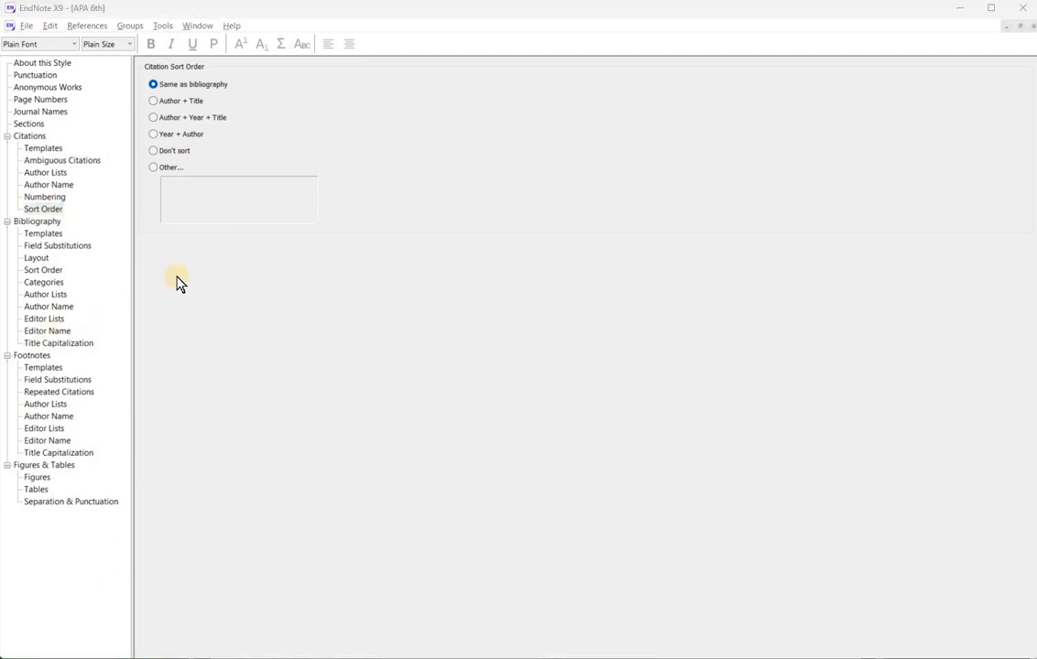
click(152, 118)
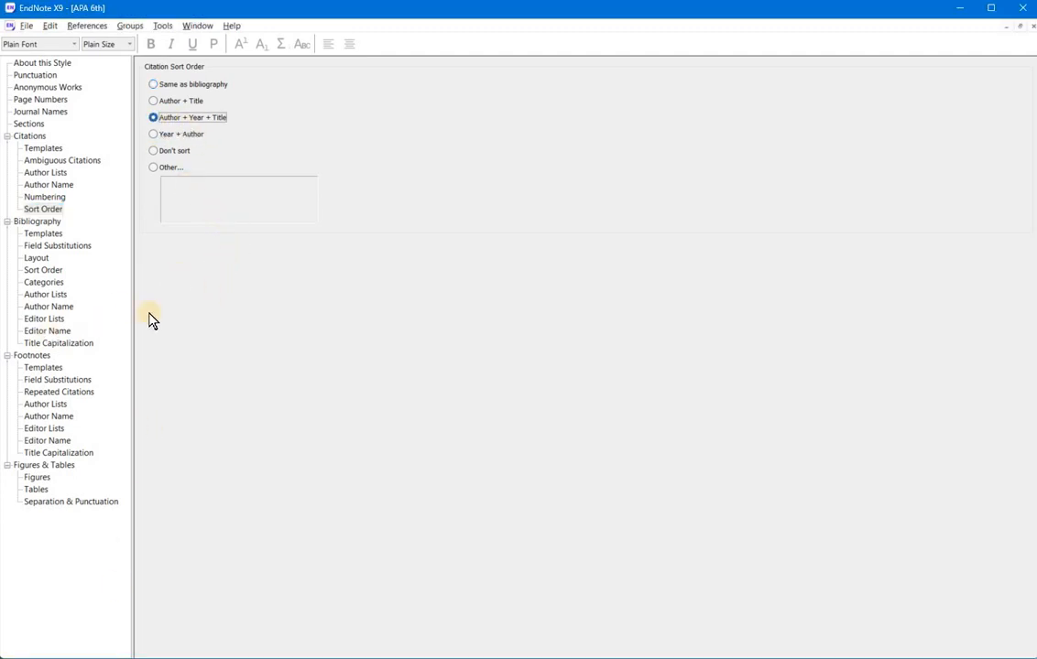
Open the bibliography templates, then switch to the Word guidelines and examine the authors, year and title format of the first reference example.
click(55, 235)
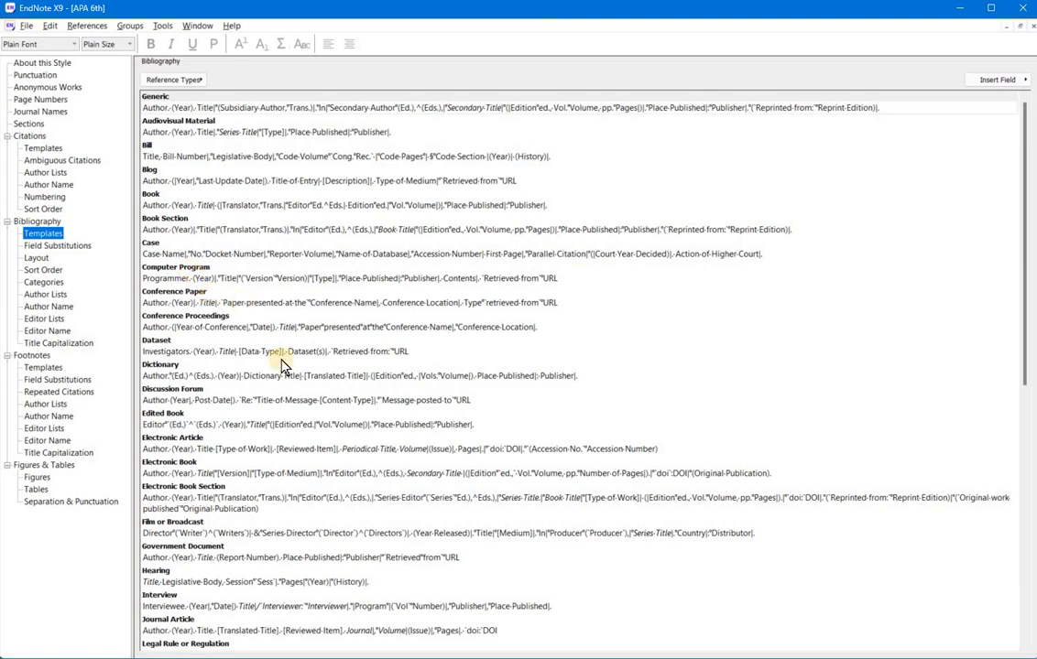
key(alt+Tab)
key(alt+Tab)
click(366, 641)
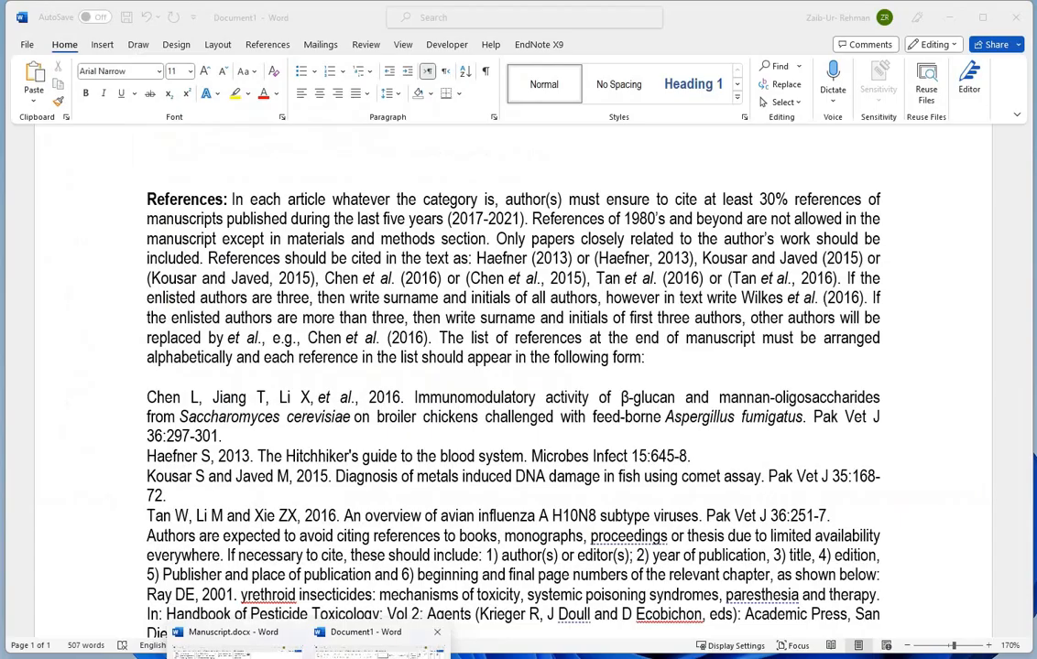
scroll(204, 290, down, 2)
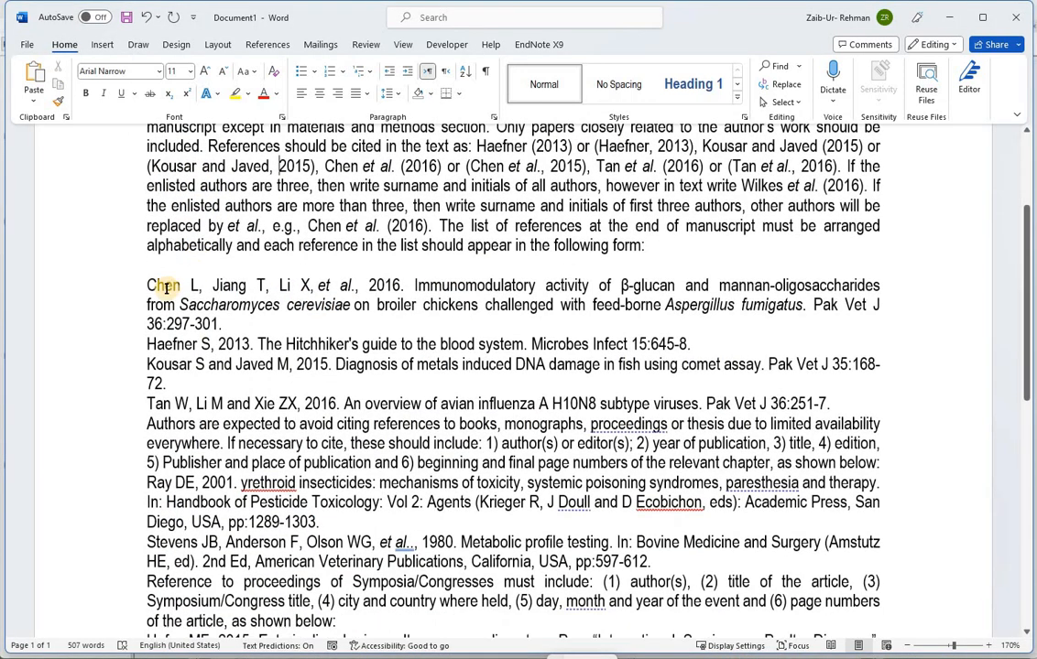
click(143, 280)
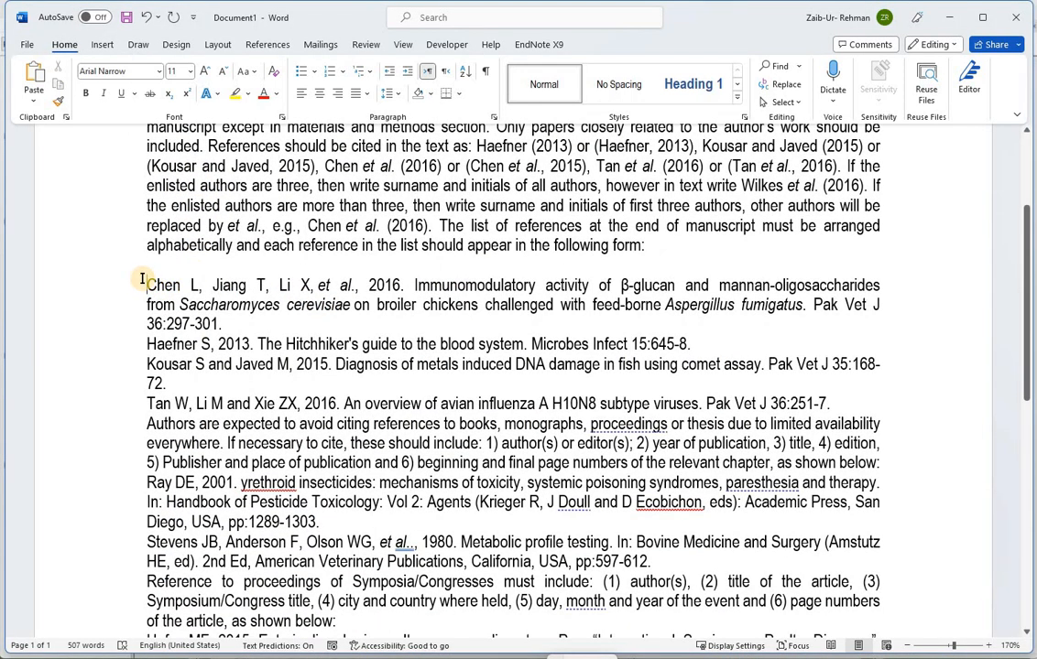
click(412, 283)
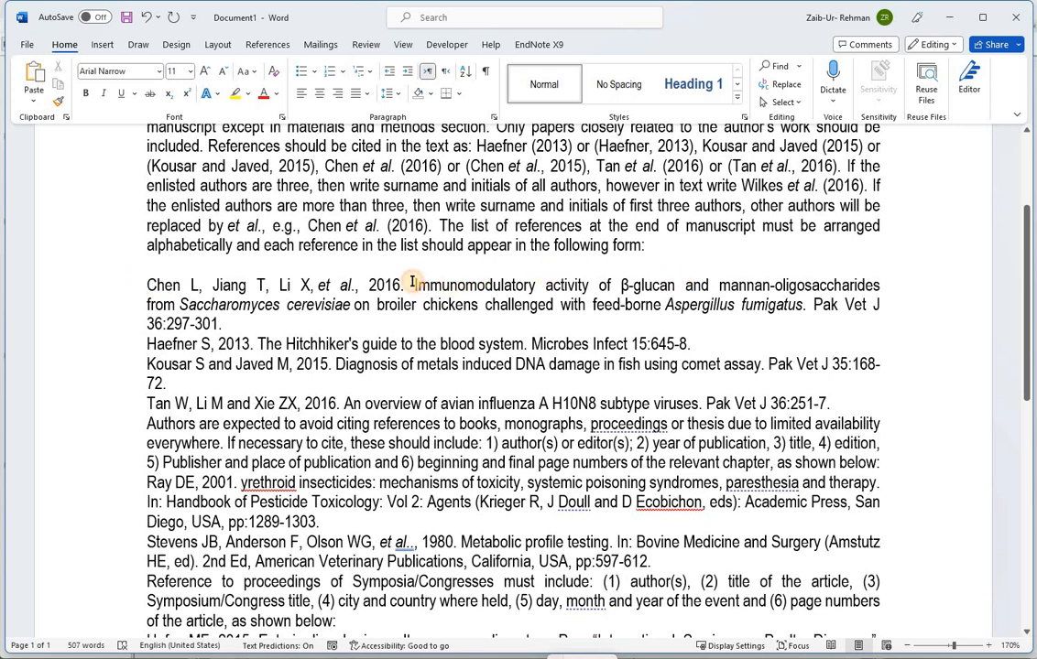
drag(701, 312, 811, 287)
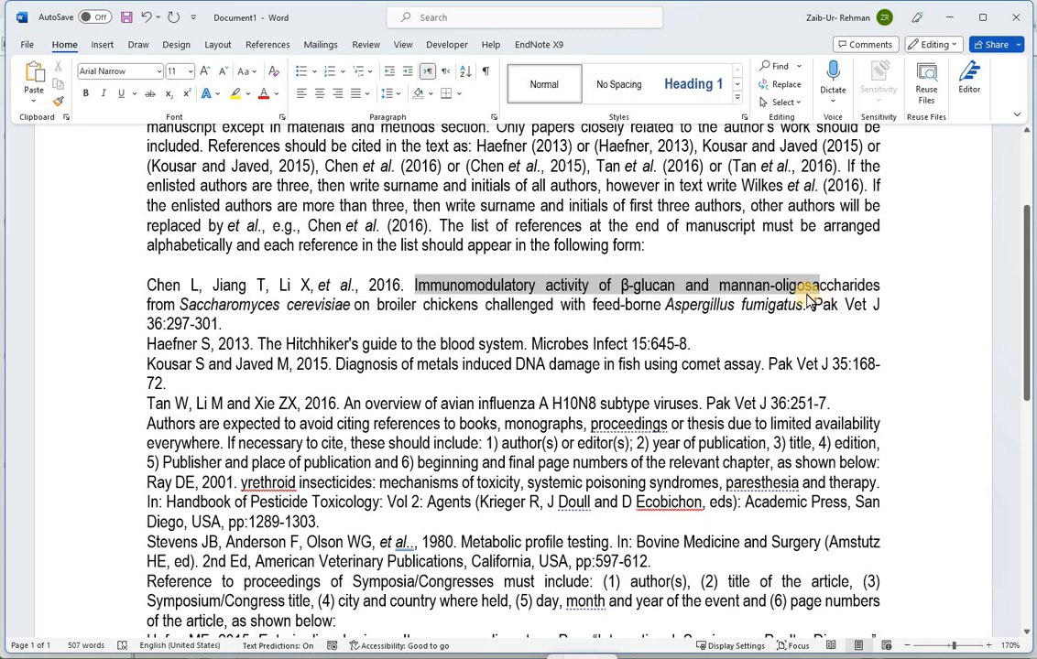
click(171, 288)
click(246, 285)
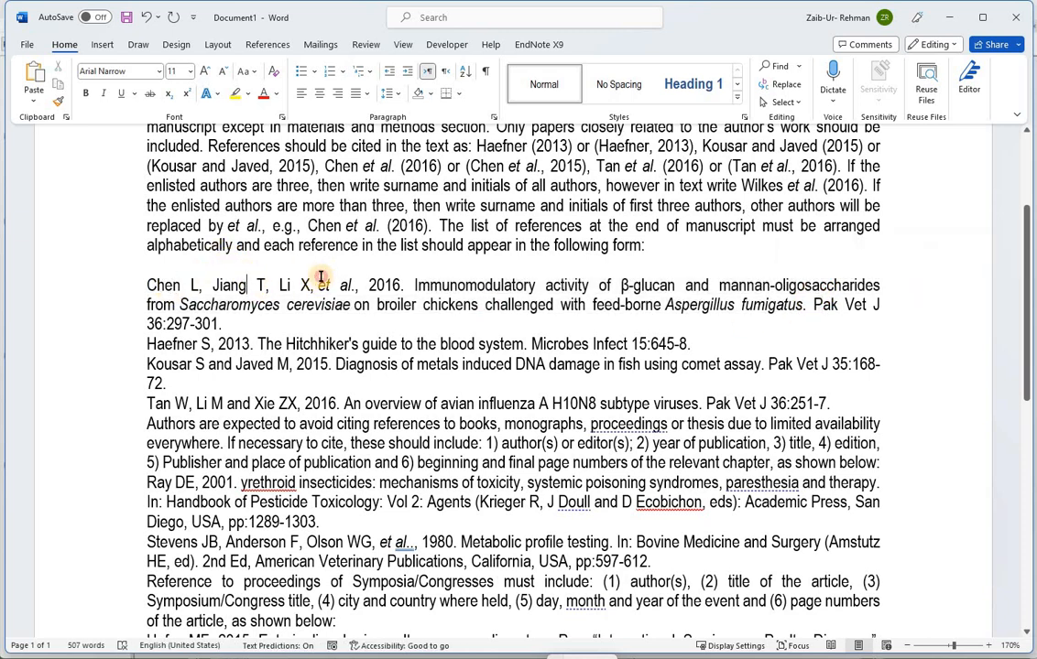
click(317, 279)
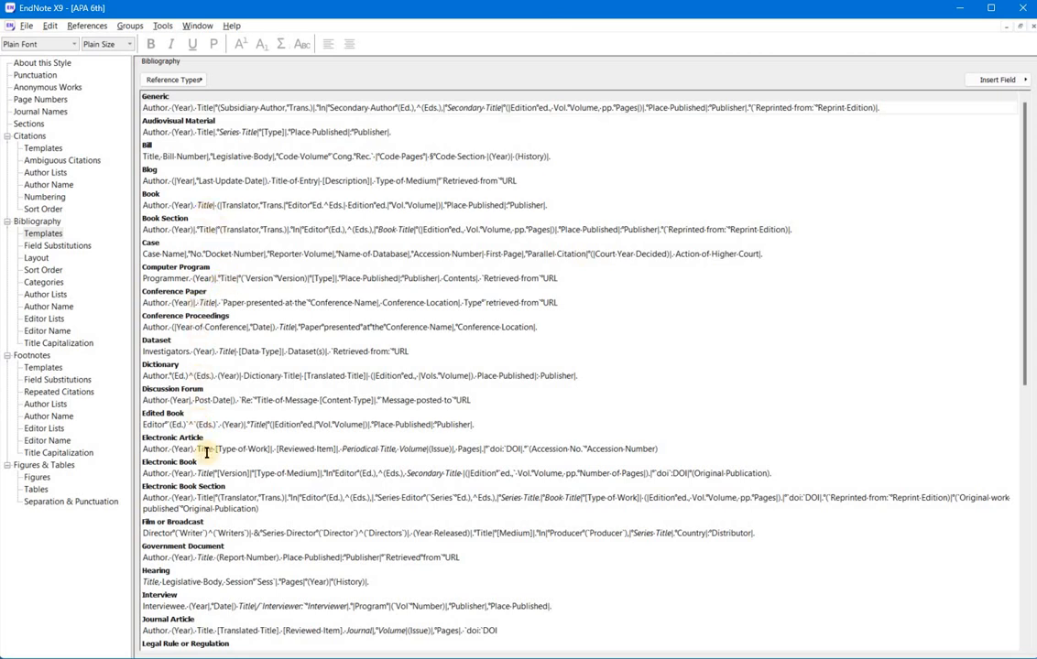
In EndNote, find the Journal Article bibliography template and remove the opening parenthesis before Year.
click(257, 606)
scroll(241, 525, down, 3)
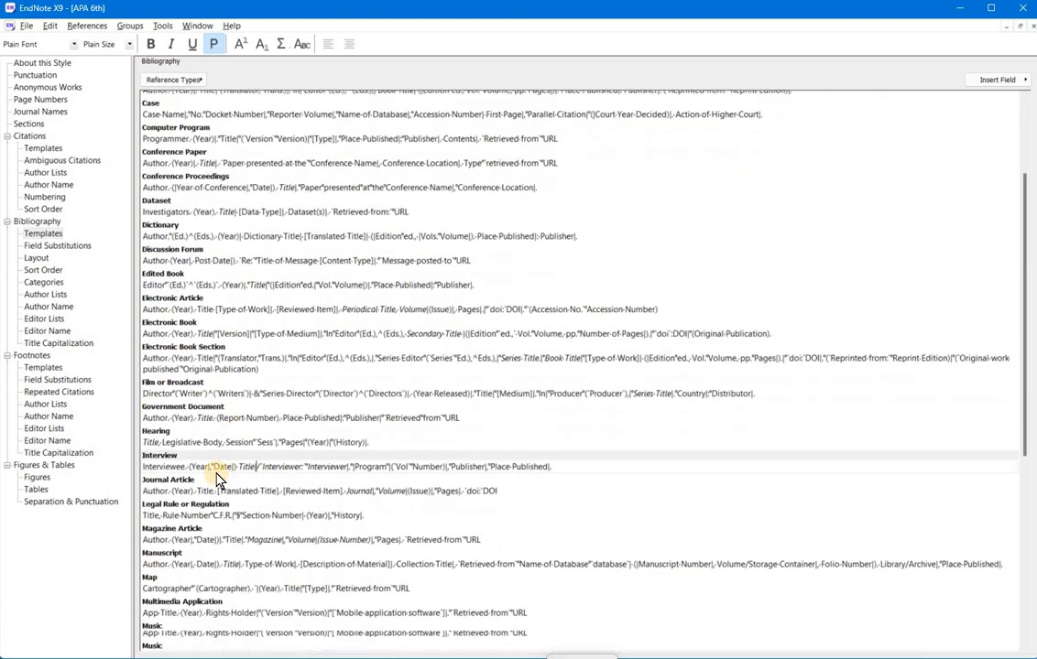
scroll(217, 478, down, 4)
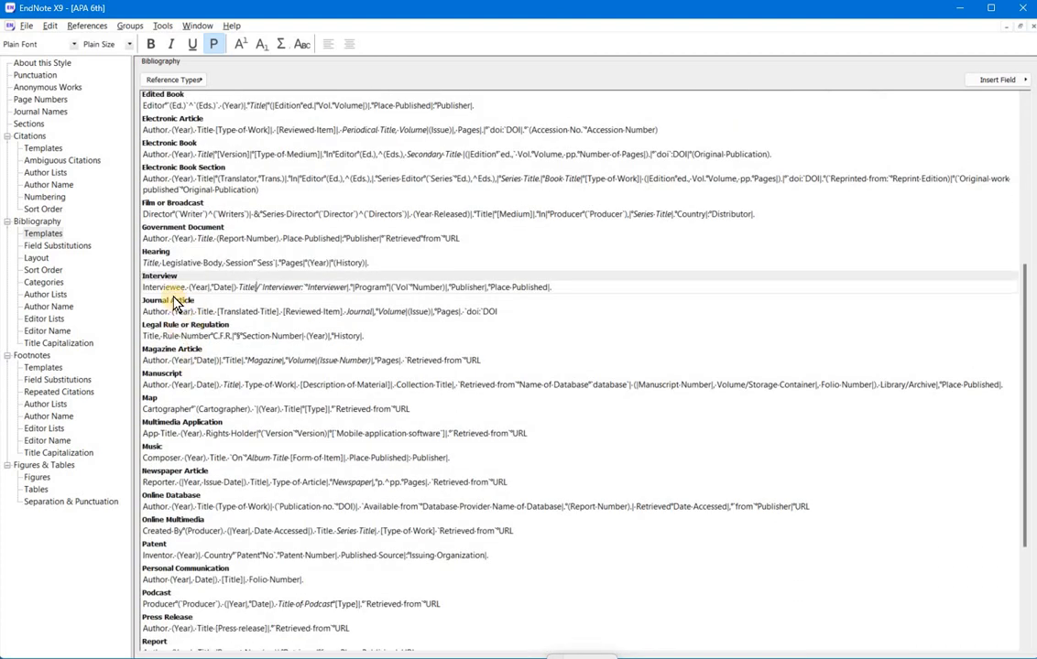
click(148, 311)
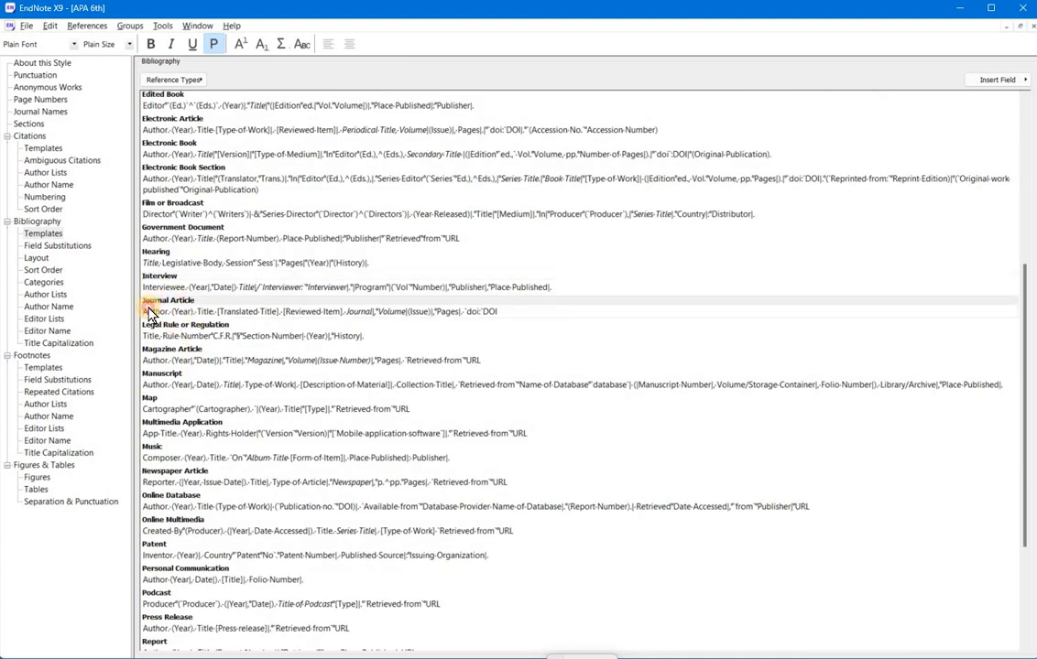
triple_click(153, 311)
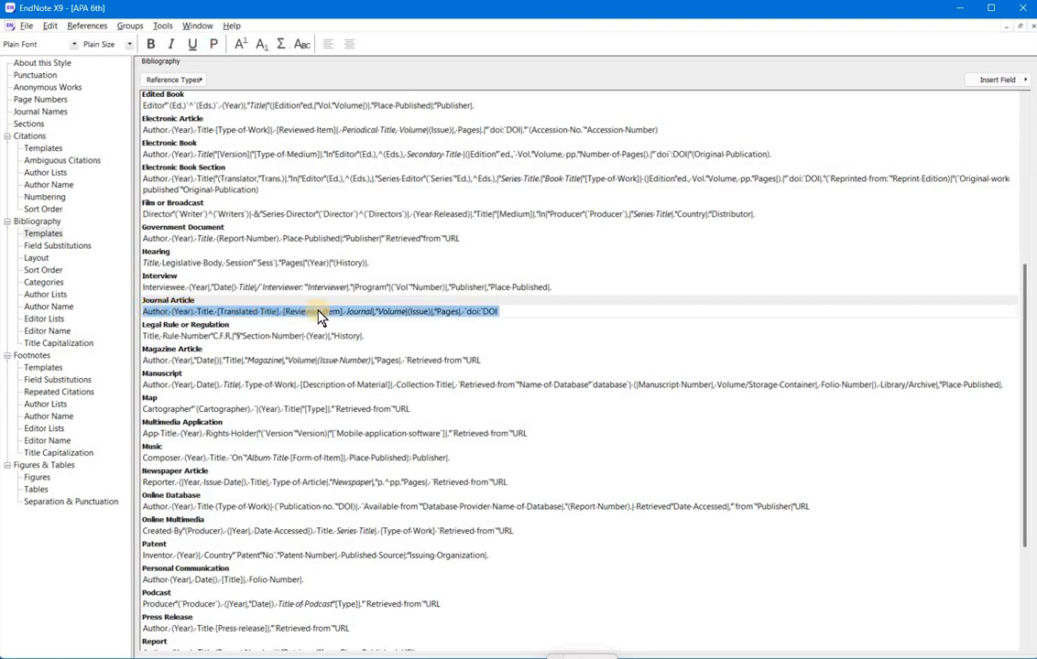
click(217, 313)
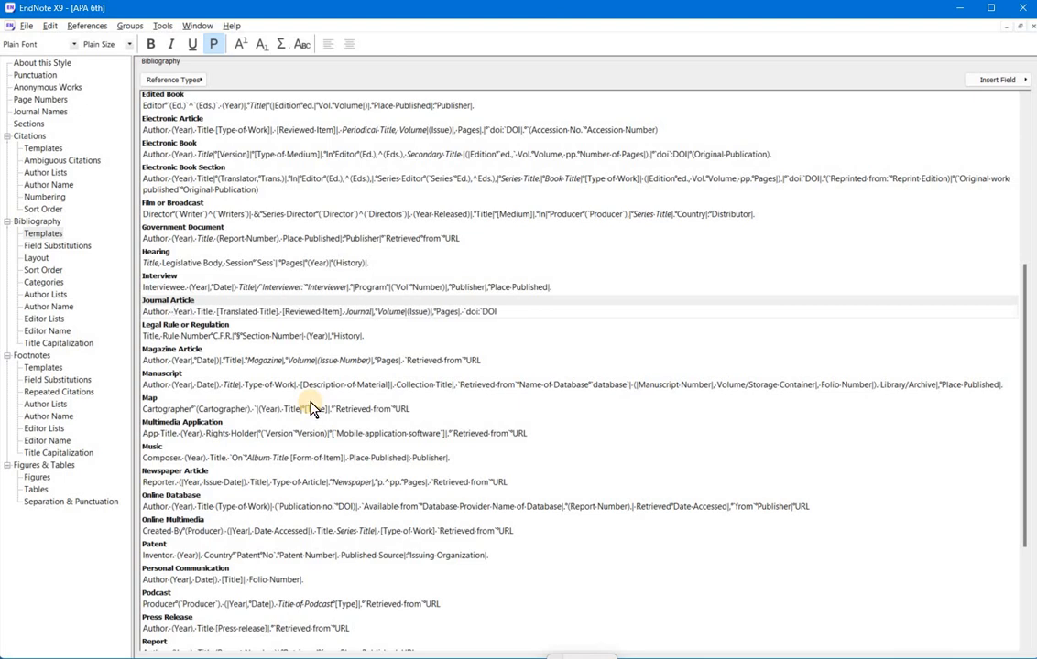
Check the year format in the Word document's first reference example and remove the closing parenthesis after Year in EndNote's Journal Article template.
key(alt+Tab)
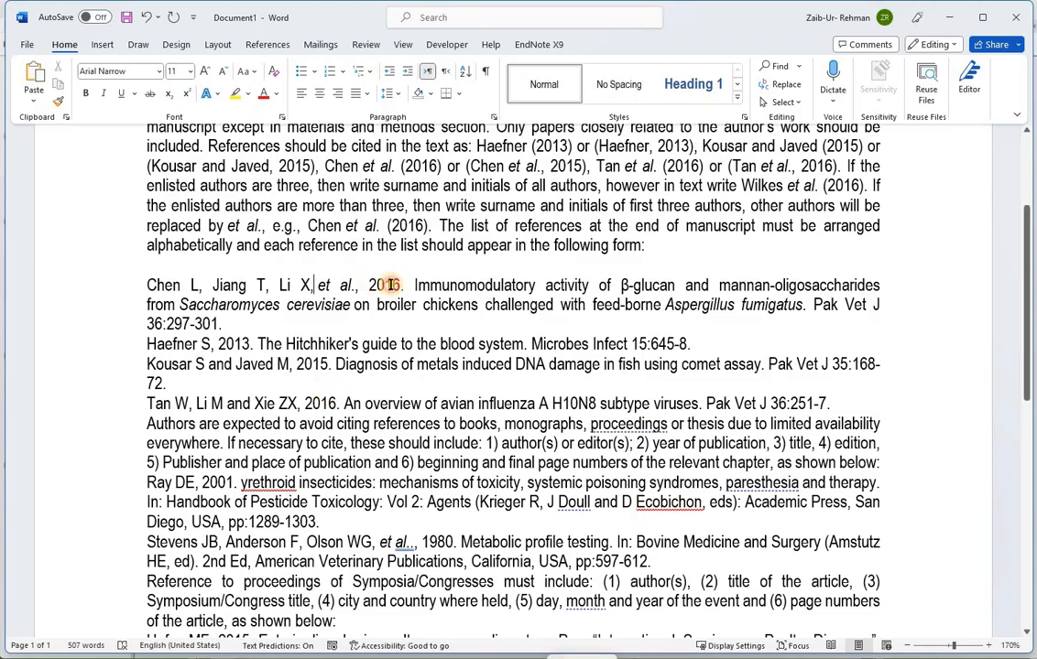
double_click(379, 285)
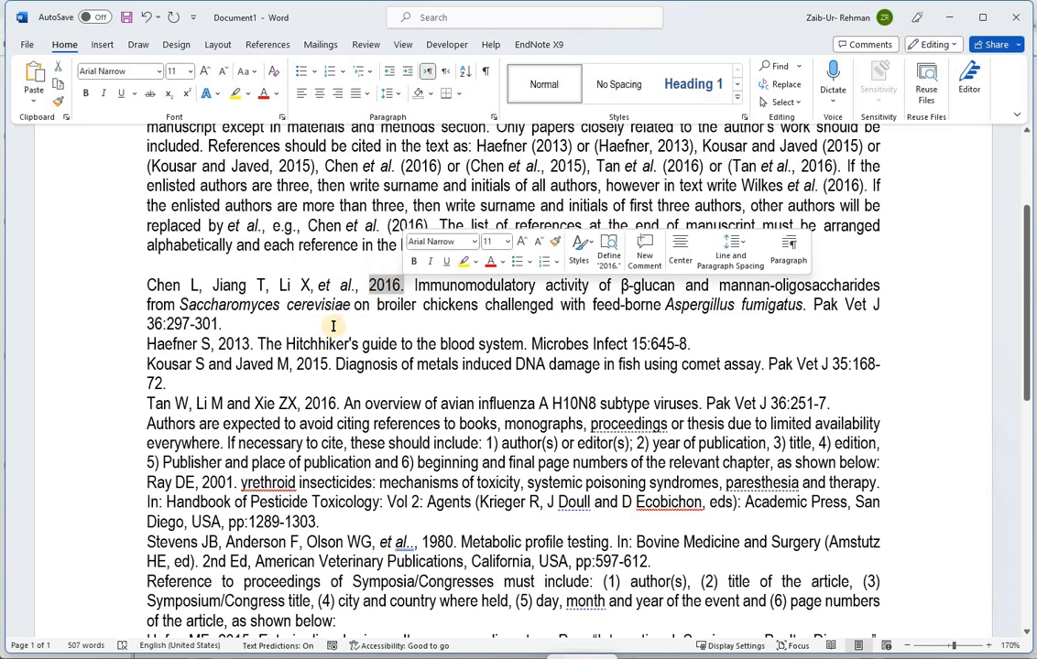
key(alt+Tab)
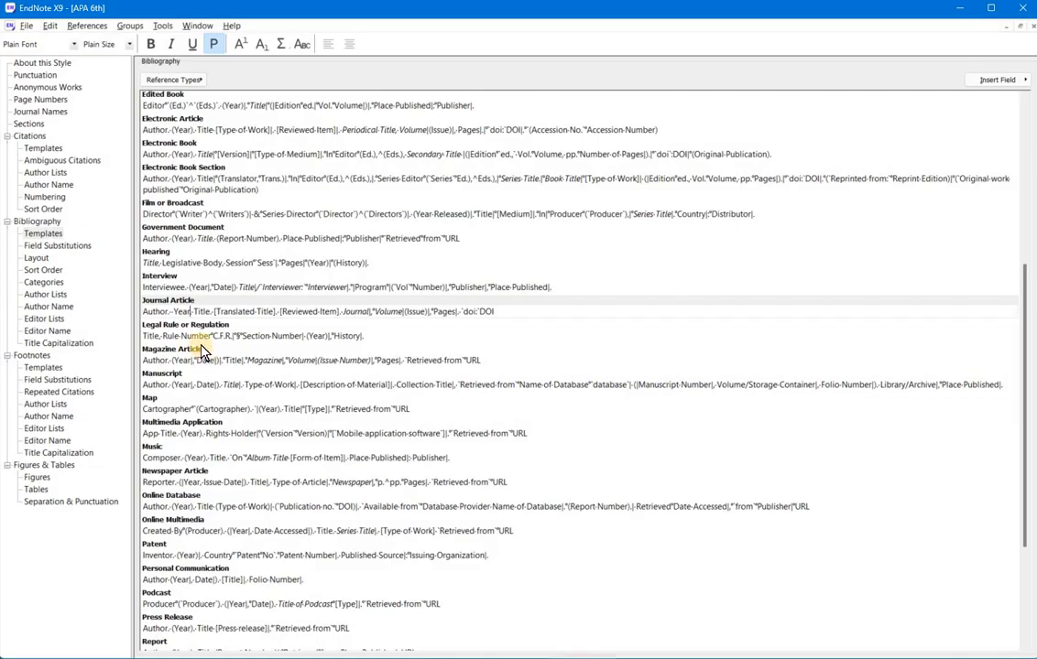
click(190, 313)
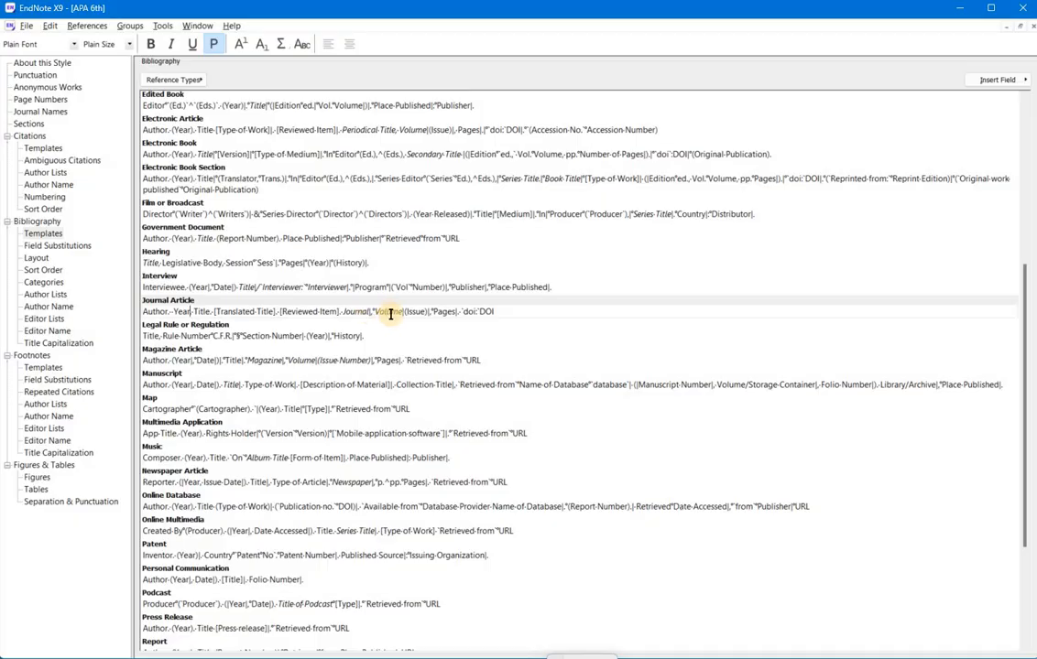
Check the journal and volume style in the Word examples, and remove the italics from Journal and Volume in EndNote's Journal Article template.
key(alt+Tab)
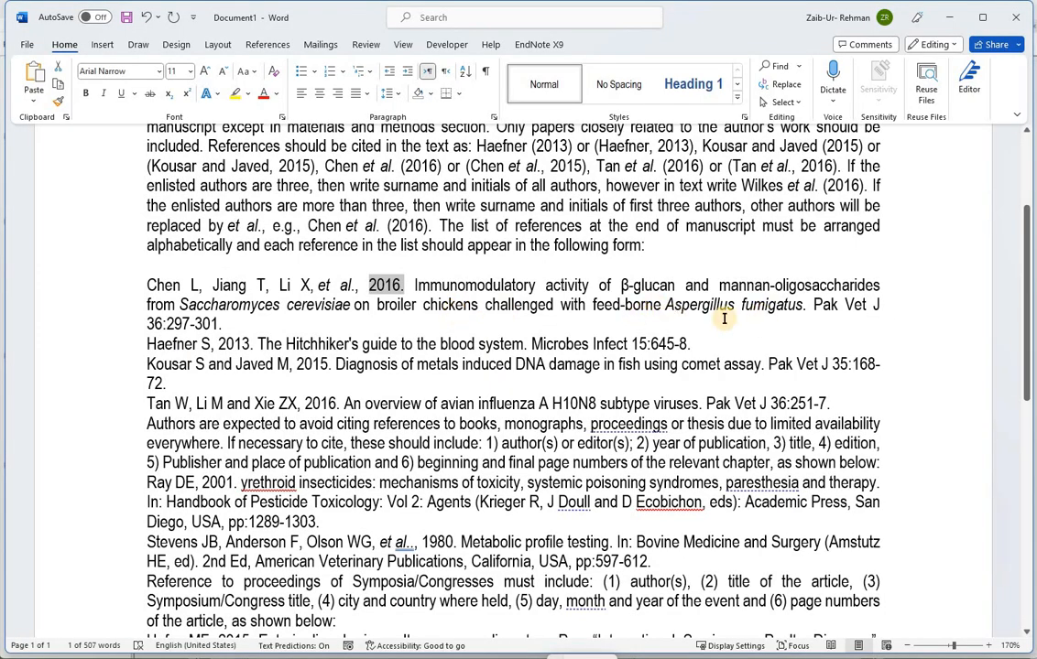
key(alt+Tab)
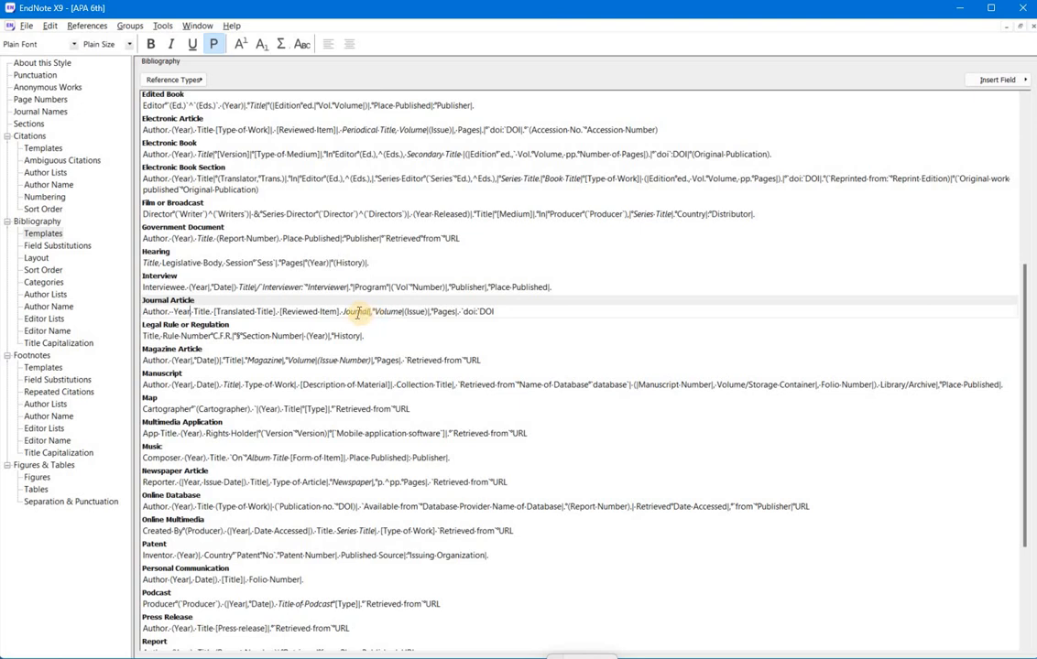
drag(344, 311, 461, 311)
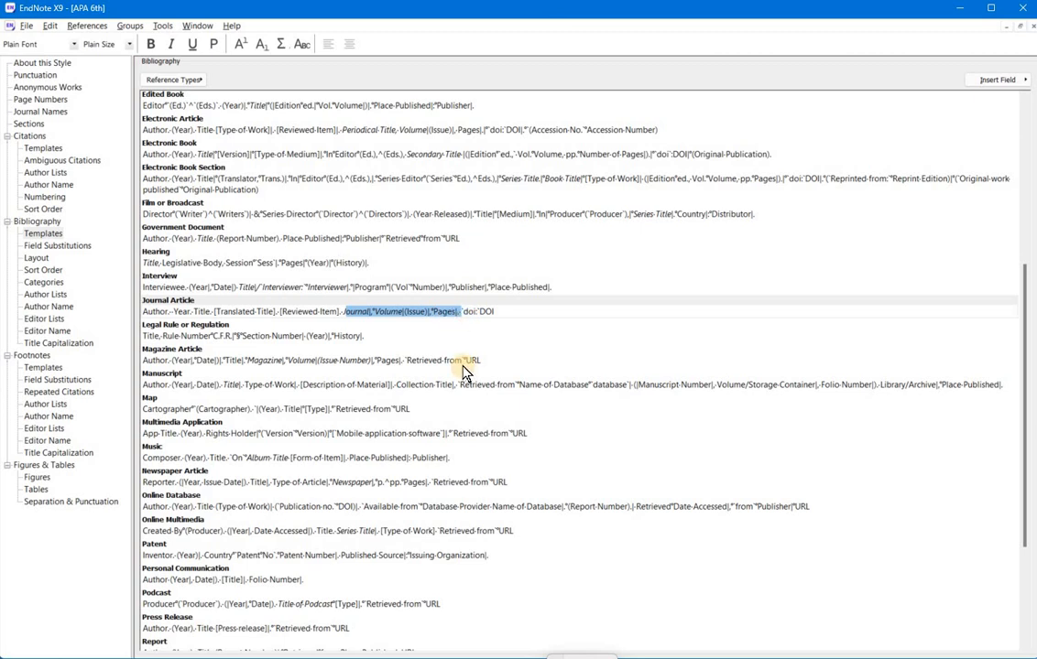
key(ctrl+t)
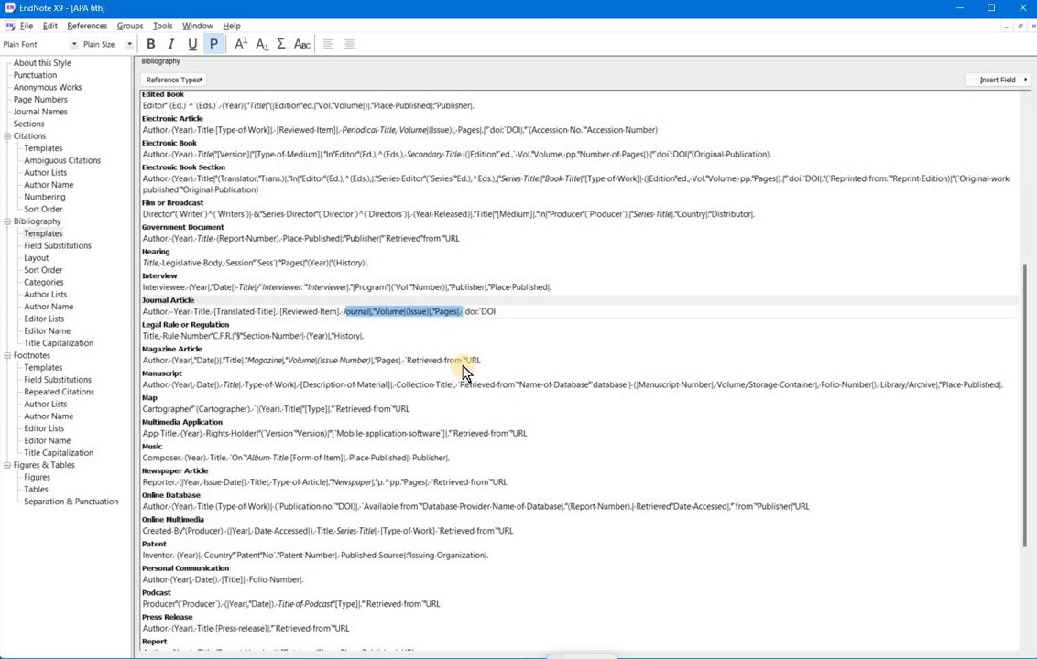
click(394, 333)
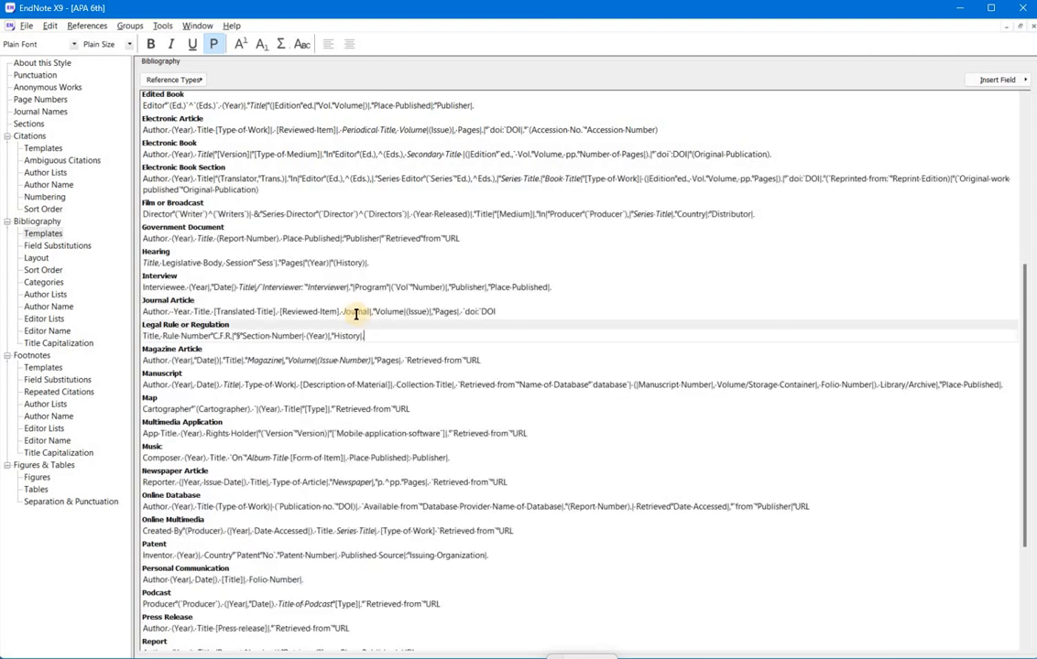
double_click(348, 311)
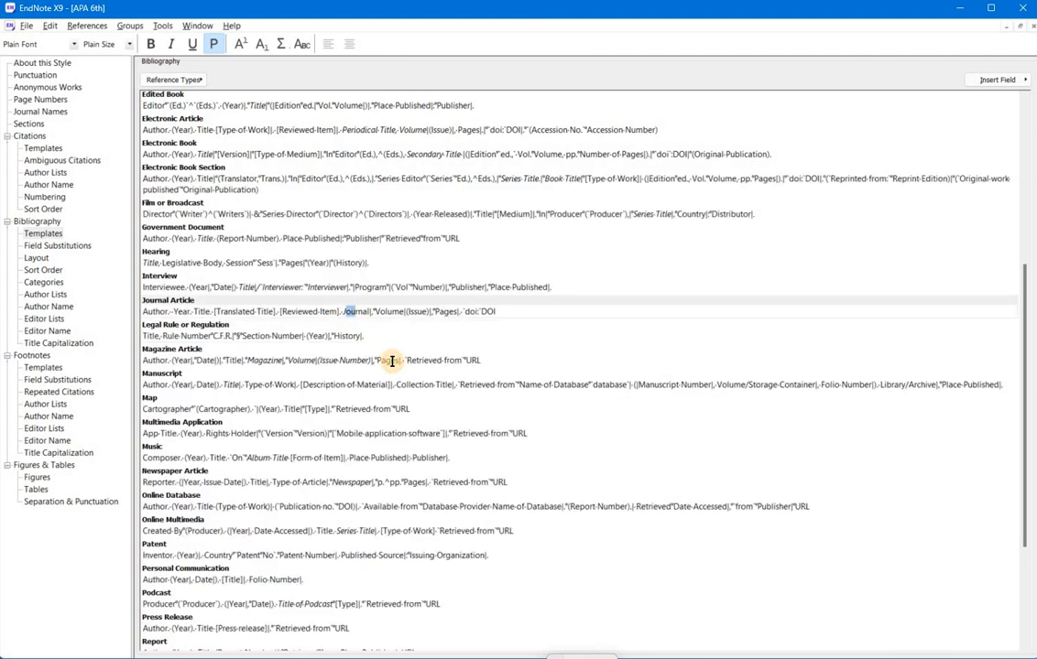
key(ctrl+i)
key(ctrl+i)
click(493, 329)
click(381, 311)
Examine the one-, two- and three-author journal reference examples in the Word guidelines against EndNote's Journal Article template.
key(alt+Tab)
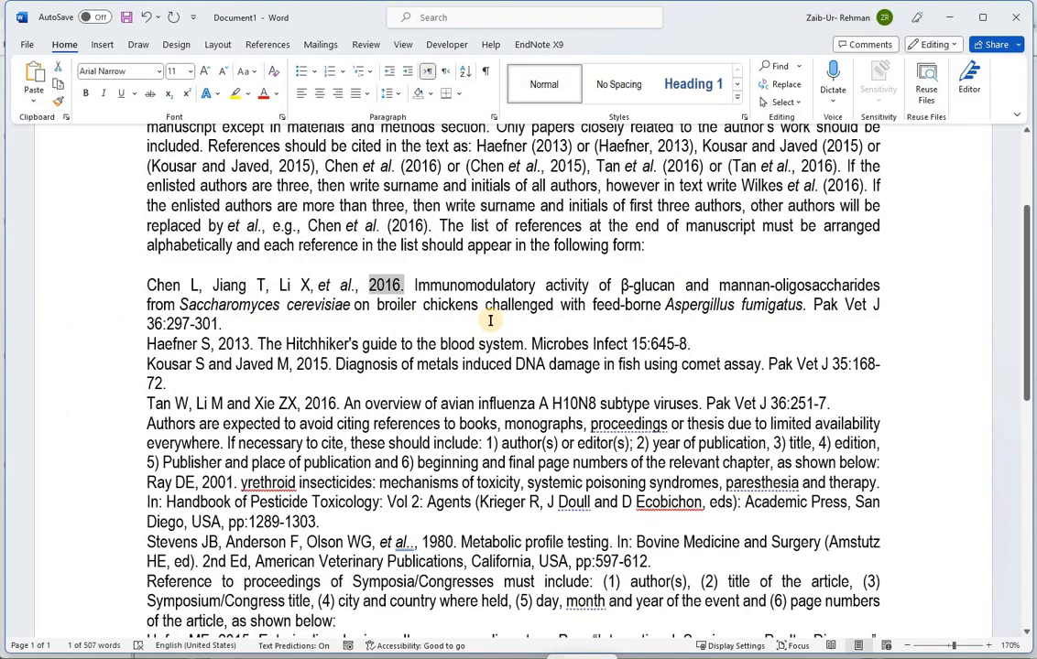
key(alt+Tab)
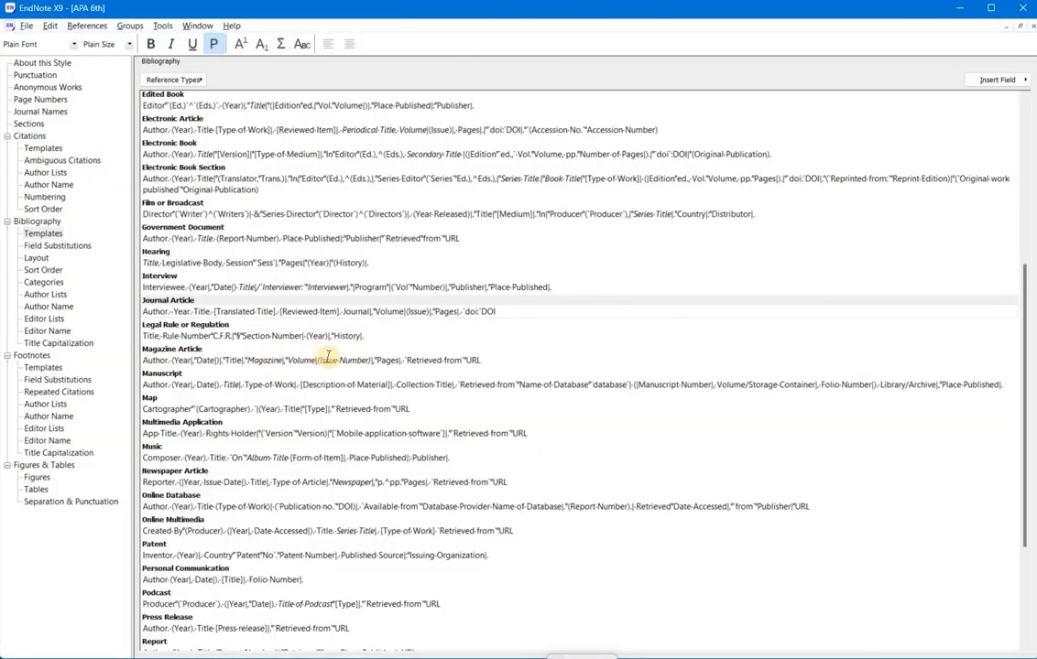
key(alt+Tab)
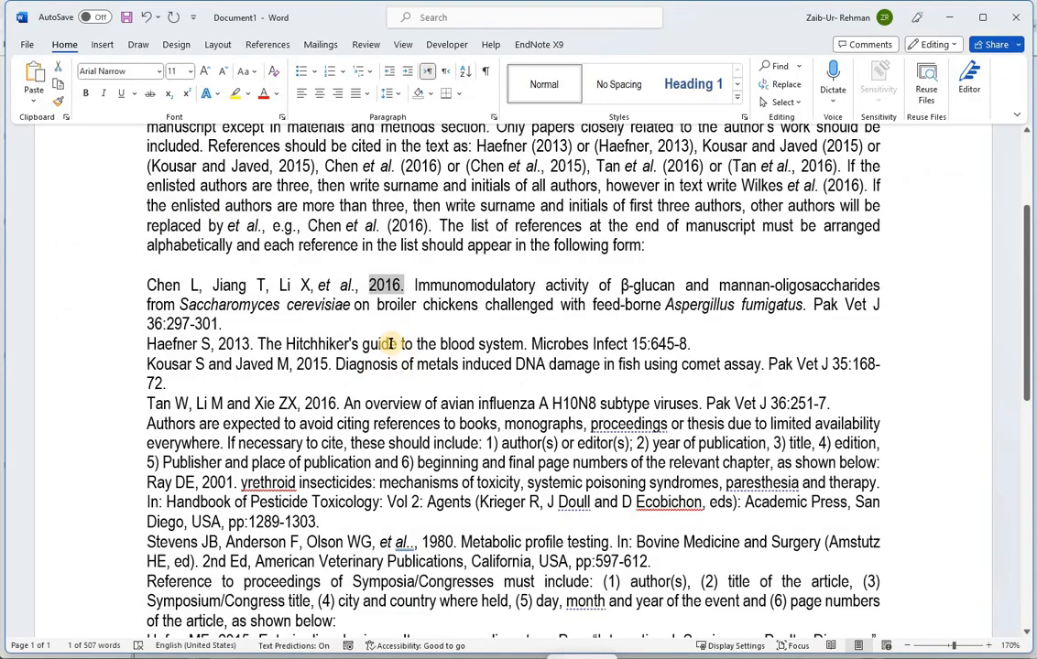
triple_click(261, 345)
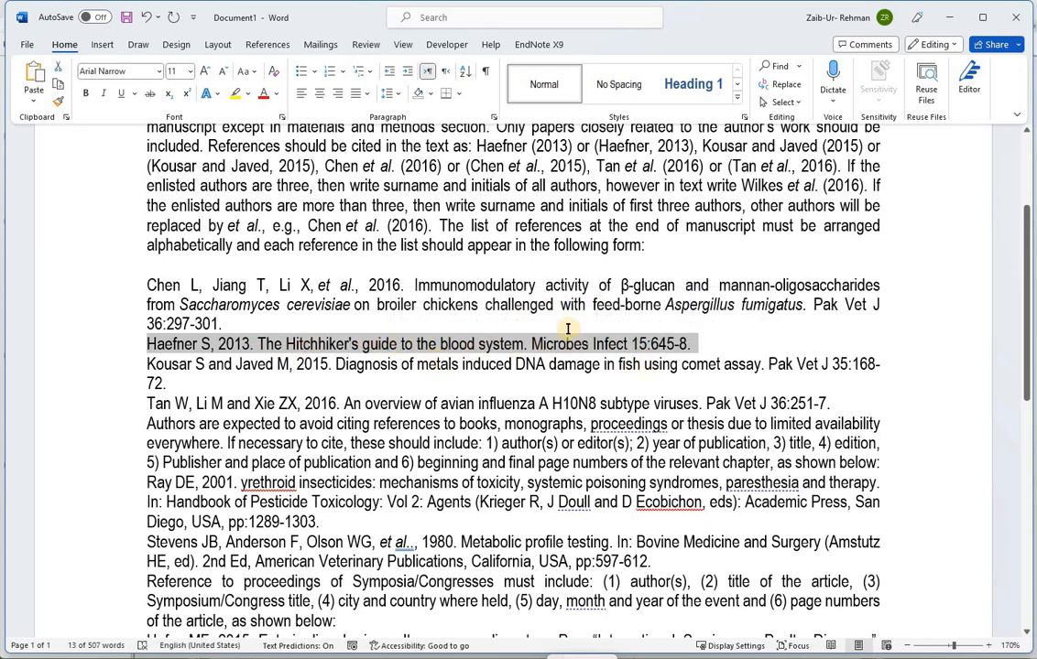
click(587, 345)
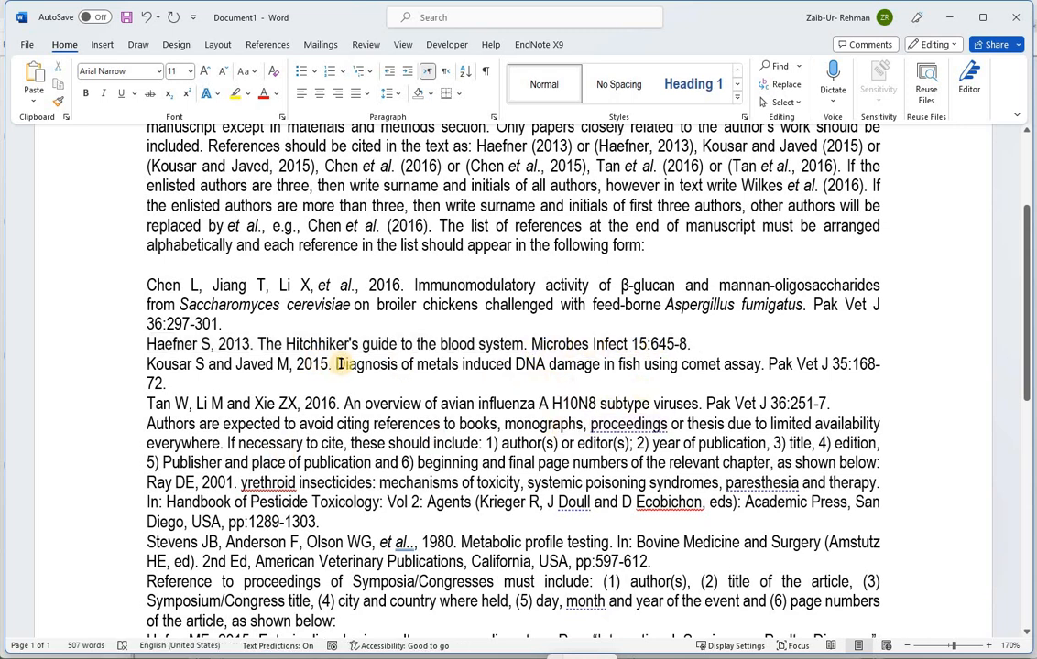
drag(335, 365, 289, 390)
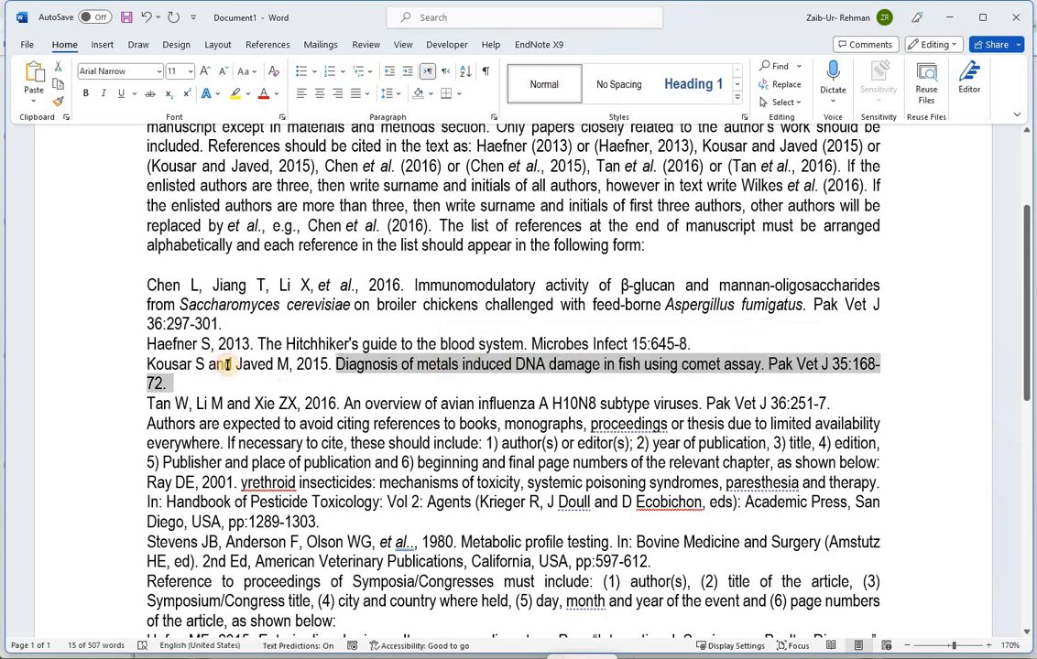
double_click(226, 364)
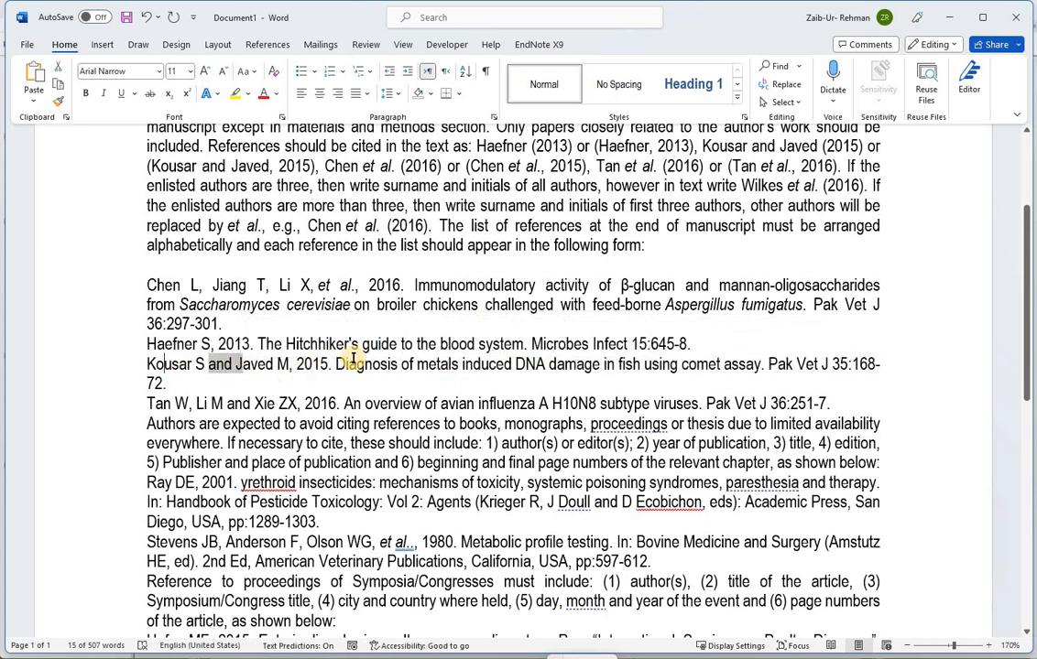
drag(149, 365, 343, 368)
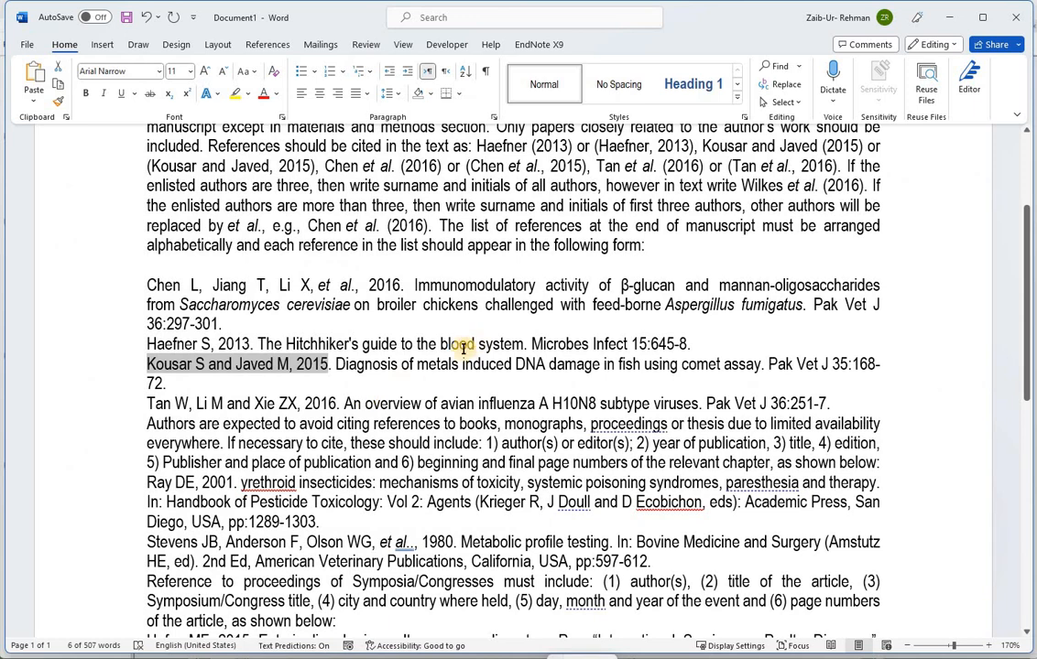
scroll(385, 350, down, 1)
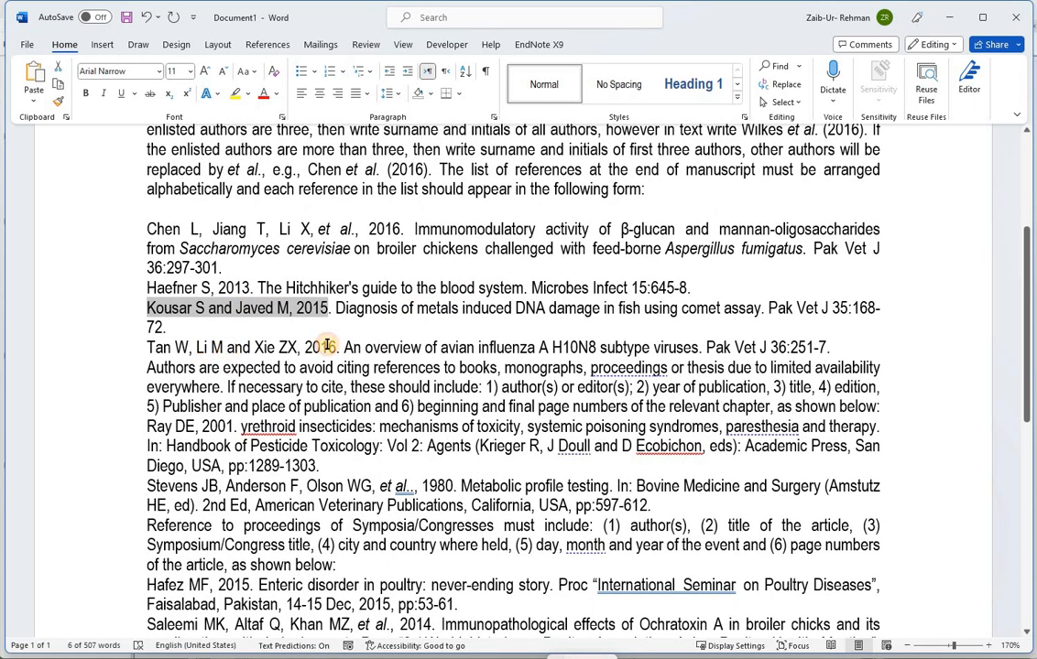
drag(197, 349, 336, 348)
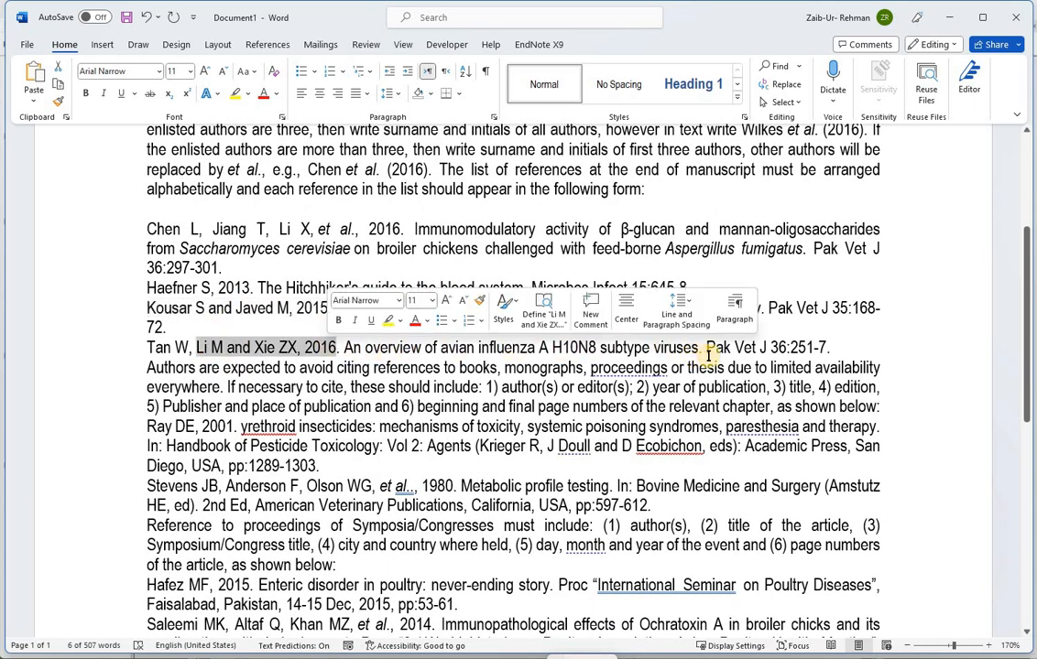
scroll(293, 302, down, 1)
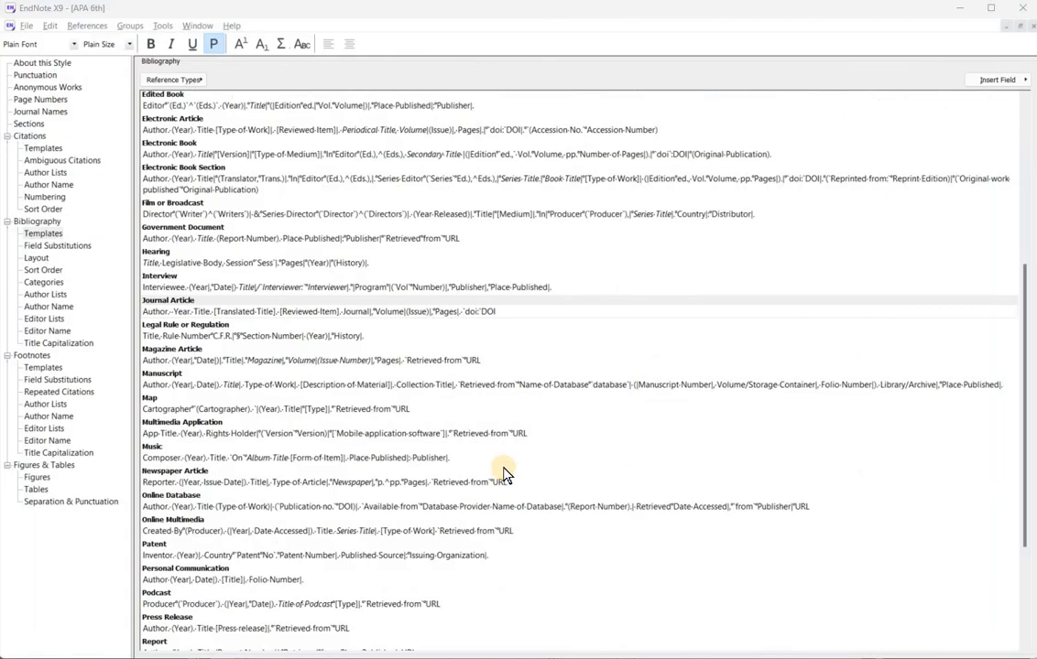
Examine the "Metabolic profile testing" book reference example in the Word guidelines, including its title, edition, publisher and pages format.
click(400, 312)
key(alt+Tab)
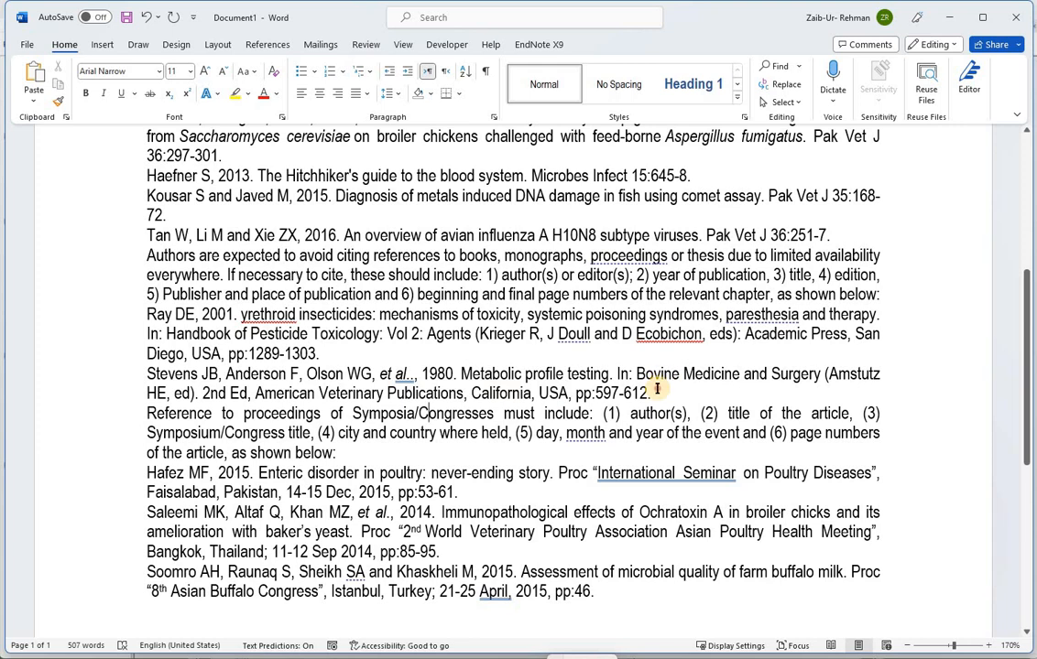
drag(656, 388, 203, 394)
click(155, 372)
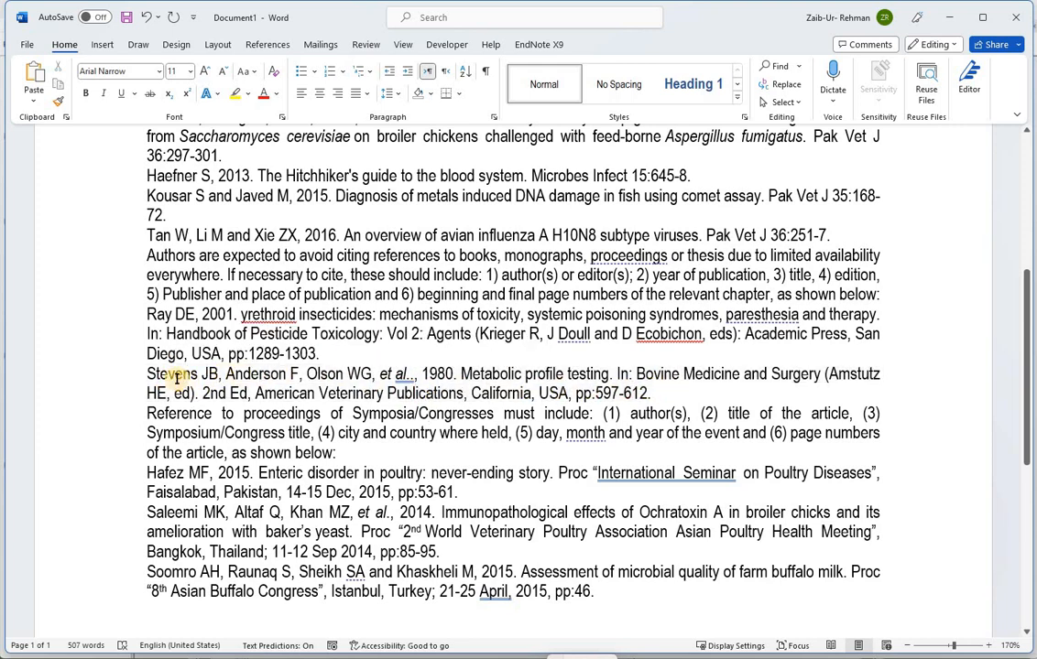
drag(151, 374, 610, 373)
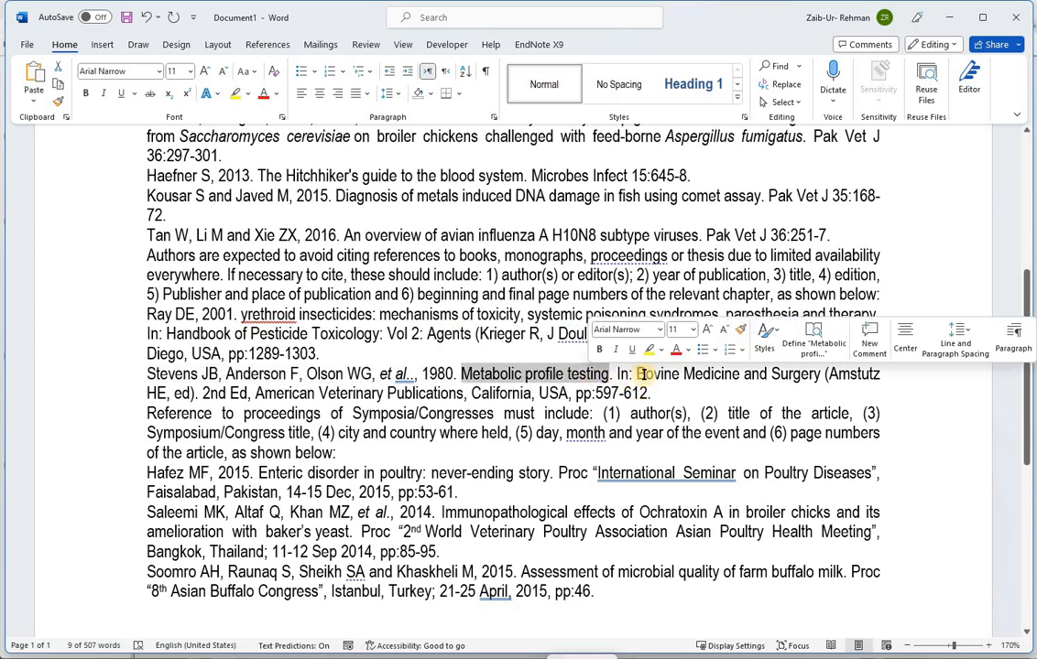
click(795, 378)
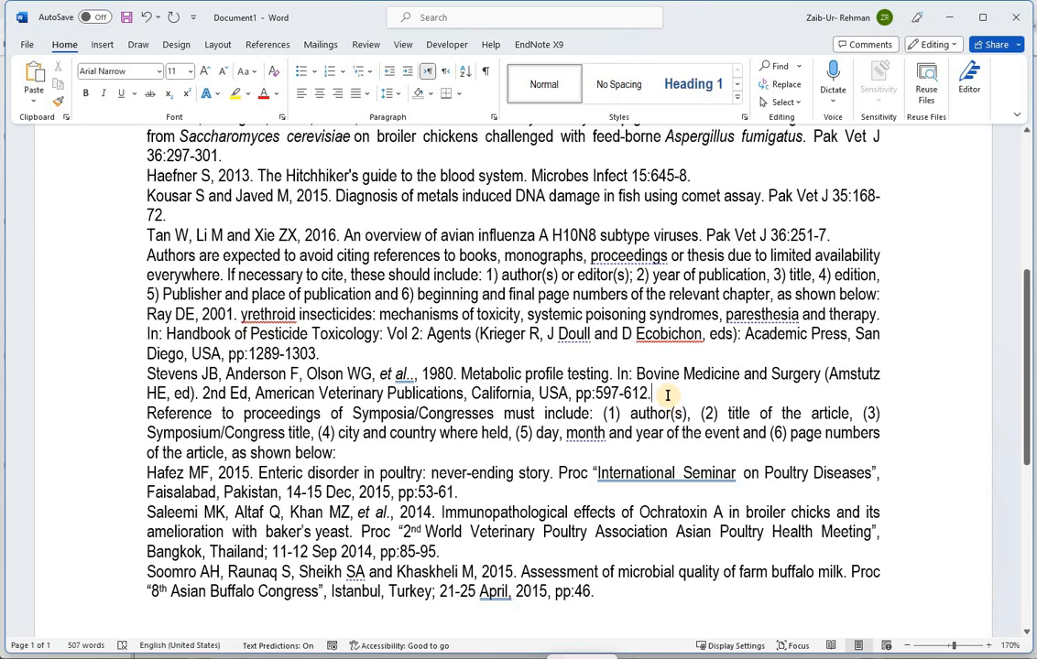
drag(655, 395, 470, 384)
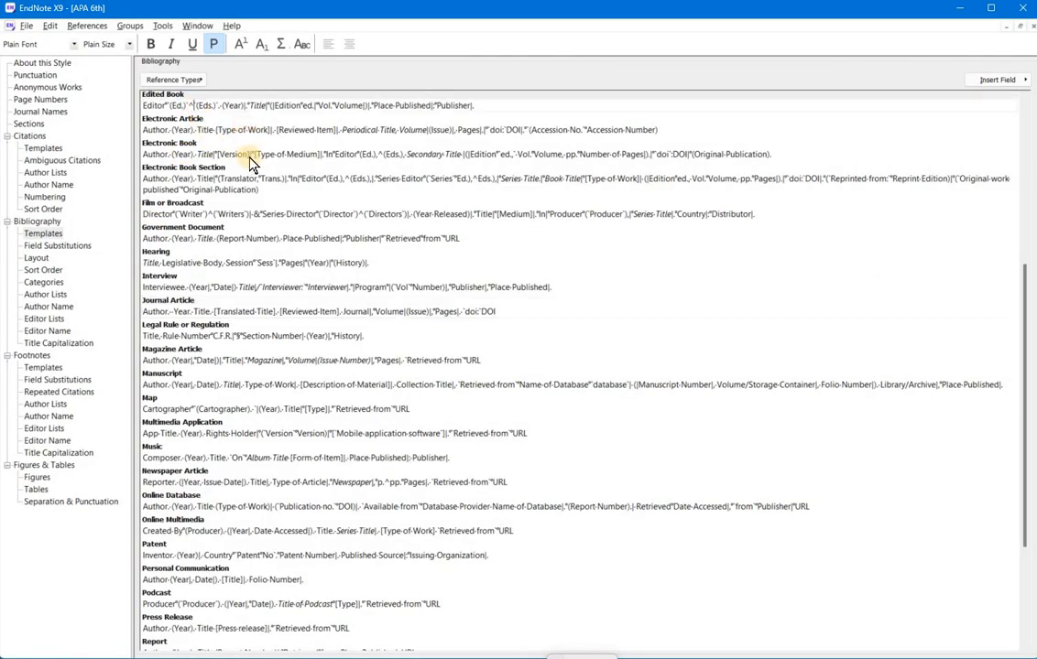
In EndNote's Edited Book bibliography template, remove the parentheses around Year.
scroll(250, 164, up, 3)
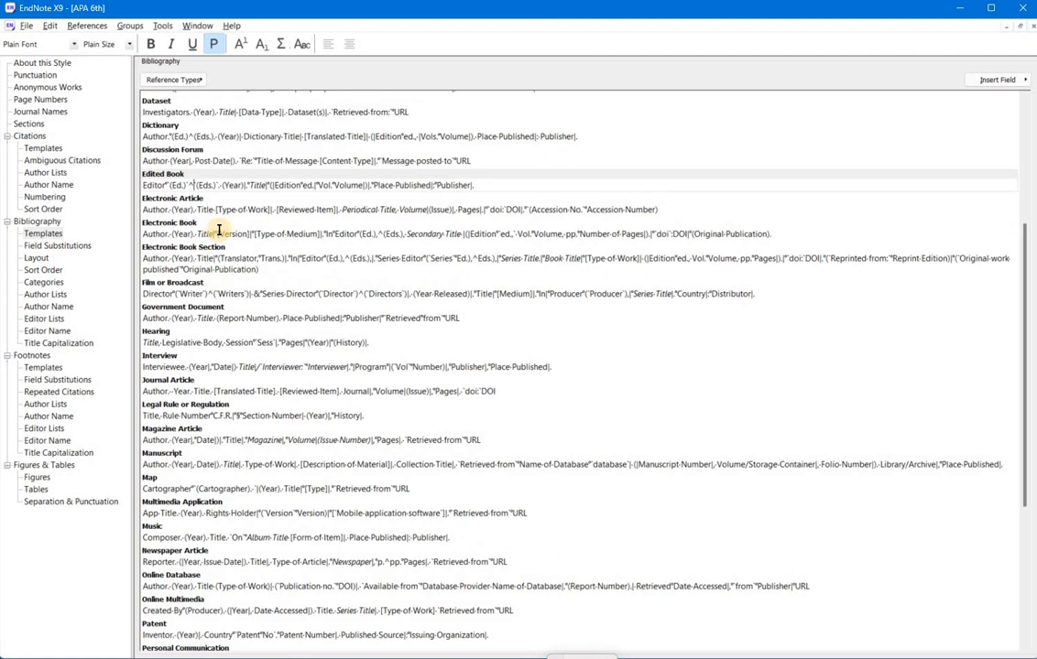
scroll(234, 240, up, 5)
scroll(259, 283, up, 8)
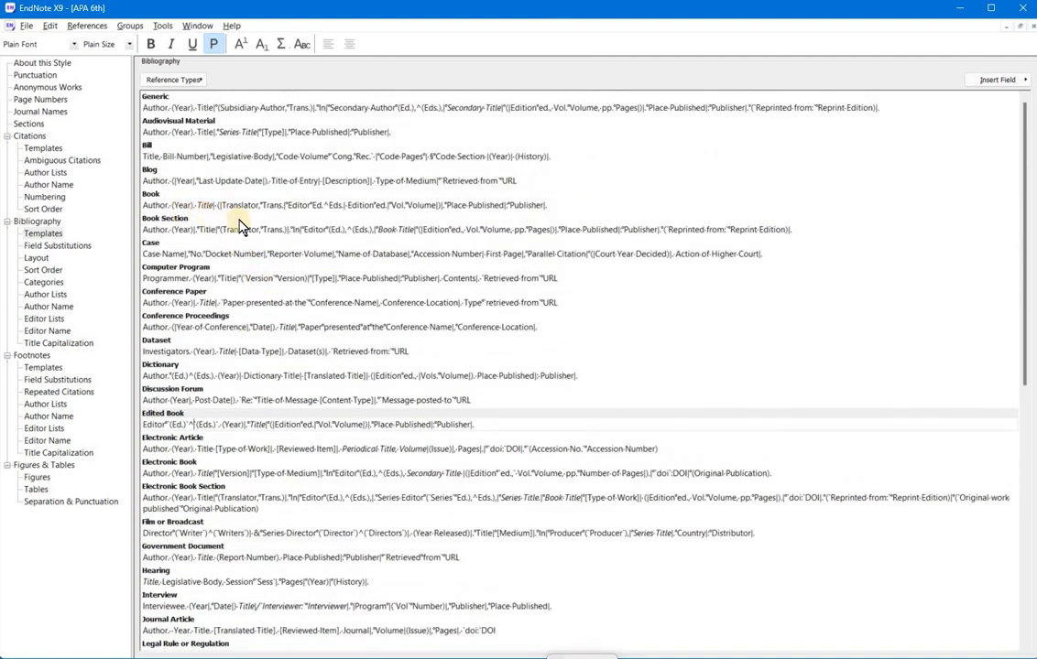
click(214, 426)
key(BackSpace)
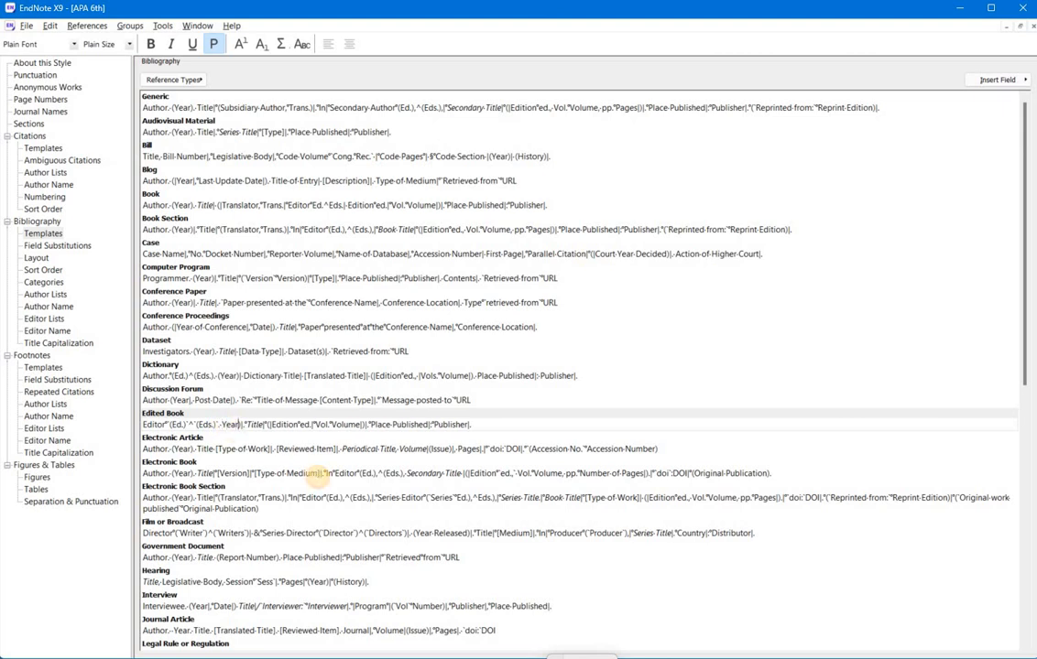
key(Delete)
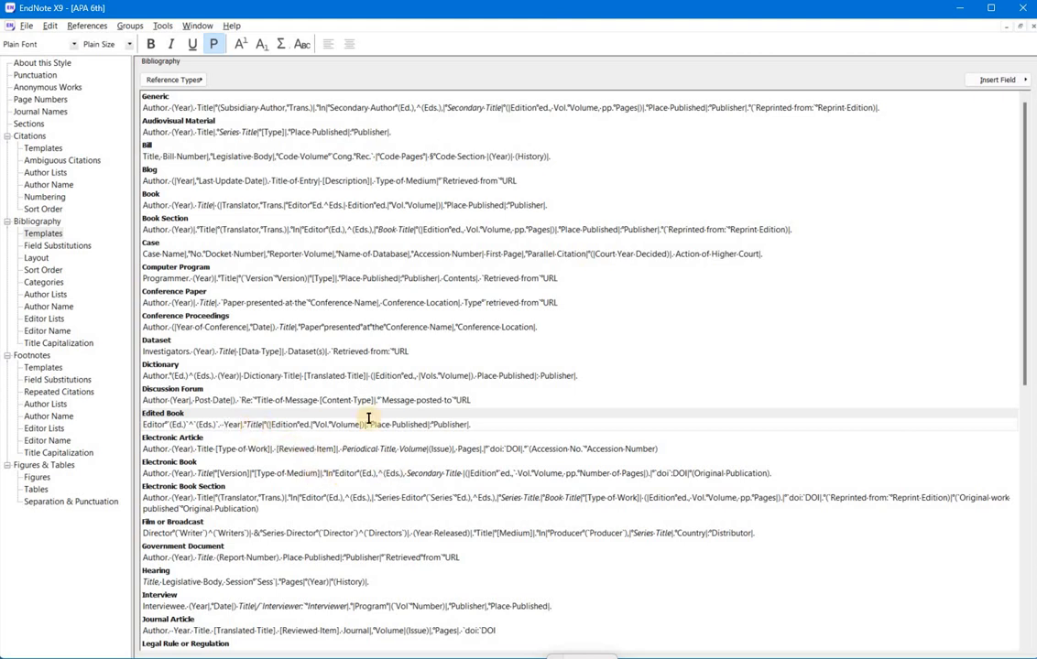
Check the book example in Word and remove the italics from Title in EndNote's Edited Book template.
key(alt+Tab)
key(alt+Tab)
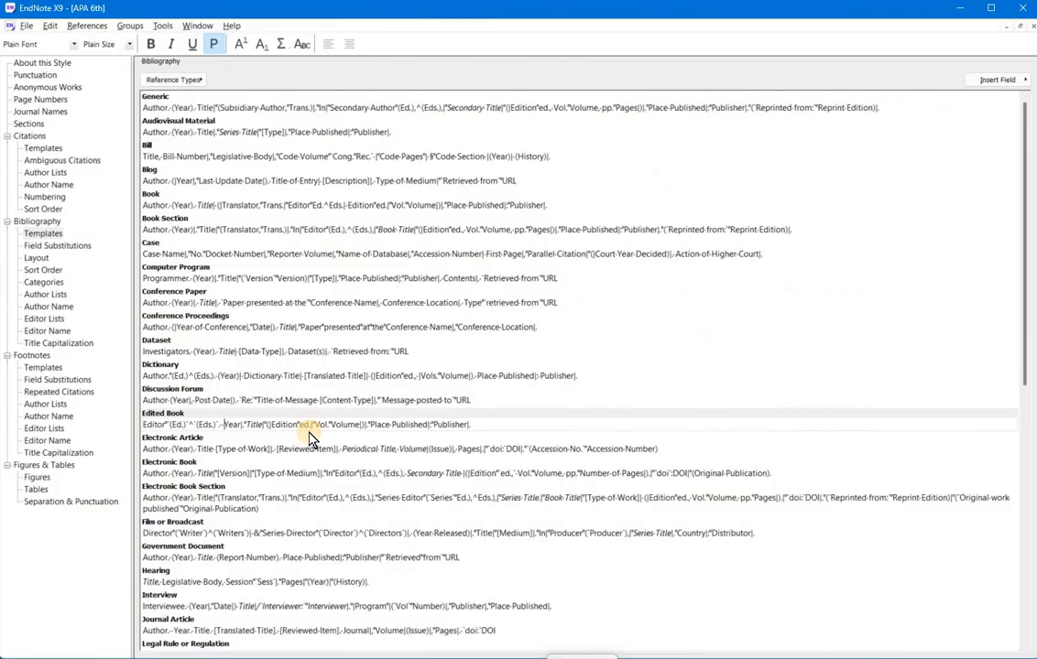
double_click(252, 424)
key(ctrl+i)
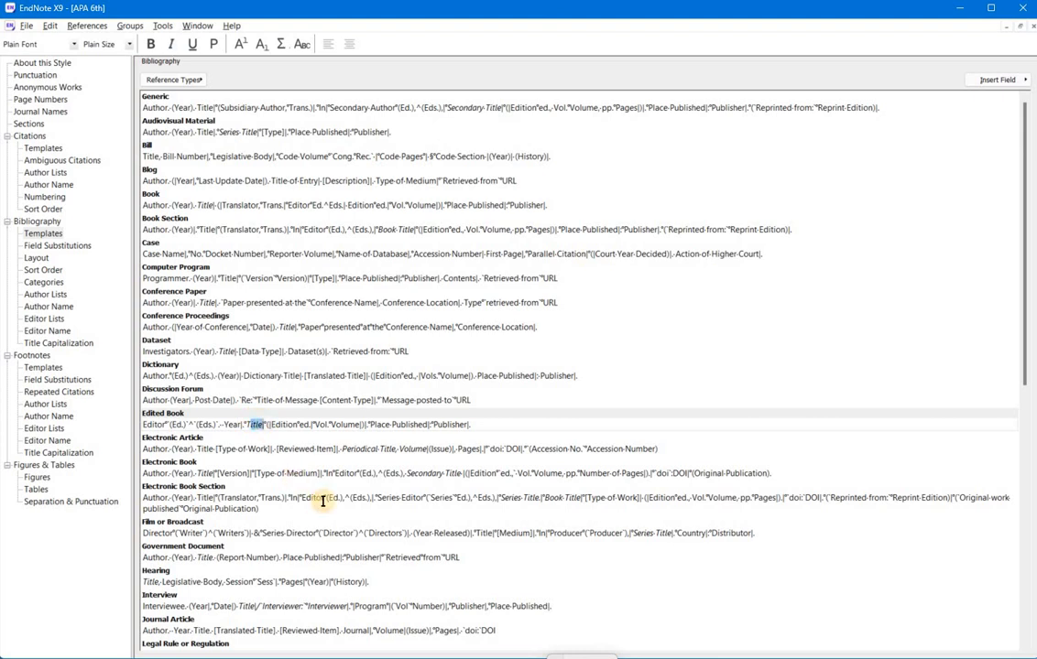
key(Left)
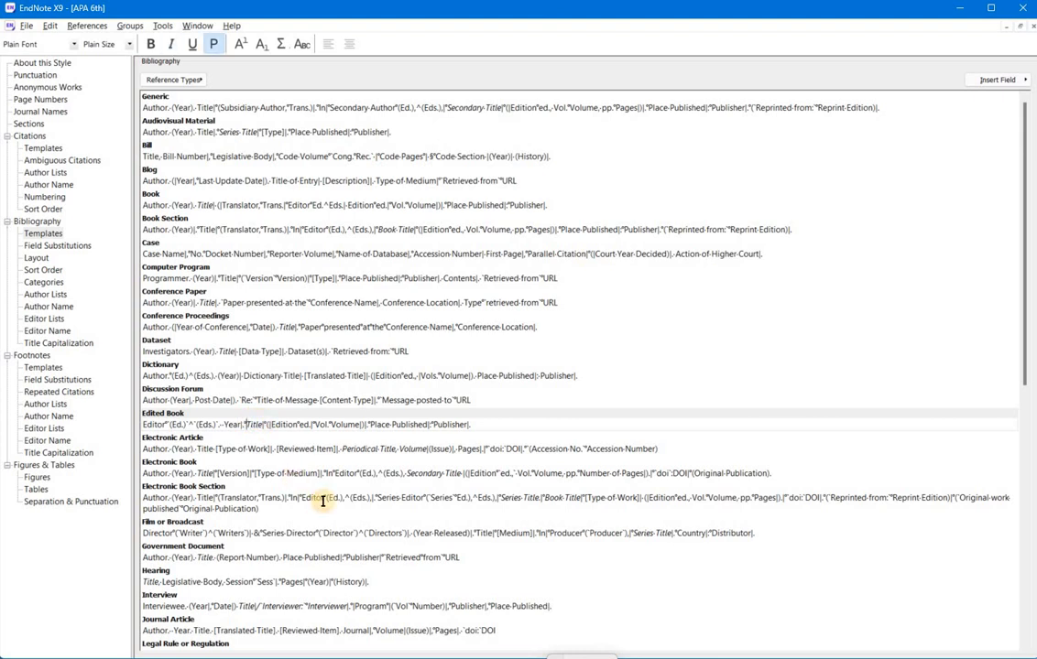
key(shift+Right)
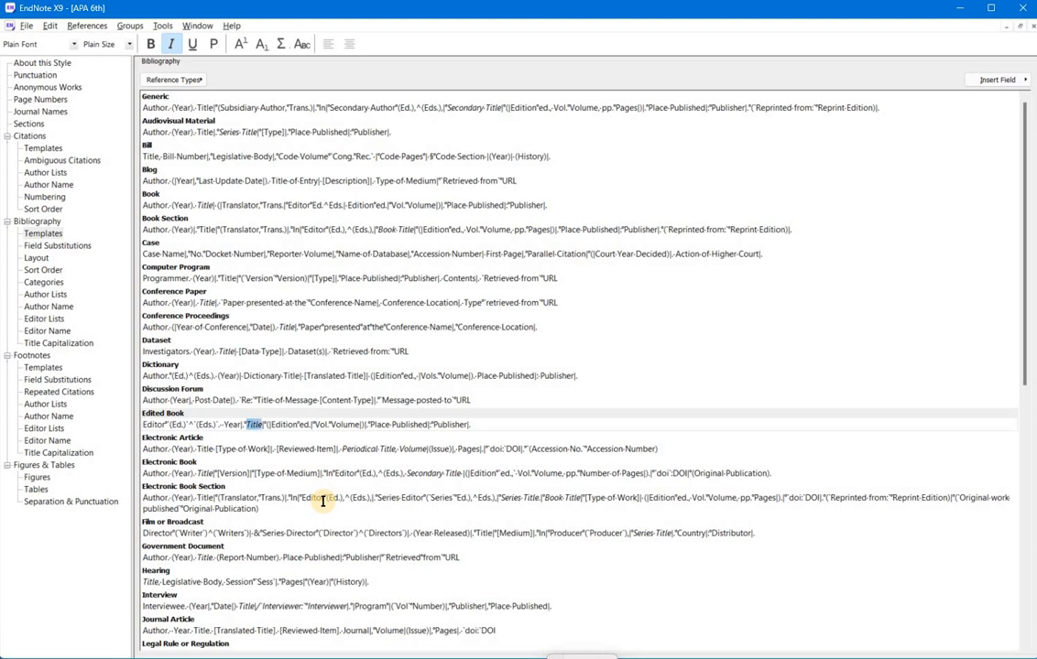
key(ctrl+i)
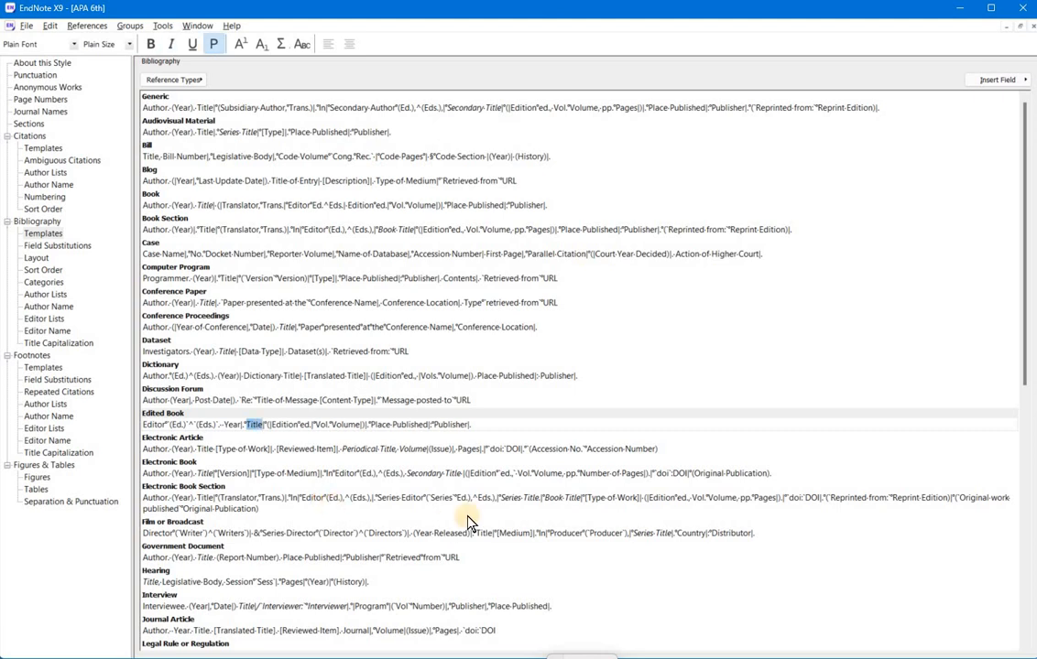
click(450, 427)
Compare EndNote's Edited Book template with the "Metabolic profile testing" book reference example in the Word guidelines.
key(alt+Tab)
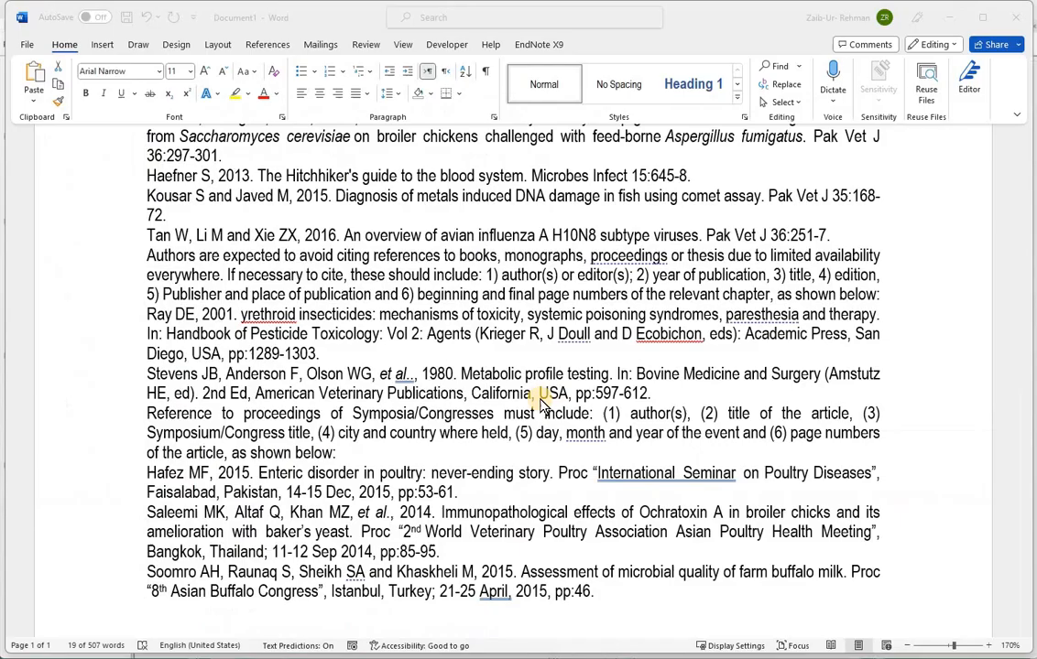
click(532, 379)
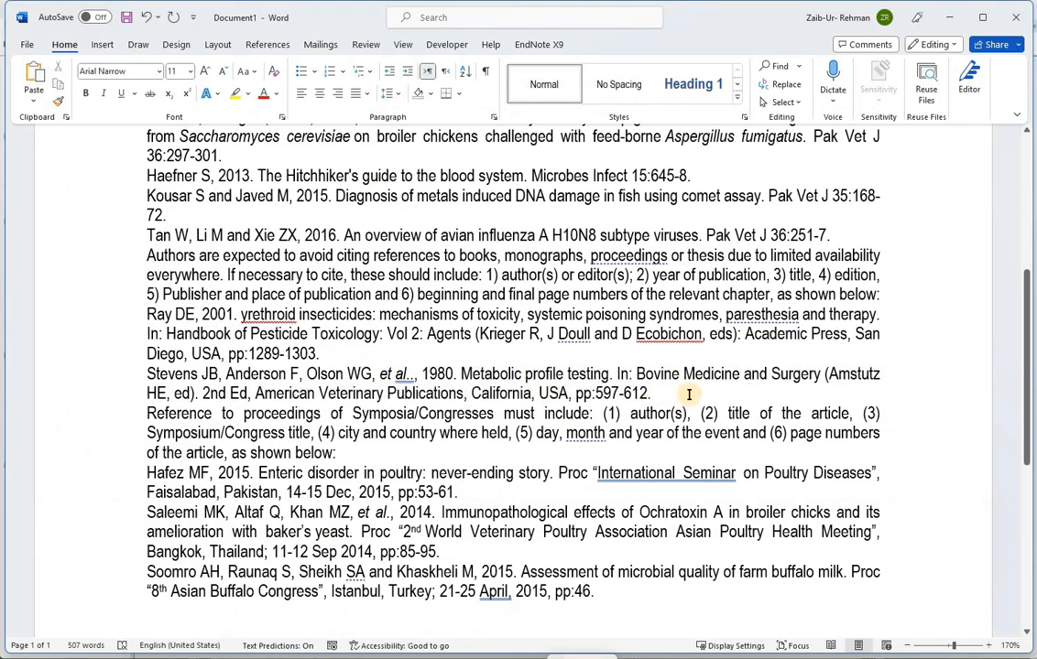
key(alt+Tab)
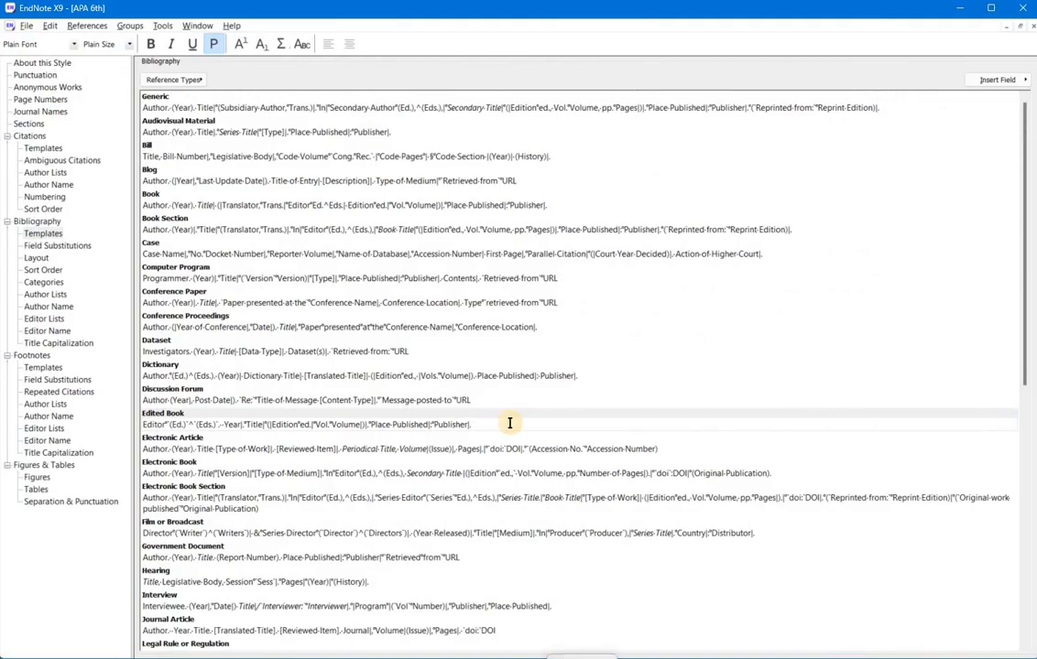
key(alt+Tab)
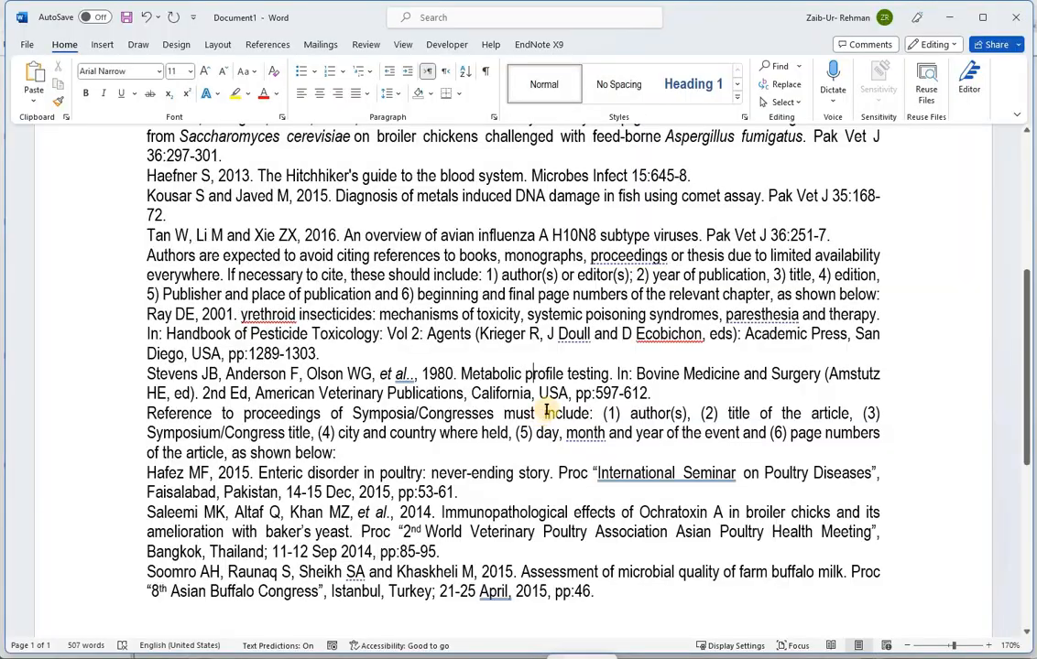
Check the page-range format of the "Metabolic profile testing" example in Word and add ", pp:Pages." after Publisher in EndNote's Book bibliography template.
key(alt+Tab)
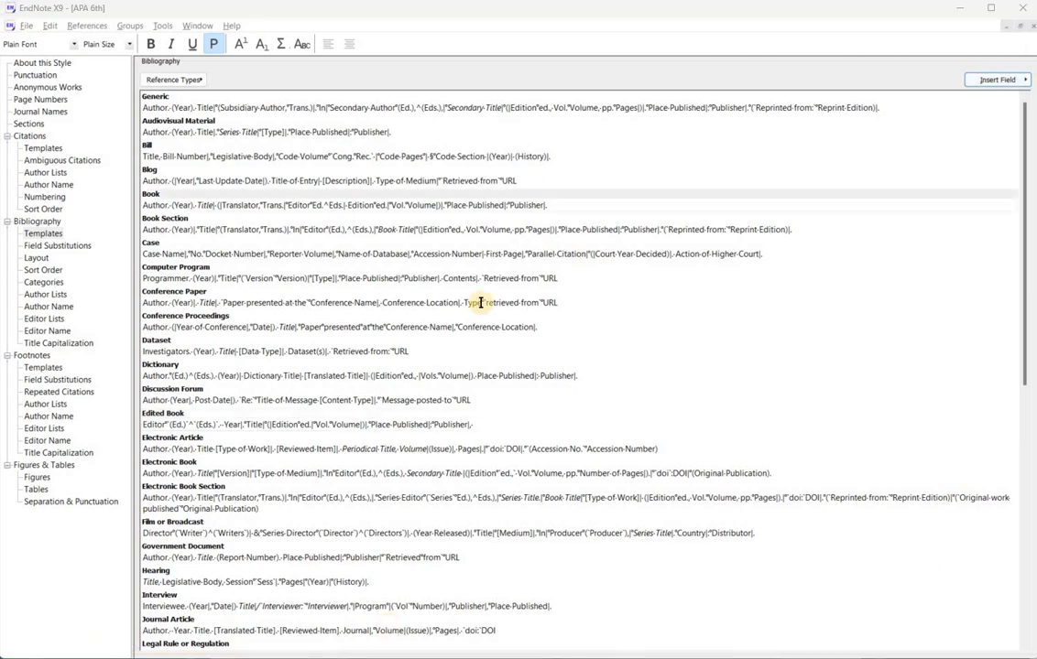
click(657, 351)
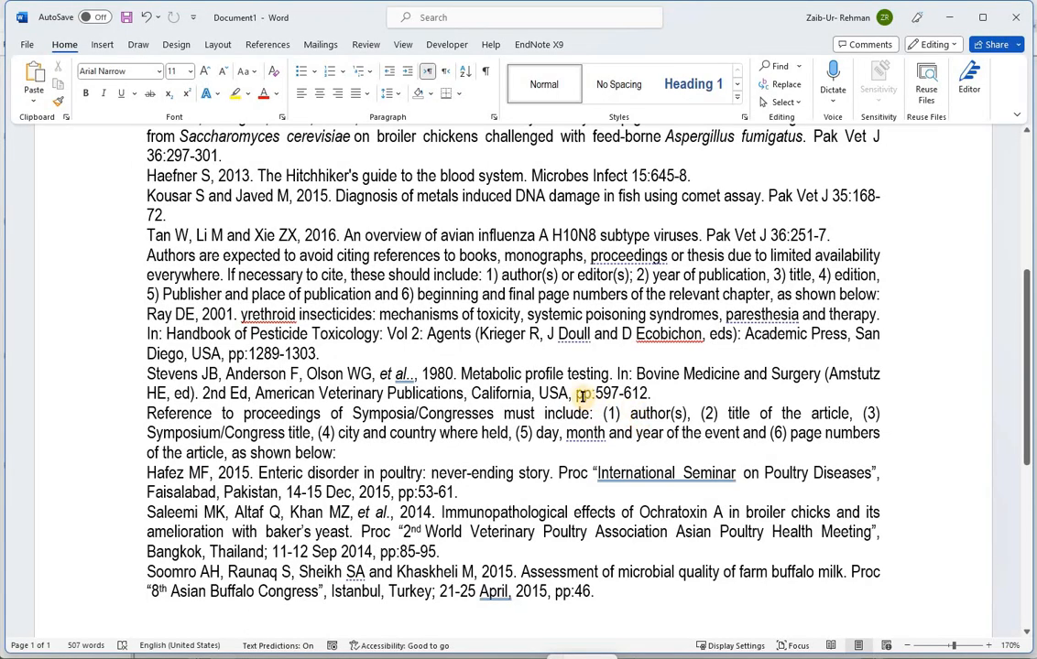
drag(577, 393, 655, 394)
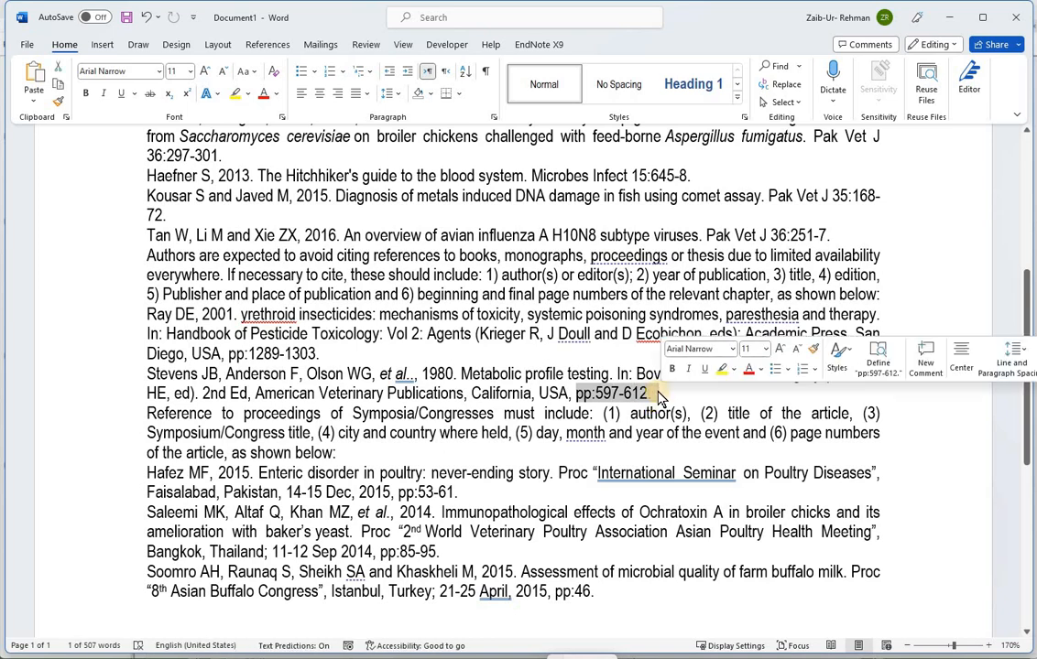
key(alt+Tab)
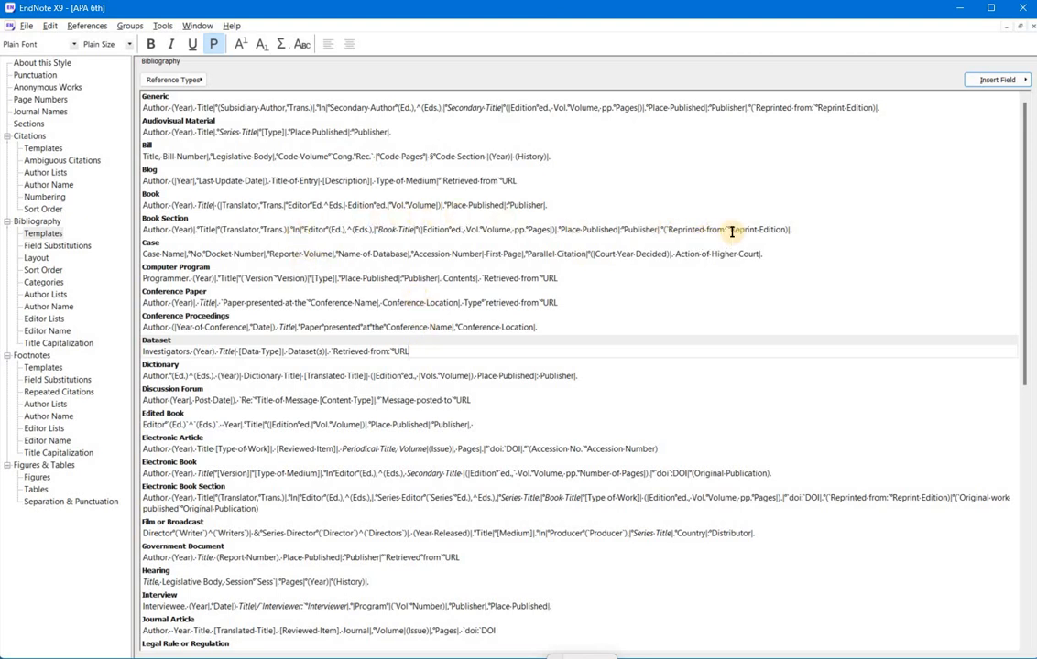
click(602, 214)
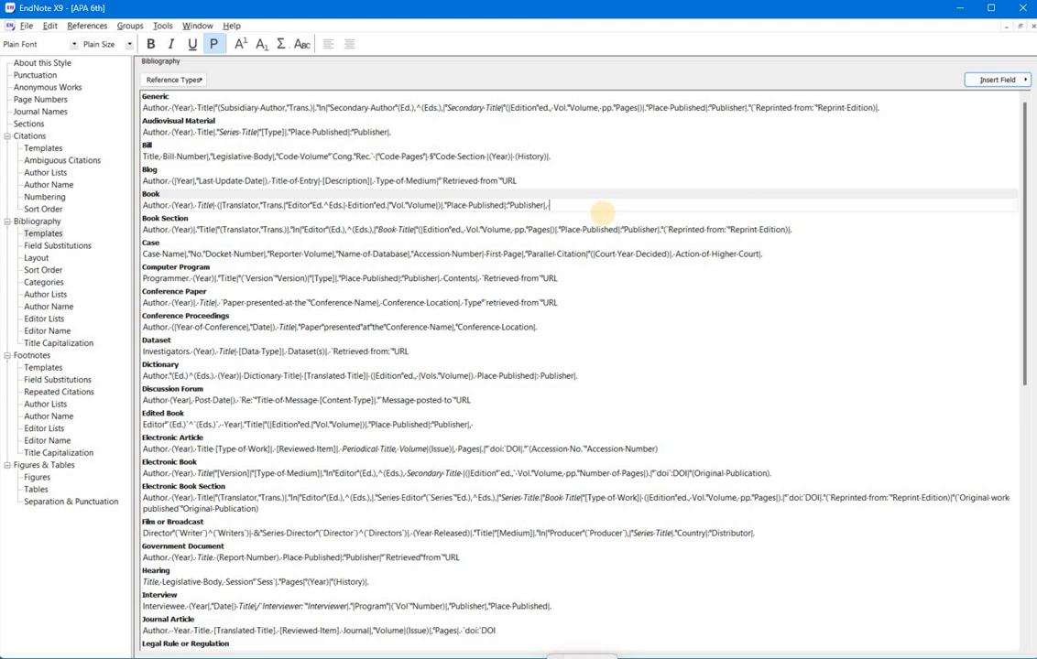
click(1027, 81)
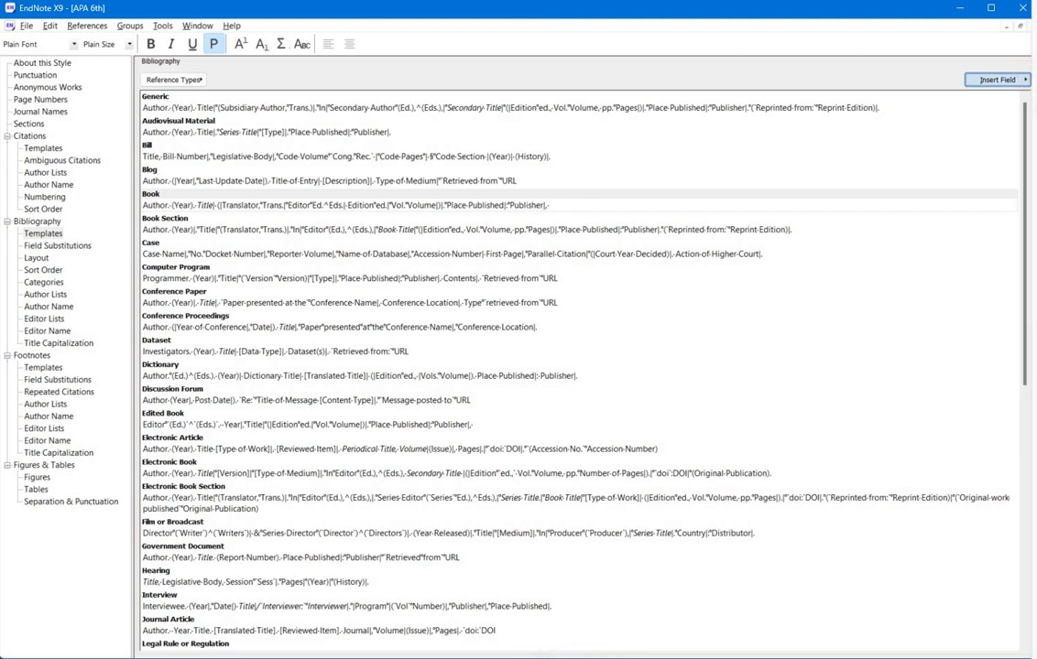
click(601, 213)
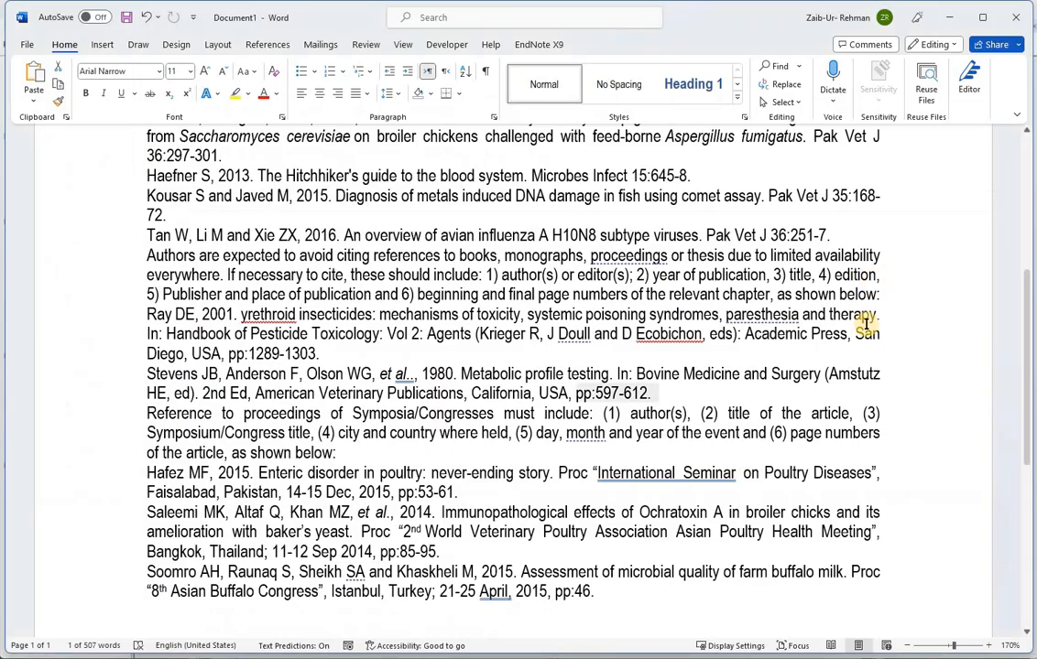
drag(652, 393, 577, 394)
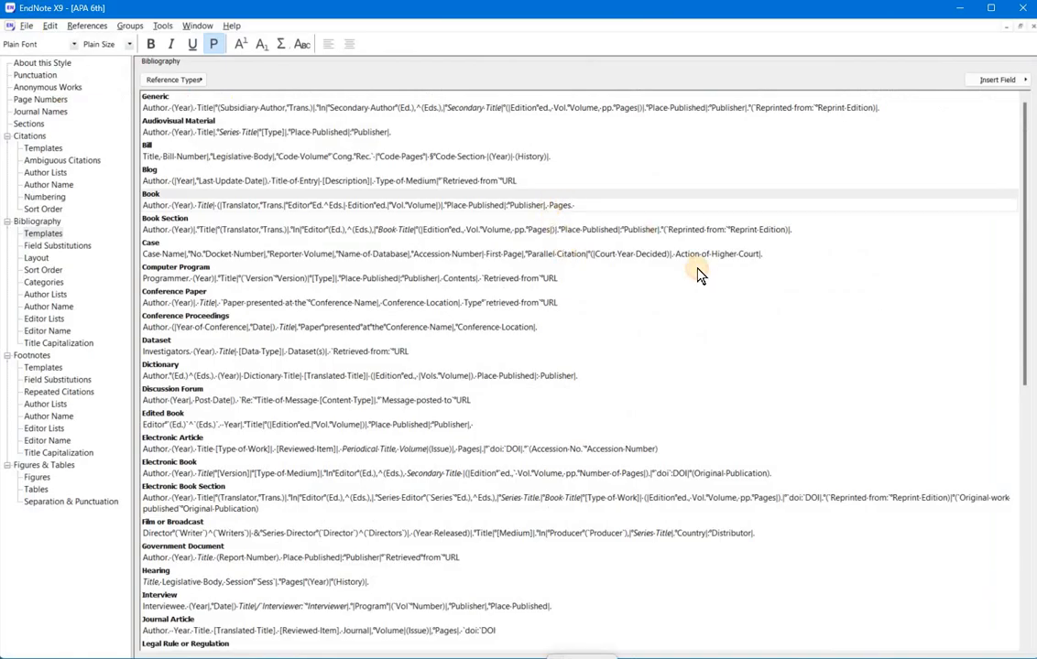
text(pp)
click(879, 344)
In EndNote's bibliography field substitutions, disable the replacement used when the DOI field is empty.
key(alt+Tab)
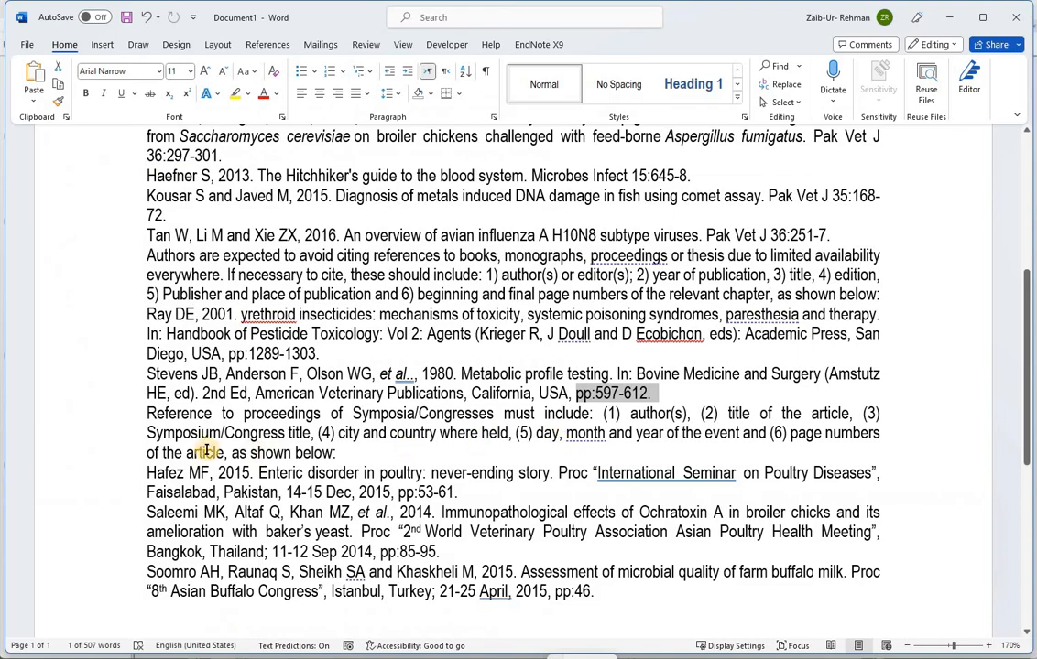
key(alt+Tab)
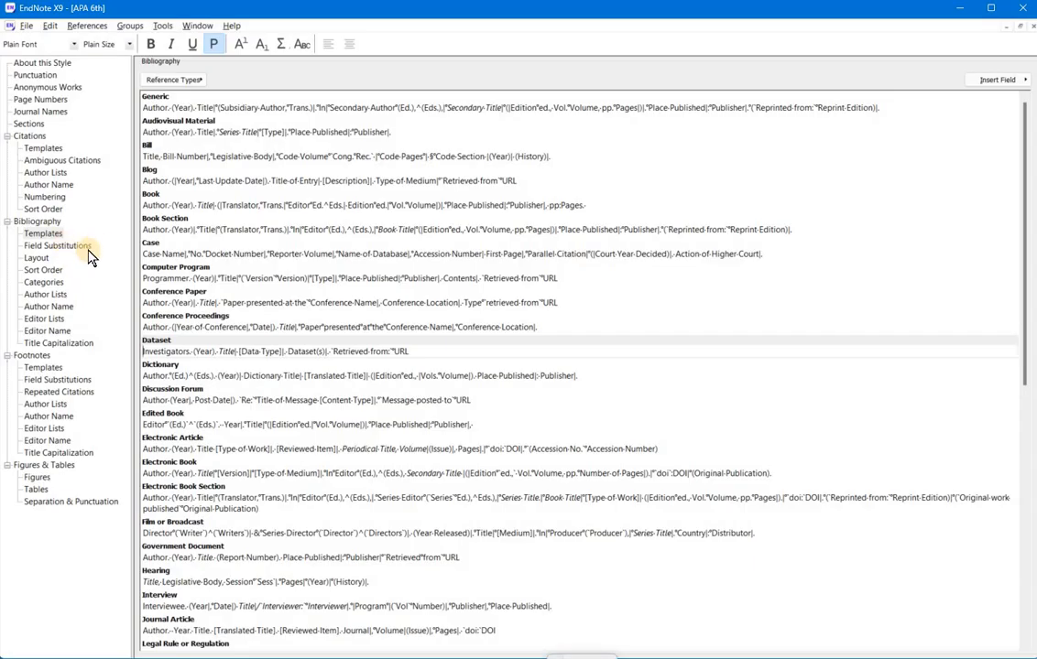
click(80, 247)
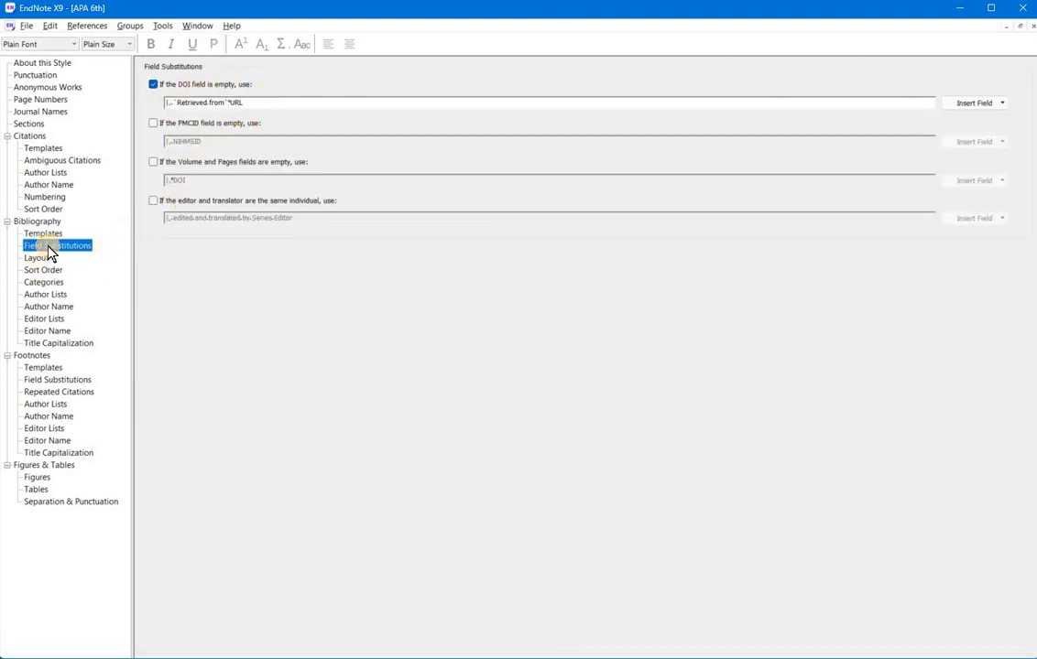
click(153, 85)
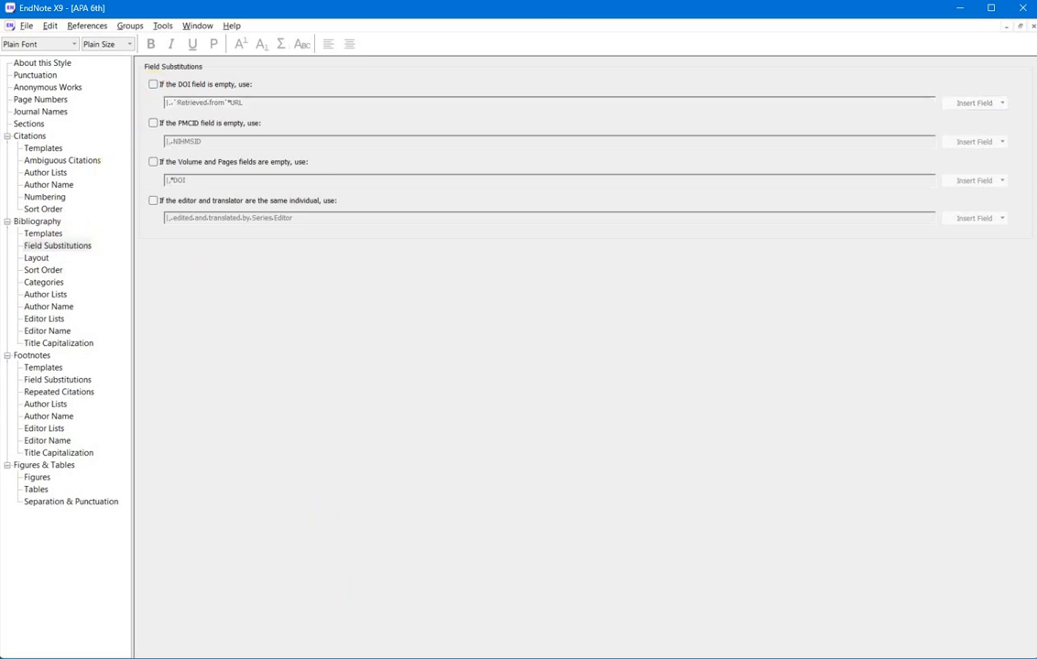
View the proceedings reference examples in Word, and review EndNote's bibliography Layout, Sort Order and Categories settings.
click(307, 658)
click(385, 656)
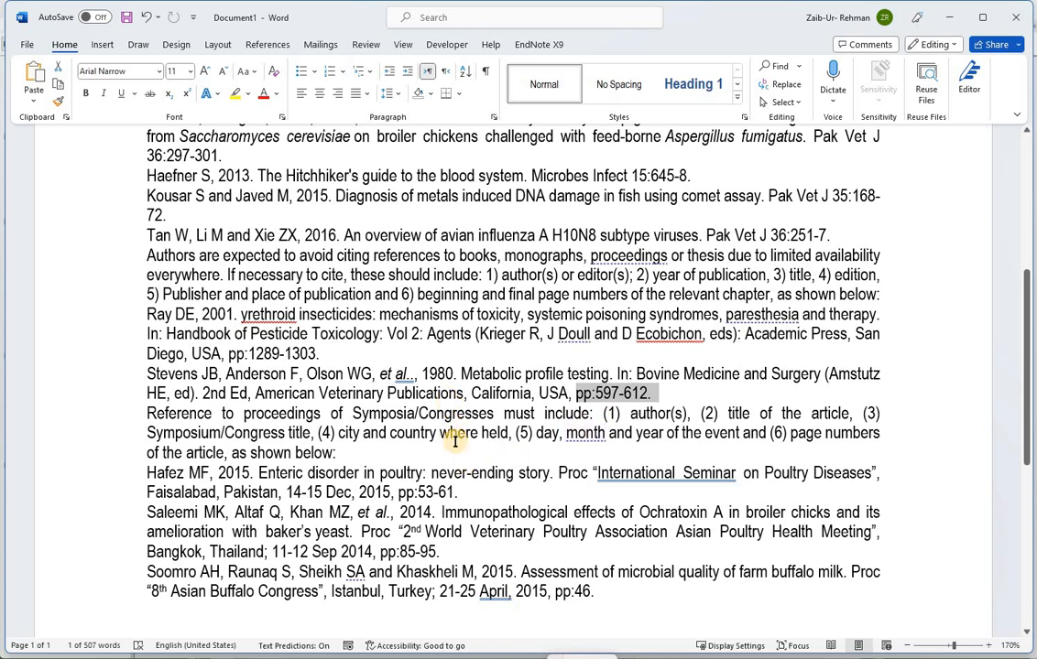
scroll(455, 441, down, 4)
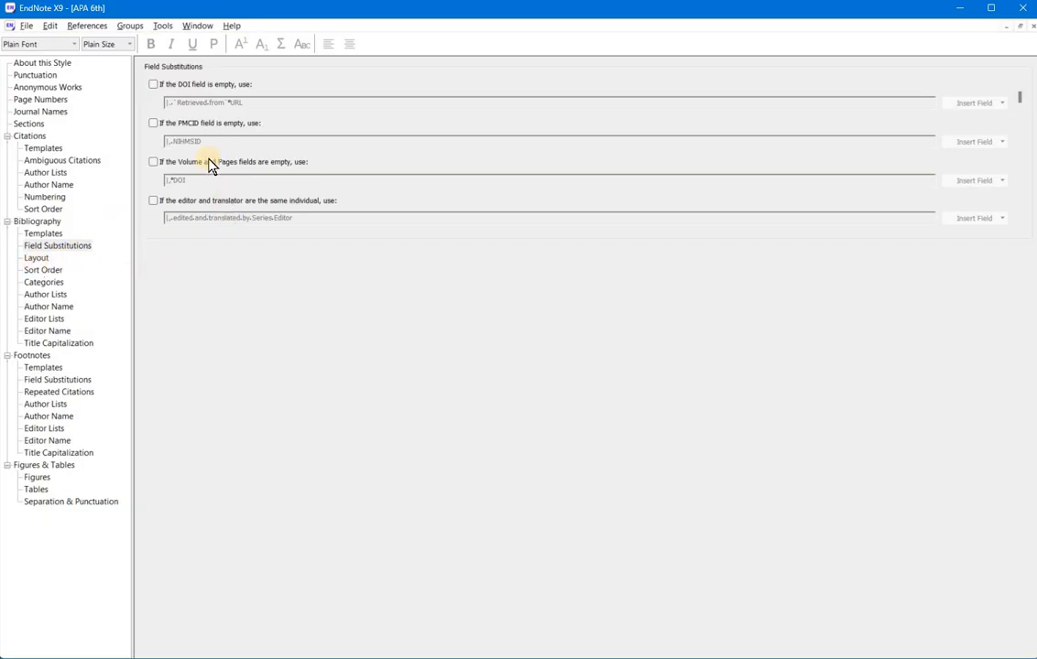
click(37, 258)
click(43, 270)
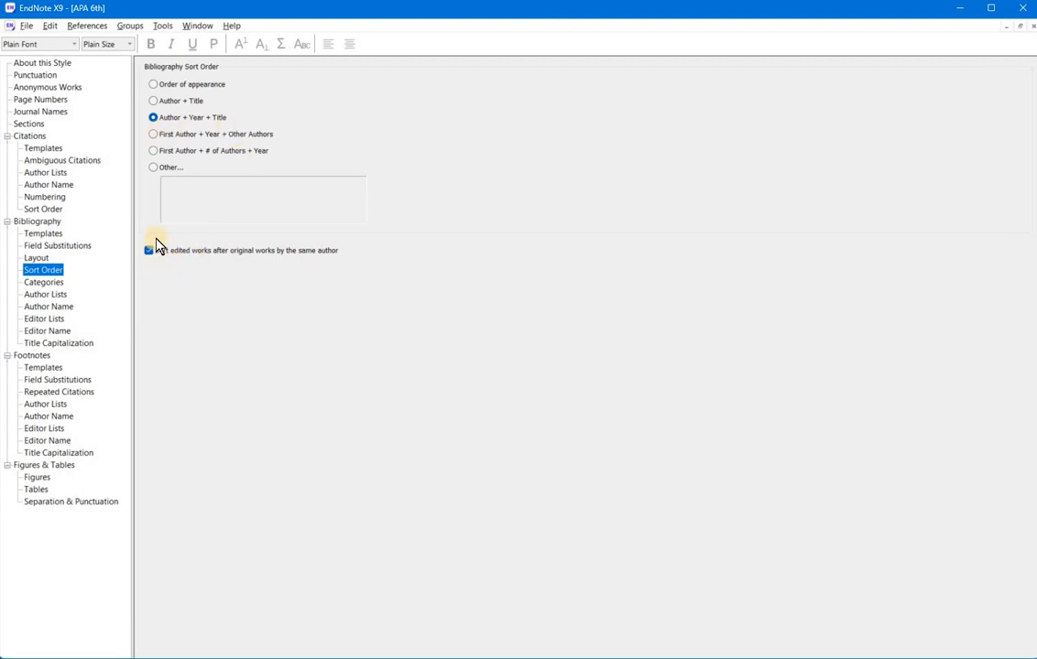
click(39, 283)
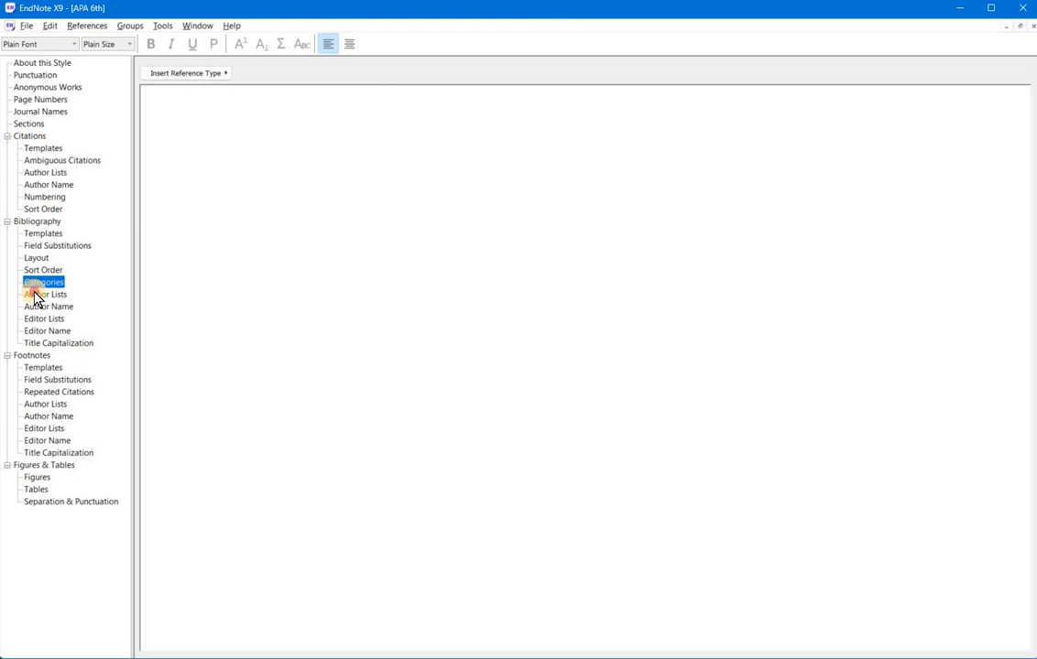
In the bibliography Author Lists, set both author separator rows to use "and" before the last author, keeping a comma between authors.
click(56, 294)
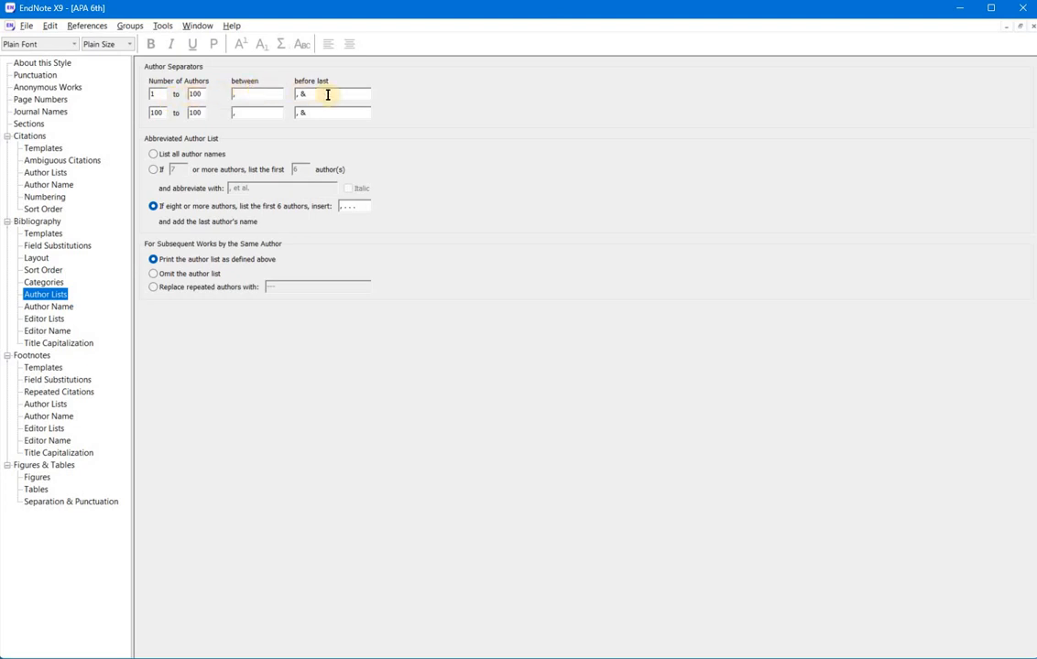
click(300, 94)
key(BackSpace)
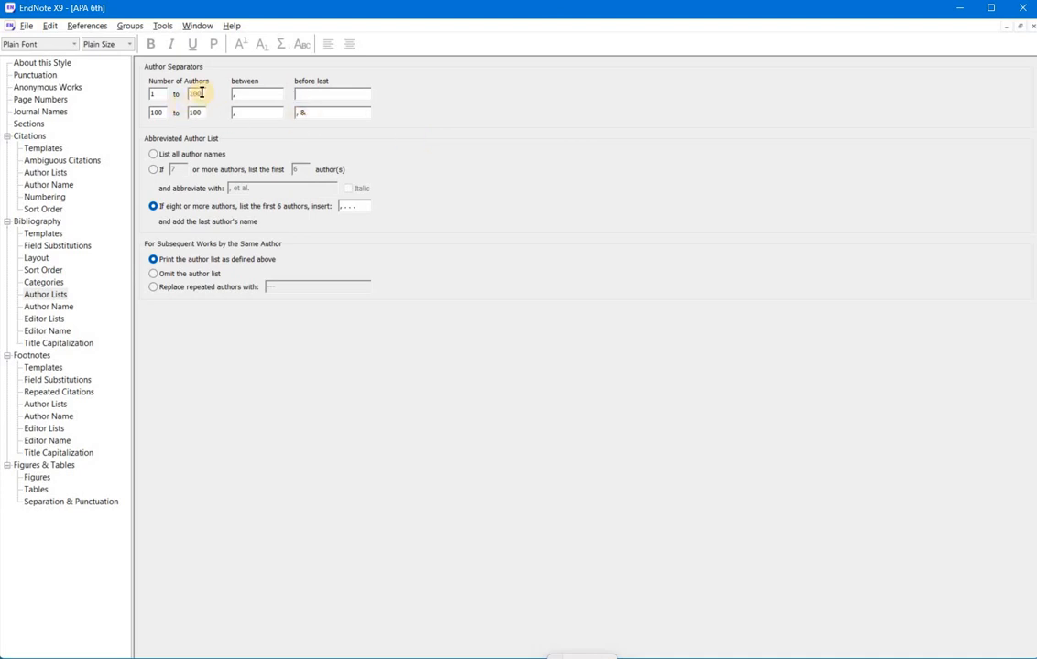
click(234, 94)
text(,)
click(305, 94)
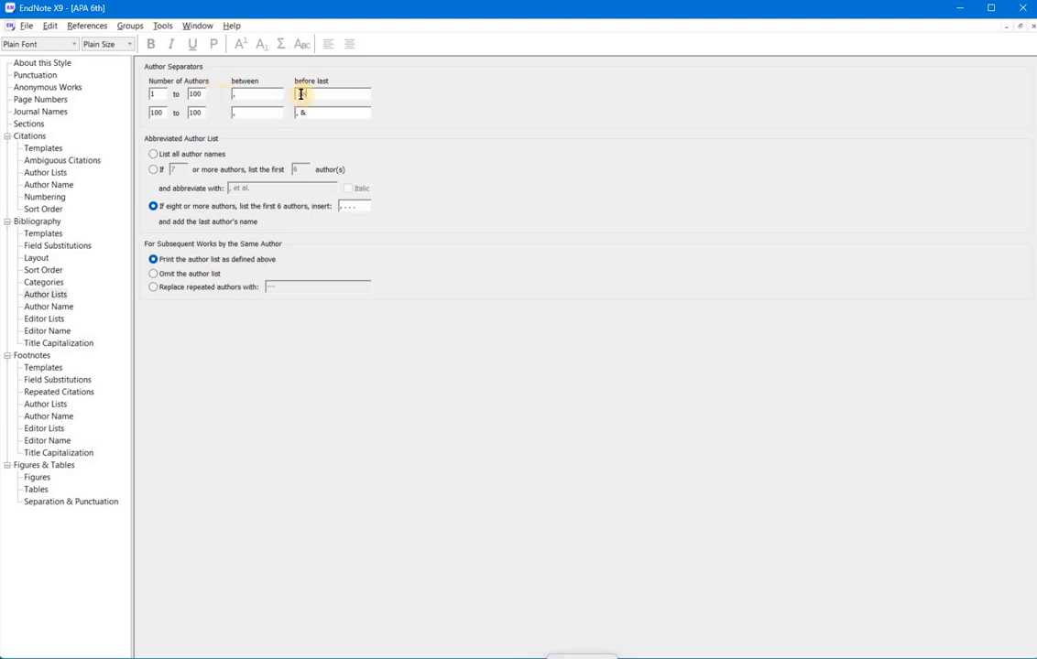
text(and)
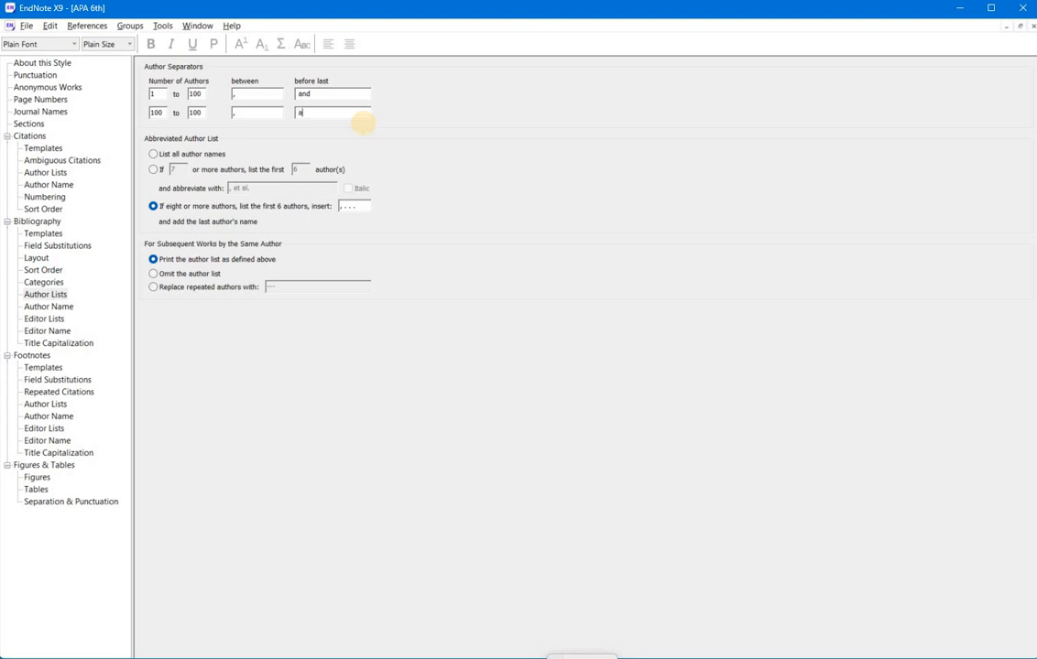
Check the three-author avian influenza example in Word and set EndNote's bibliography to list the first 3 authors when there are 4 or more.
key(alt+Tab)
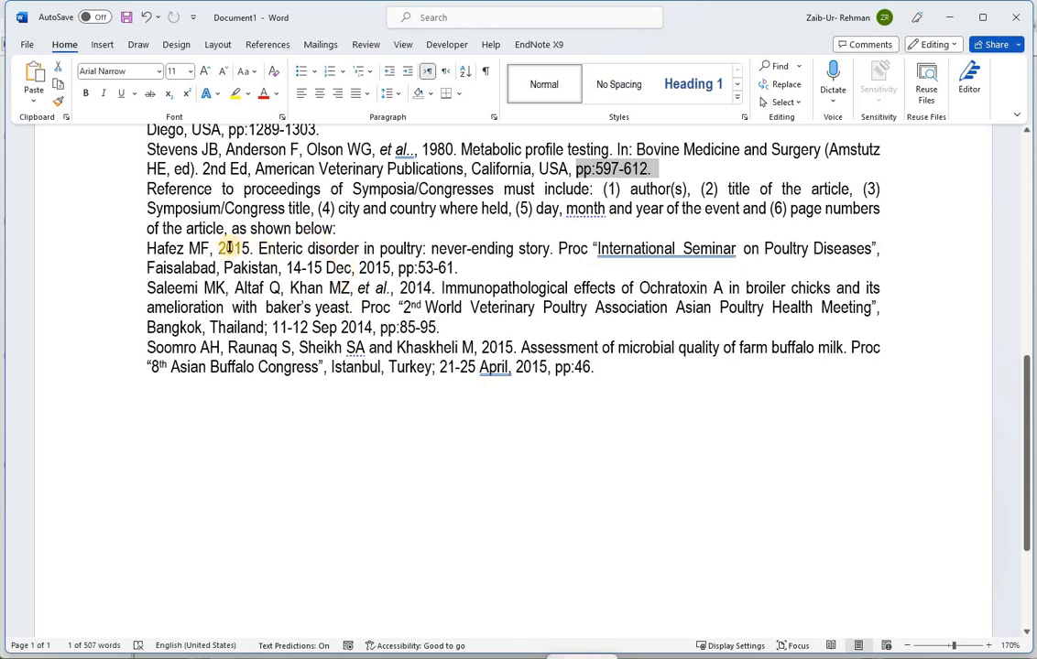
scroll(265, 330, up, 7)
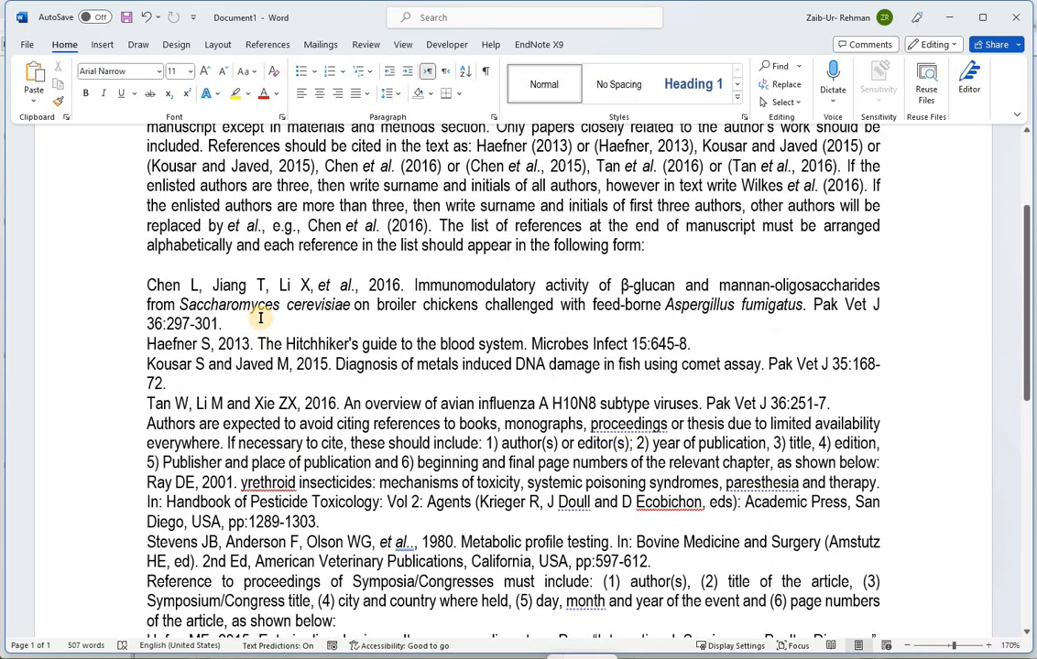
scroll(232, 253, down, 2)
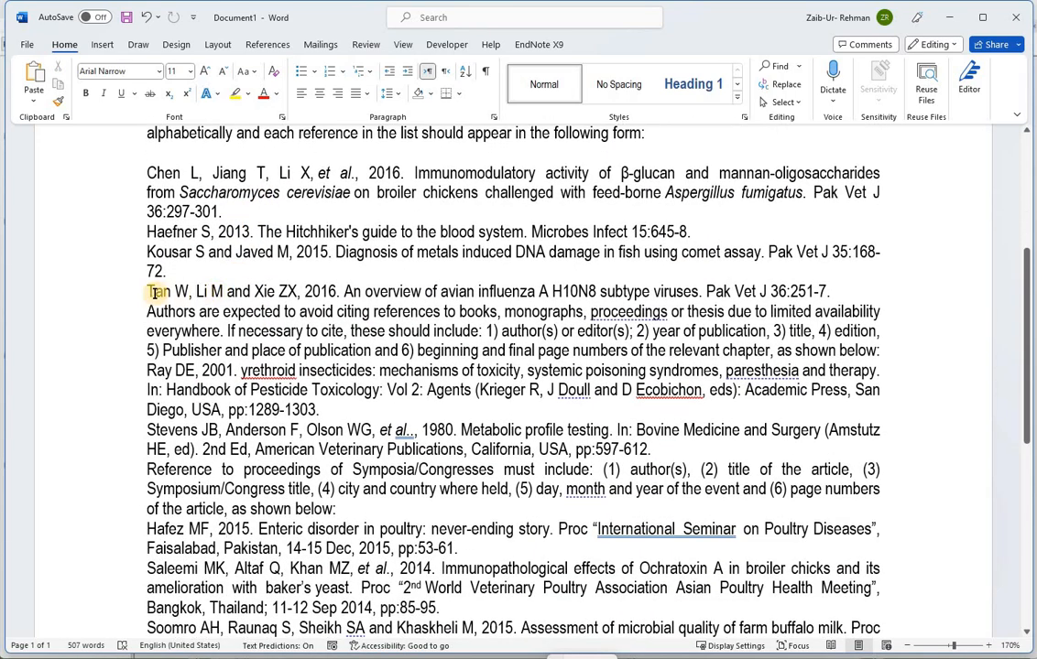
drag(152, 293, 329, 289)
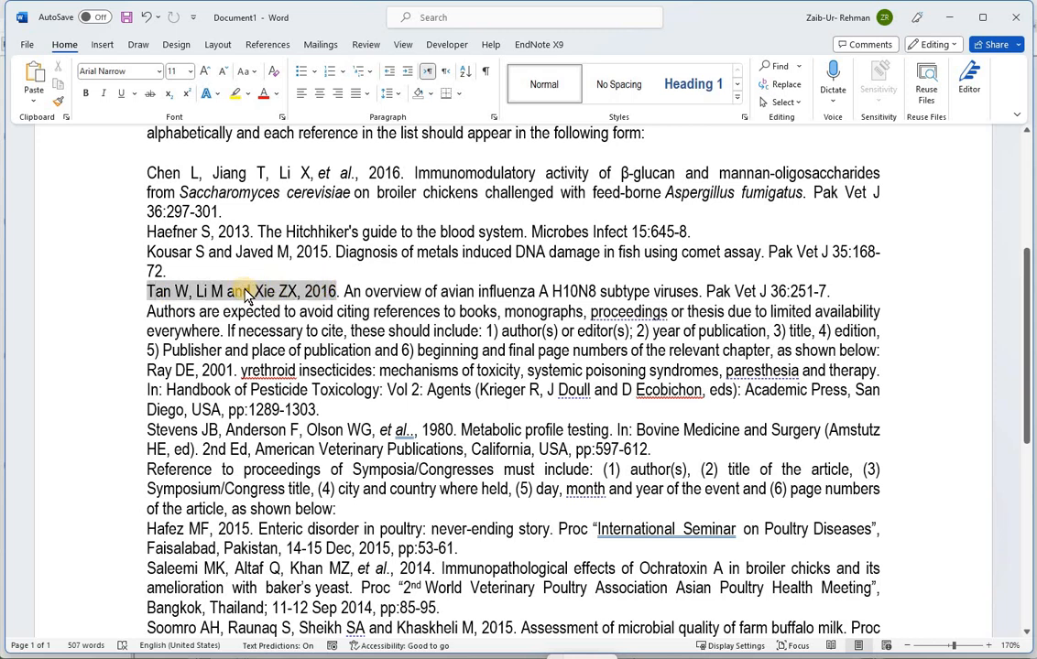
click(236, 288)
drag(235, 288, 271, 291)
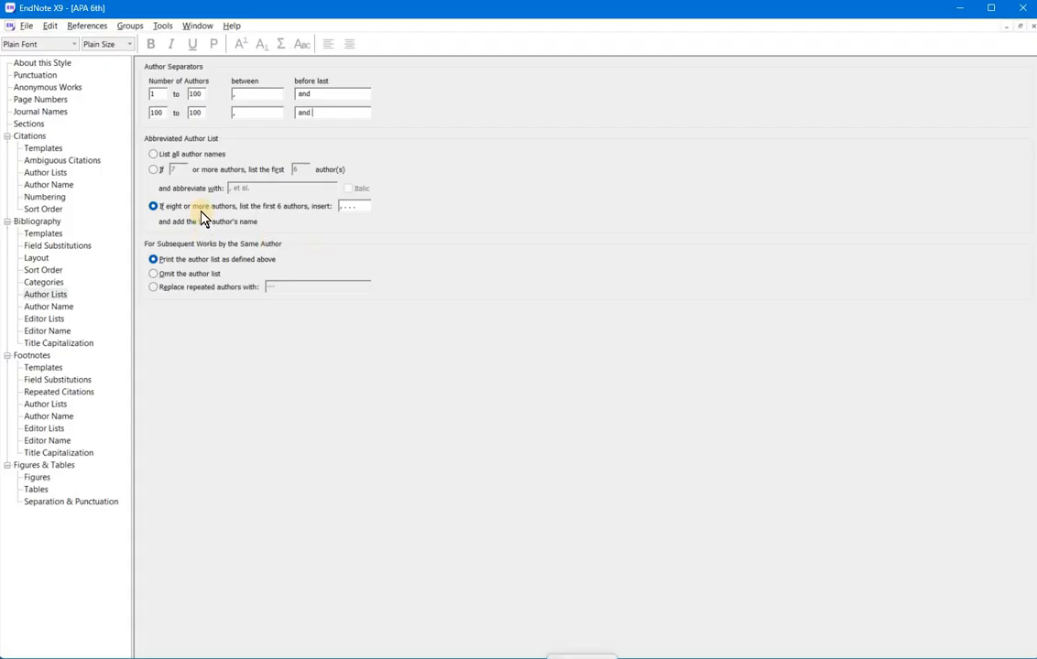
click(154, 155)
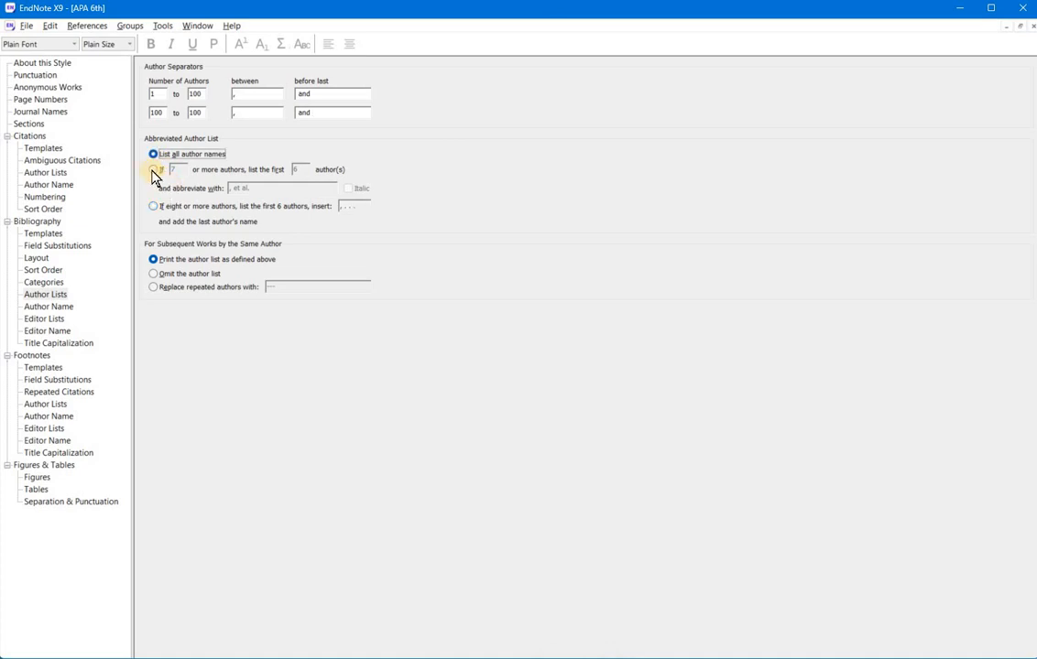
click(154, 170)
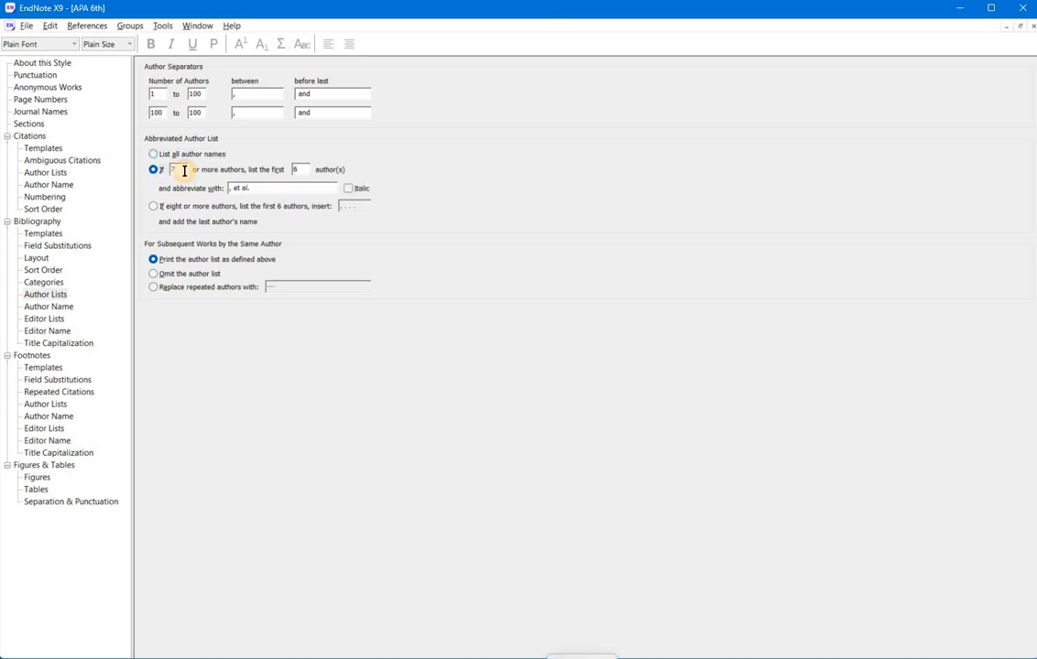
text(3)
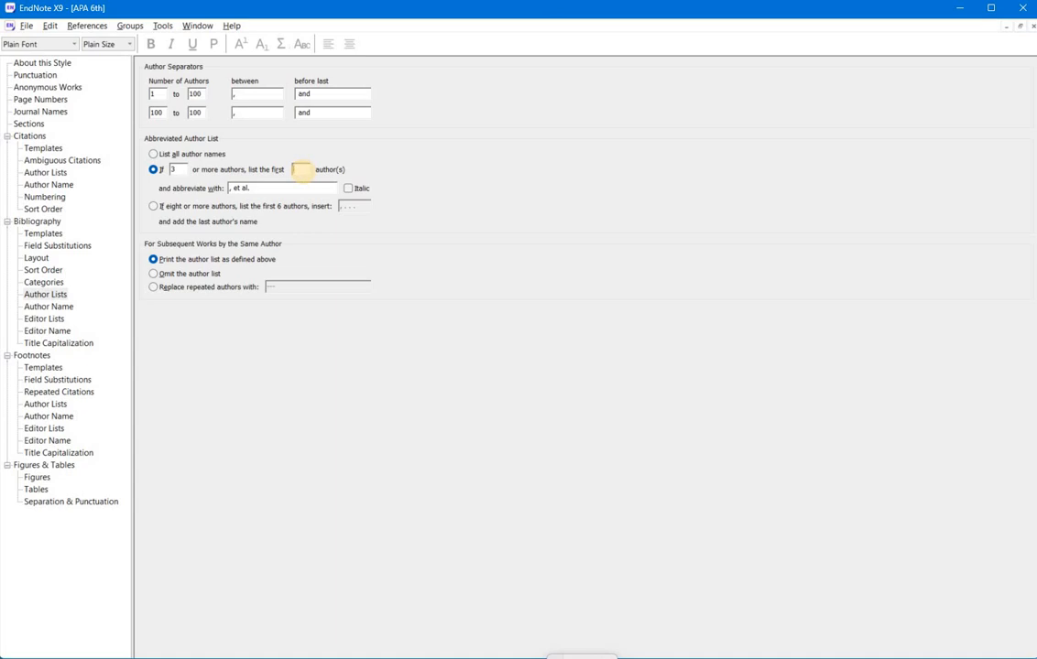
text(34)
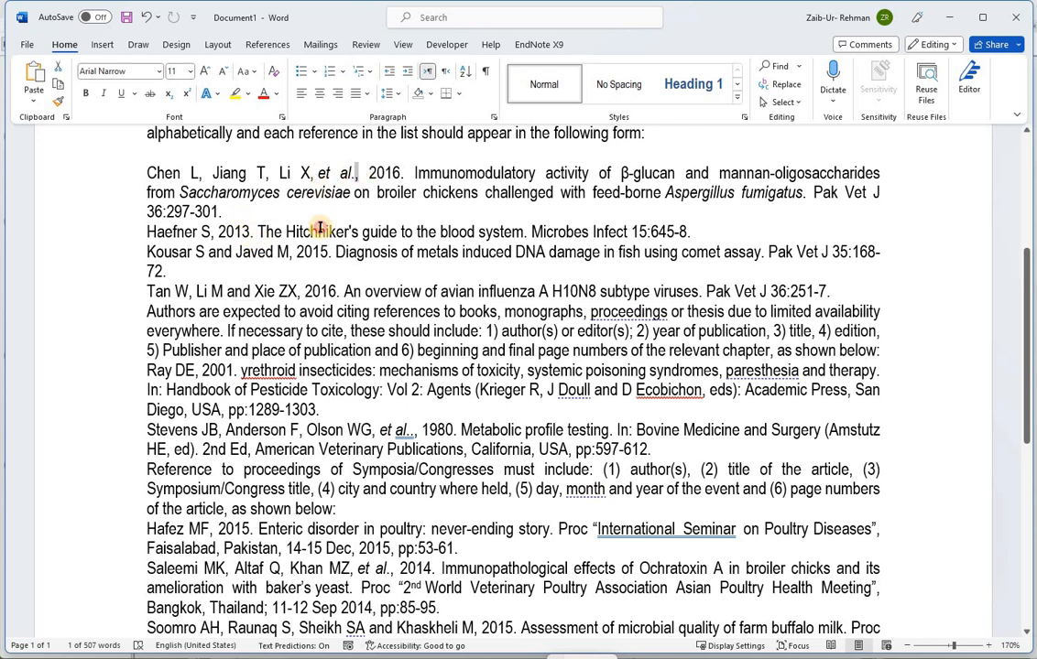
Check "et al.," in the Word example, then italicise the bibliography's ", et al." abbreviation in EndNote and add a comma after it.
drag(318, 174, 359, 174)
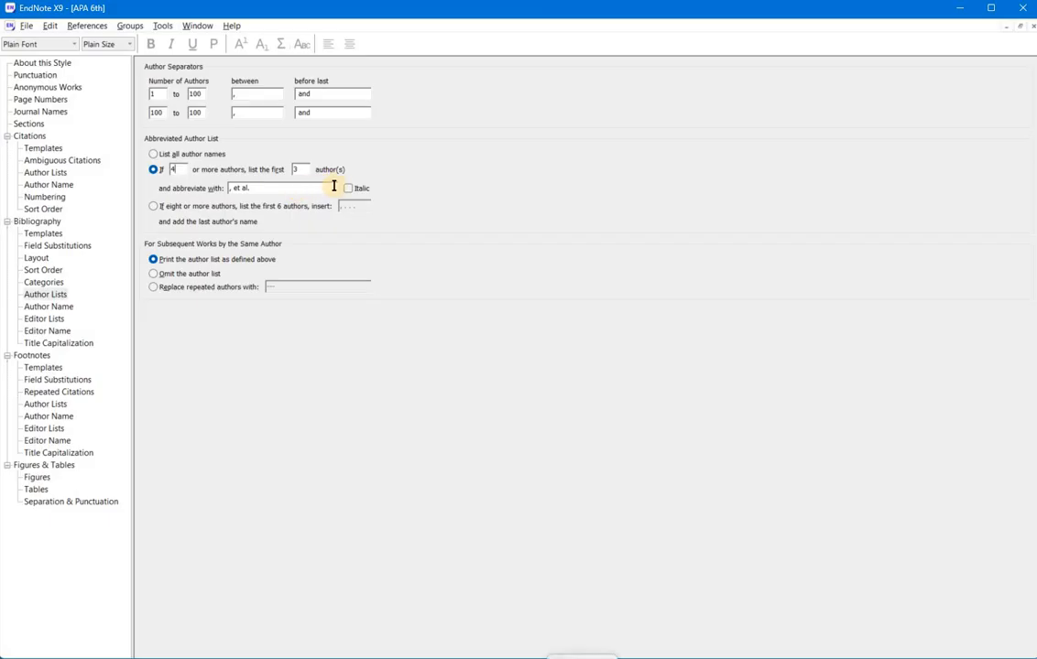
click(348, 187)
click(264, 189)
text(,)
In the bibliography Author Name settings, choose the surname-first format with a comma for both the first author and the other authors.
click(60, 306)
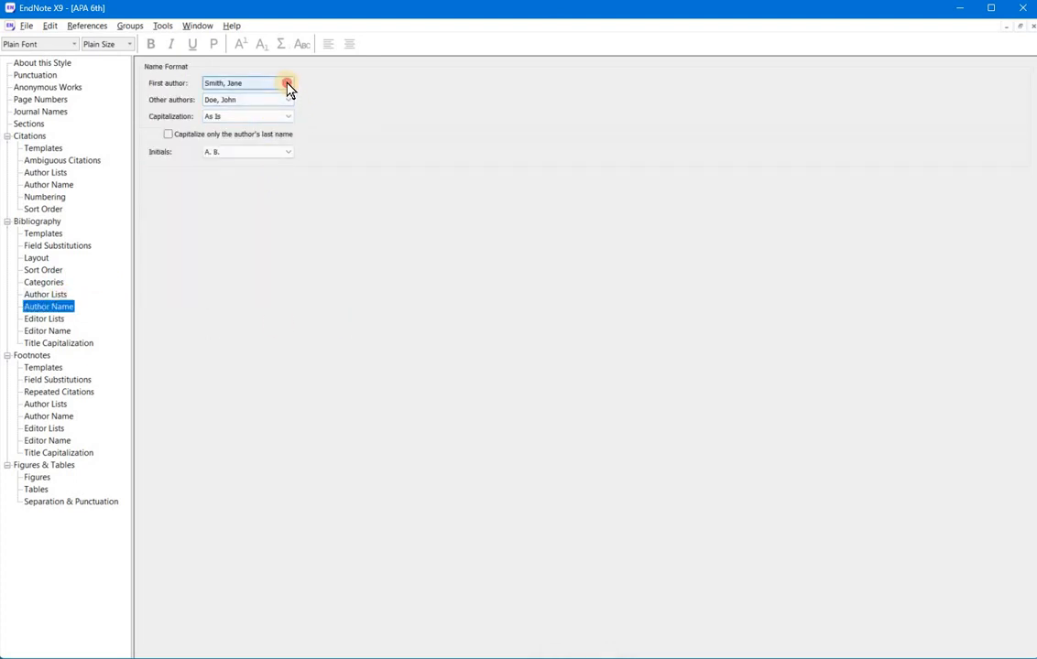
click(288, 89)
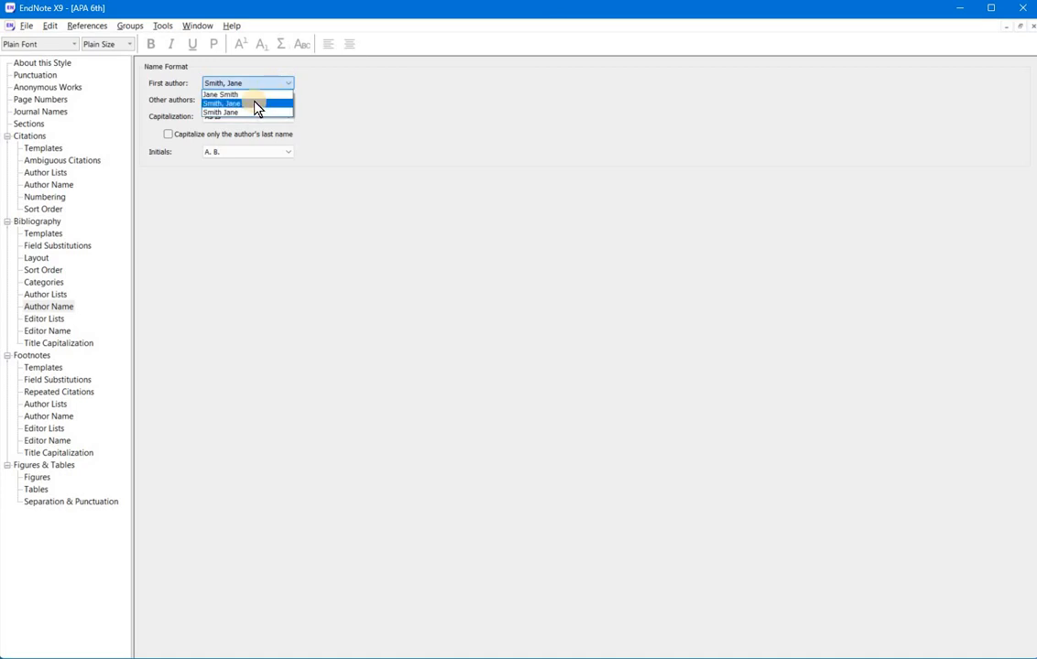
click(262, 104)
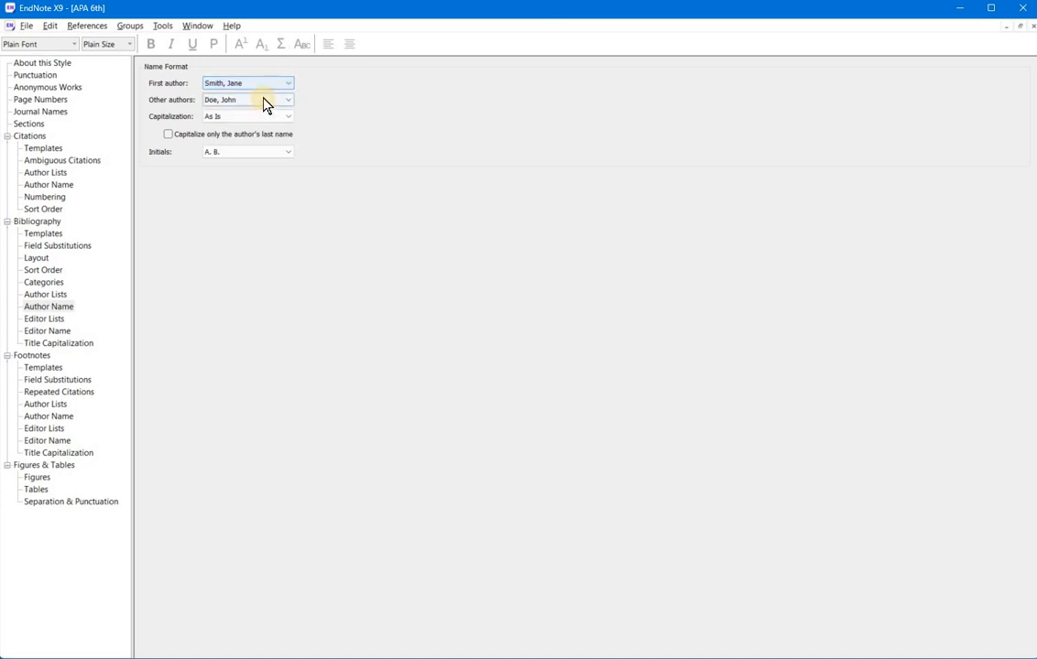
click(263, 101)
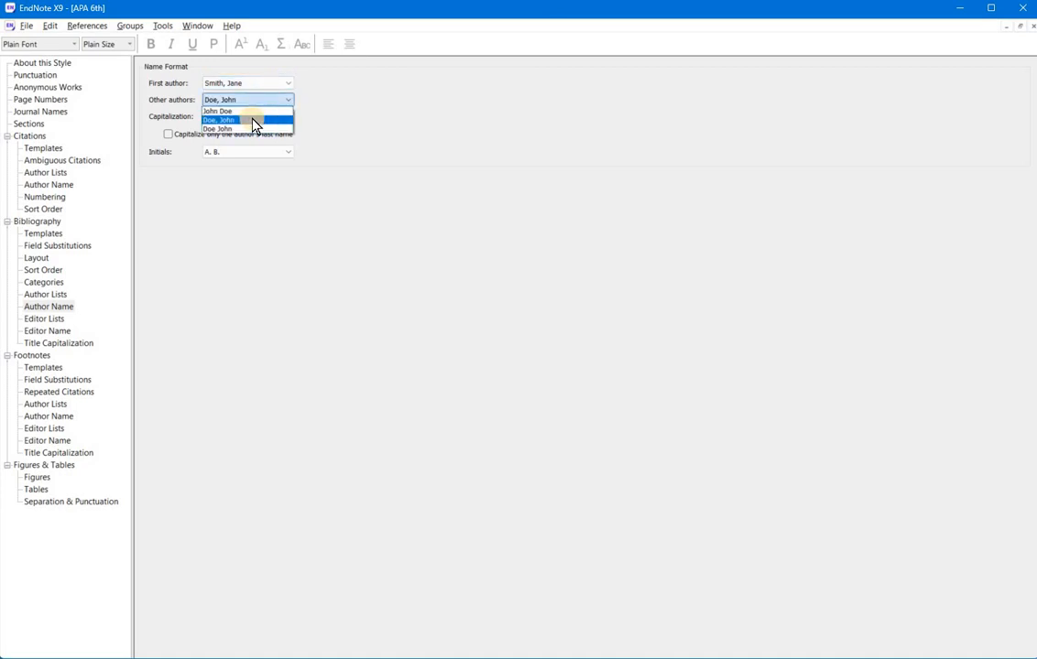
click(291, 121)
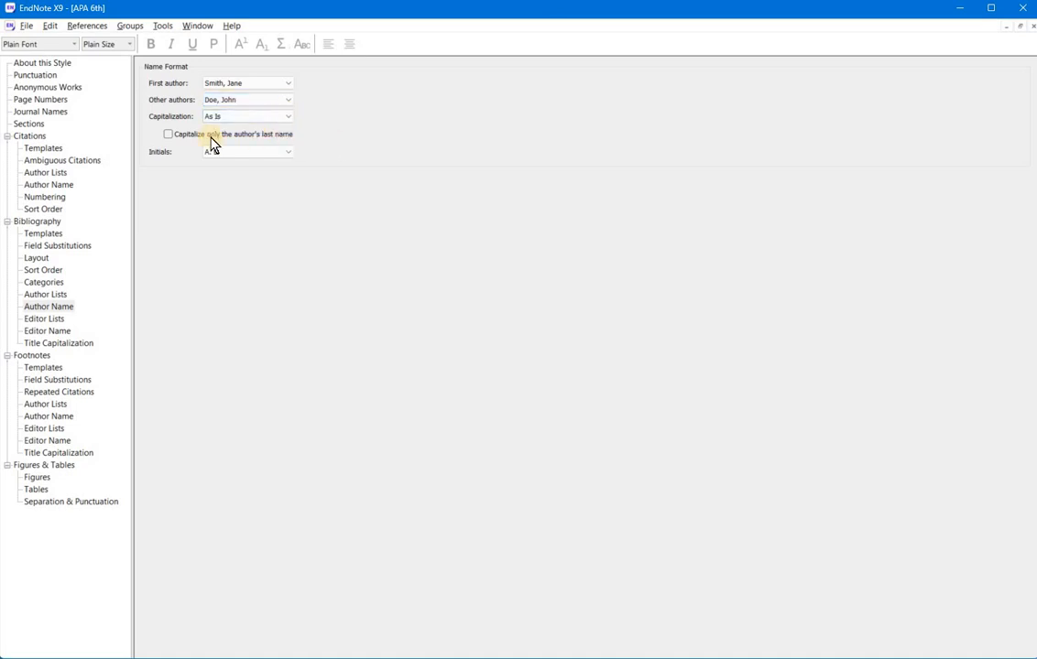
Set the initials format for bibliography author names to AB and compare it with the avian influenza example in Word.
click(259, 153)
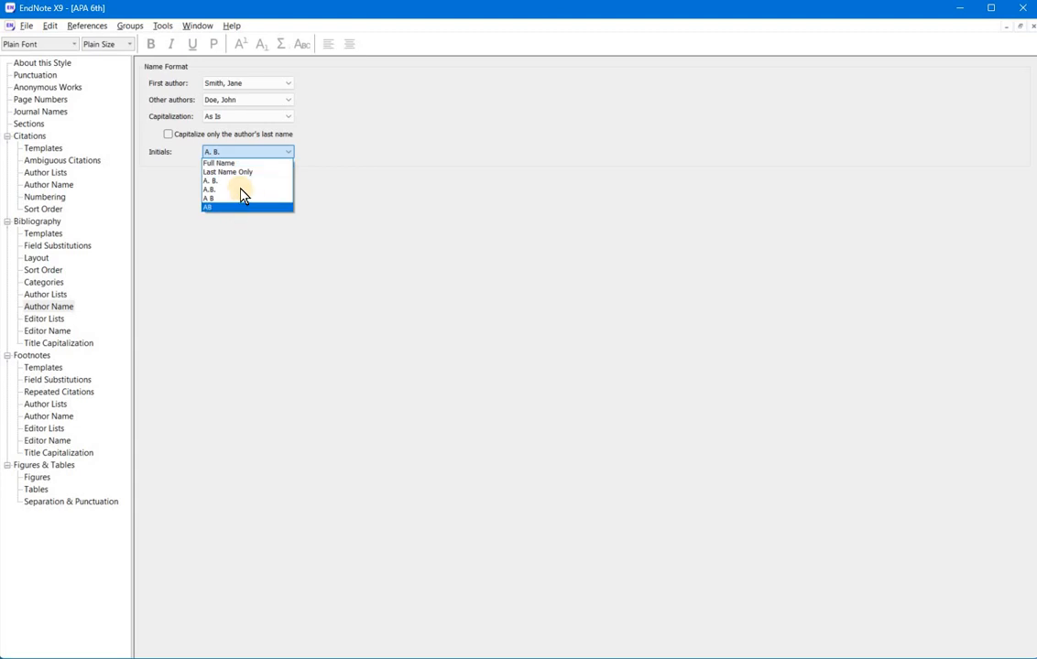
click(238, 206)
key(alt+Tab)
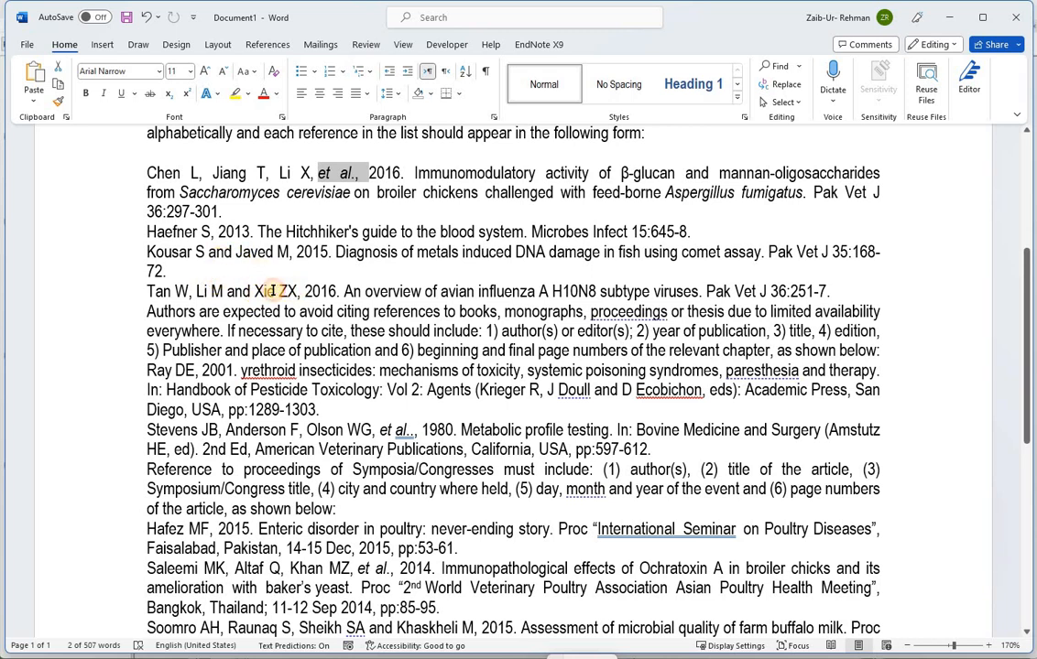
drag(261, 293, 293, 293)
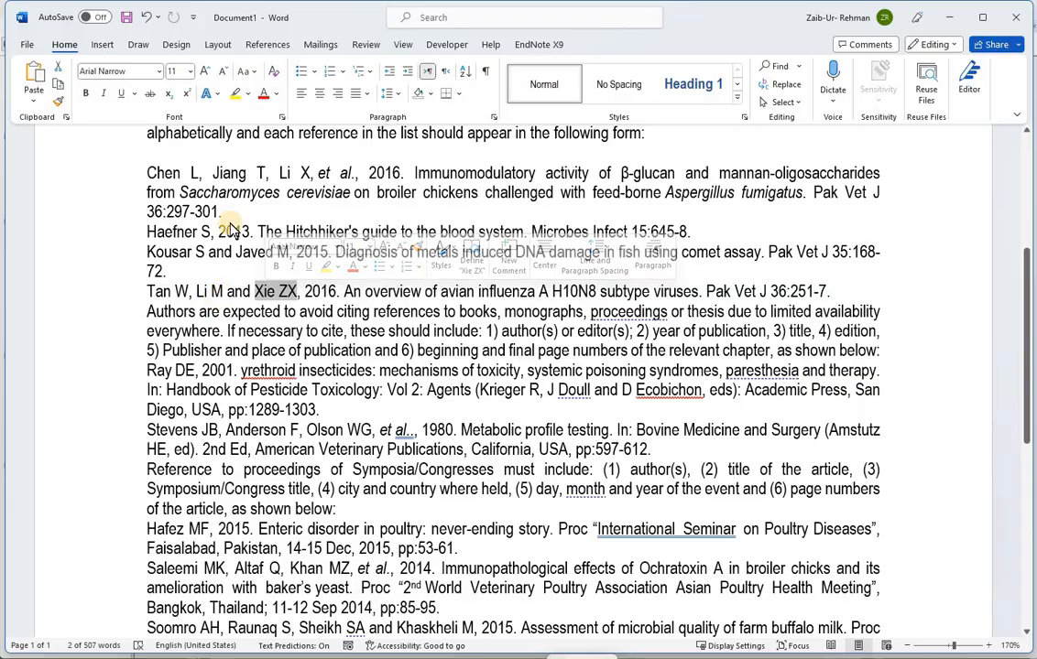
key(alt+Tab)
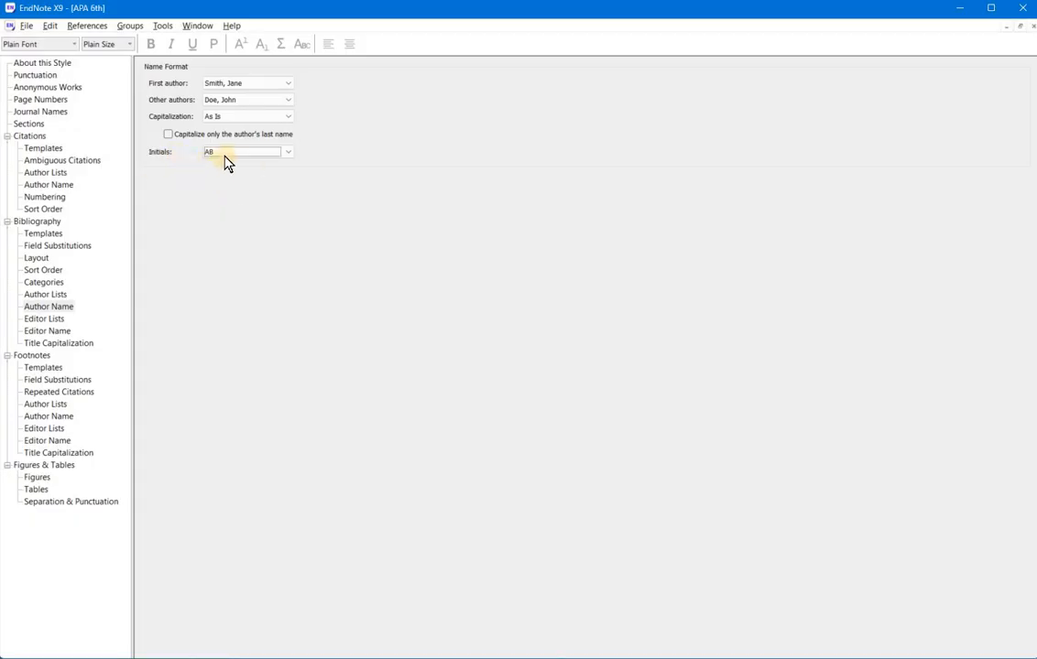
In the bibliography Editor Lists, set both editor separator rows to use "and" before the last editor.
click(50, 325)
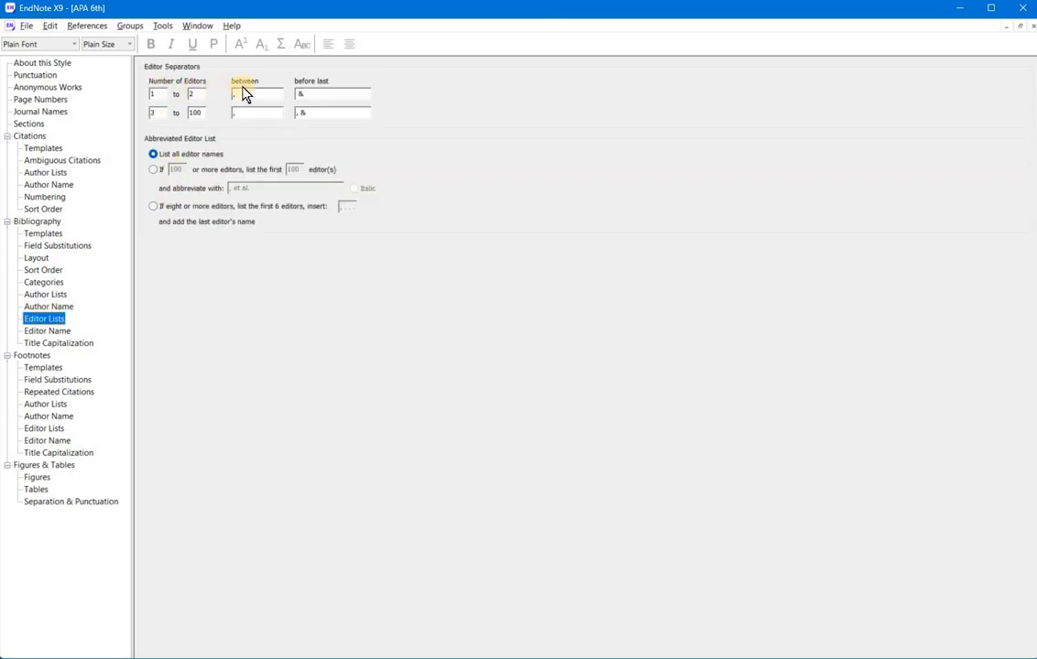
click(302, 94)
text(a)
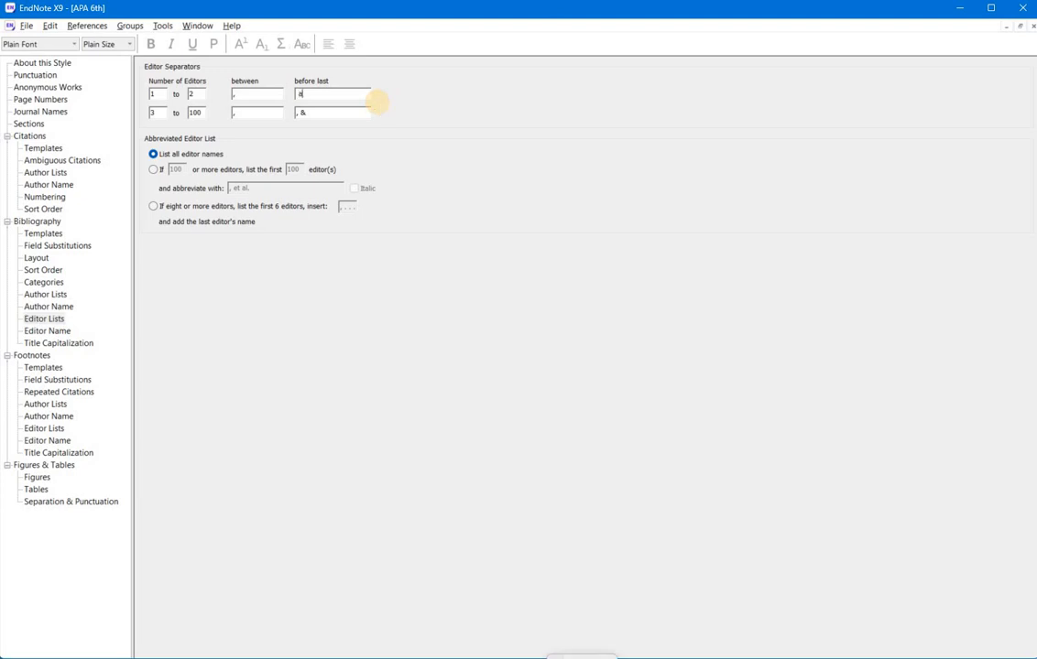
text(ndand)
Abbreviate the bibliography's editor list to the first 3 editors when there are 4 or more.
click(171, 167)
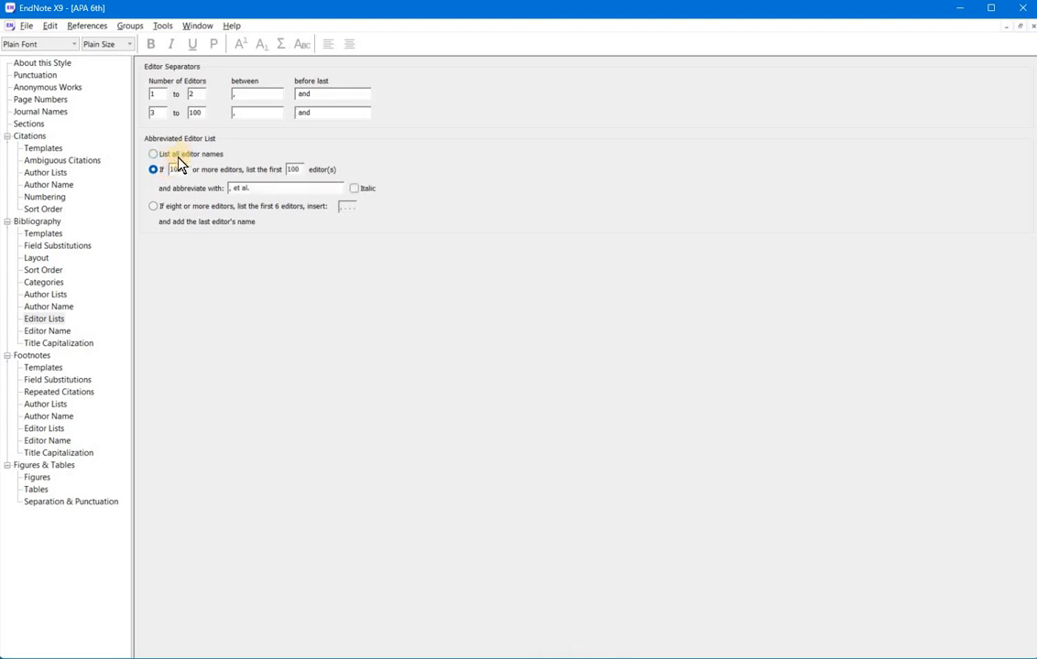
click(183, 170)
text(4)
text(3)
Check "et al." in the journal website's 1980 Metabolic profile testing example, then italicise EndNote's editor abbreviation and end it with a comma.
key(alt+Tab)
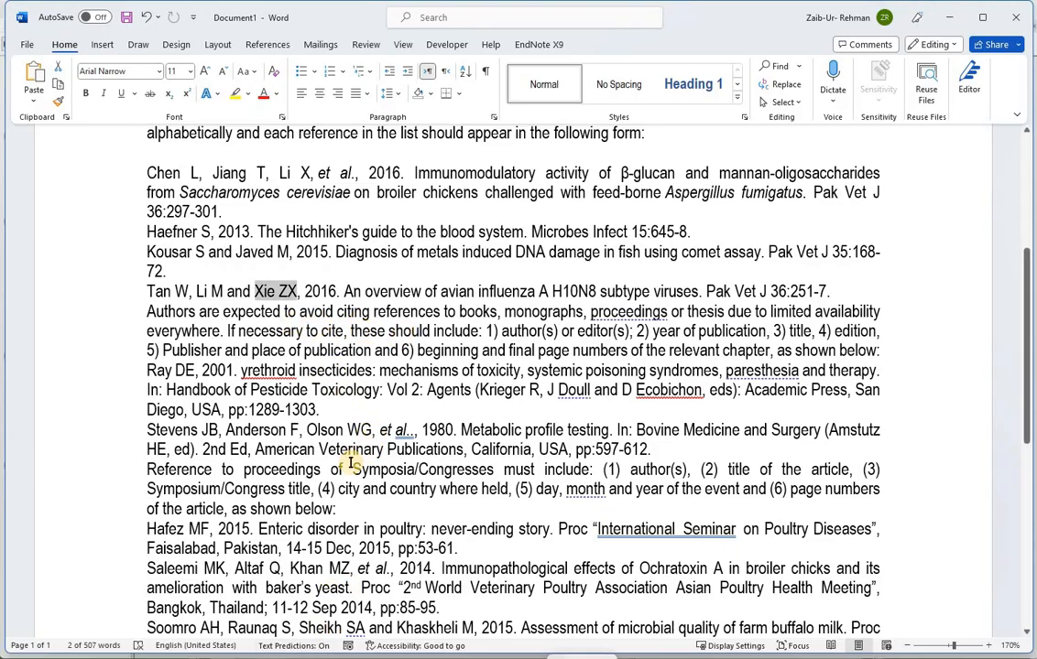
click(280, 657)
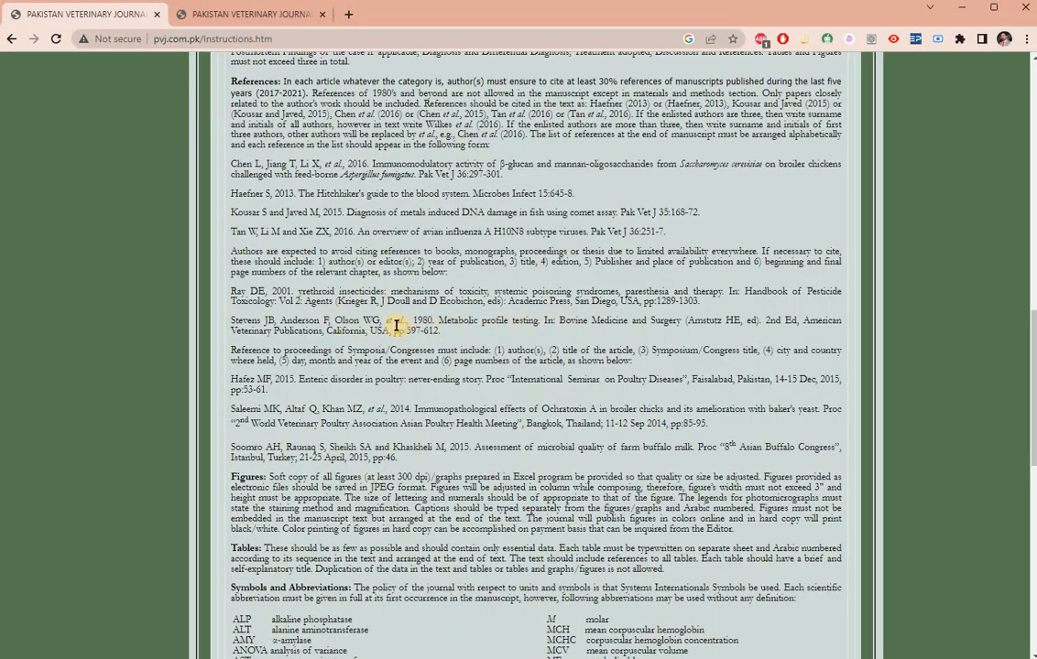
drag(383, 321, 426, 333)
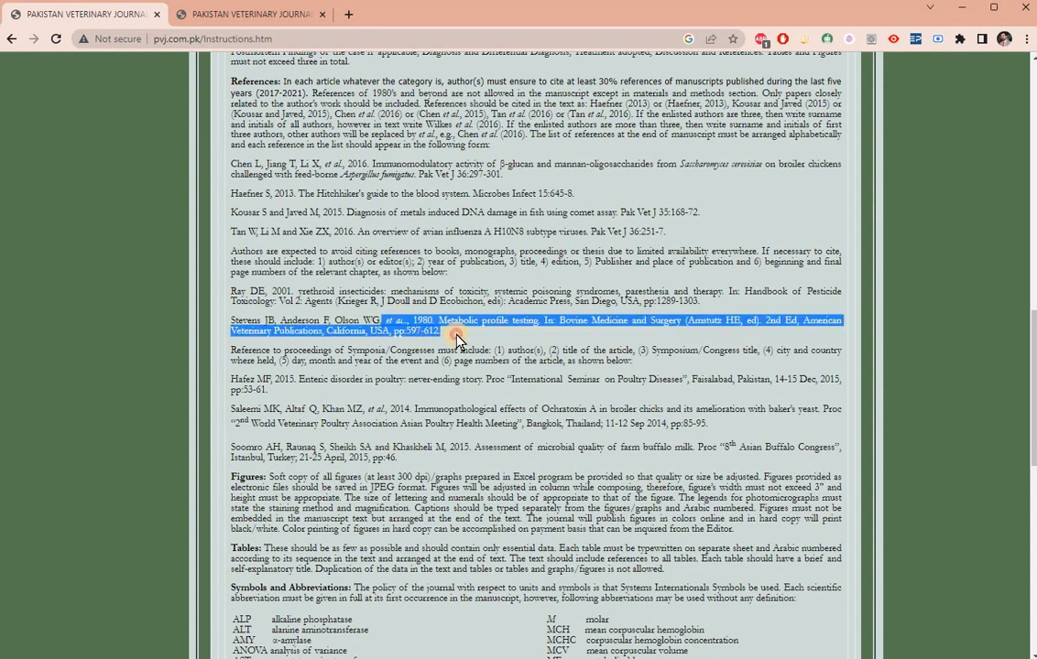
click(403, 321)
drag(386, 321, 408, 321)
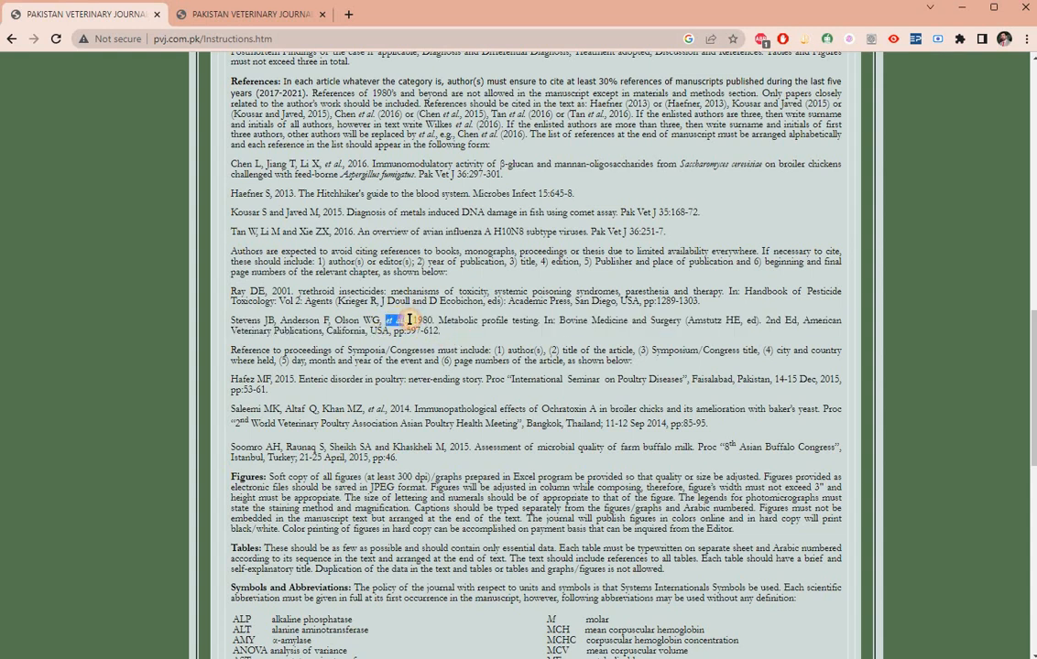
key(alt+Tab)
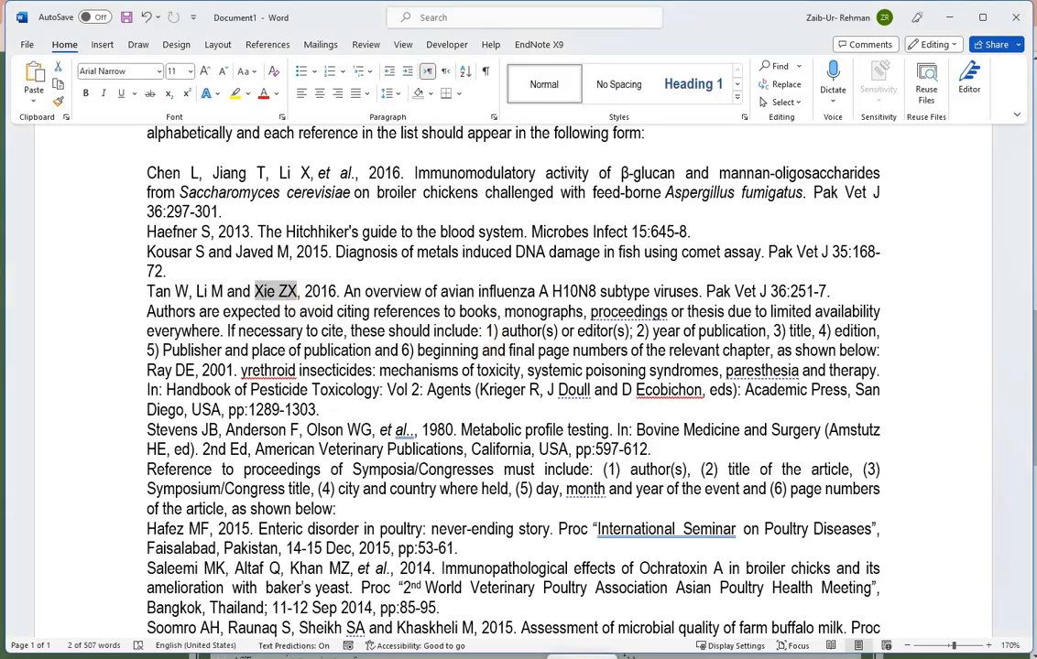
key(alt+Tab)
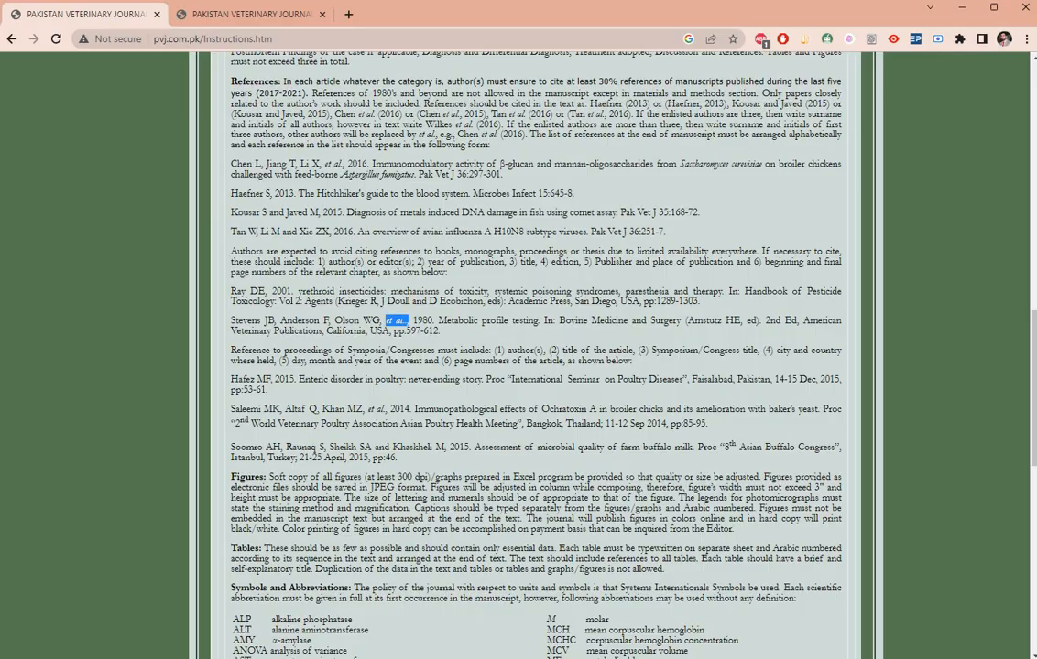
key(alt+Tab)
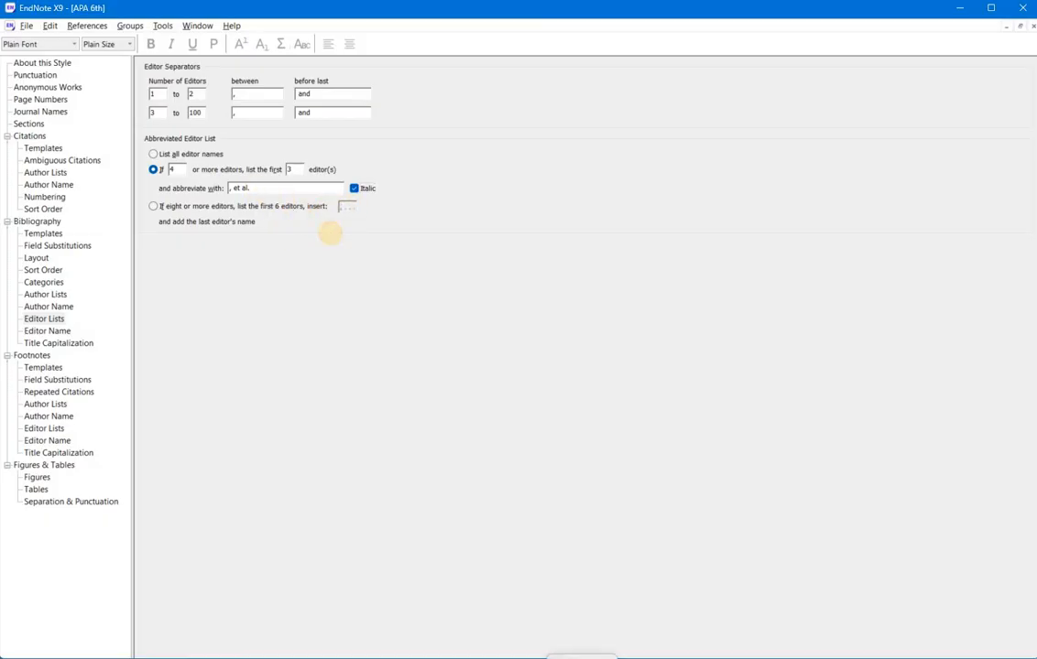
text(,)
In the bibliography Editor Name settings, set initials to AB and the surname-first format with a comma for first and other editors.
click(61, 341)
click(55, 331)
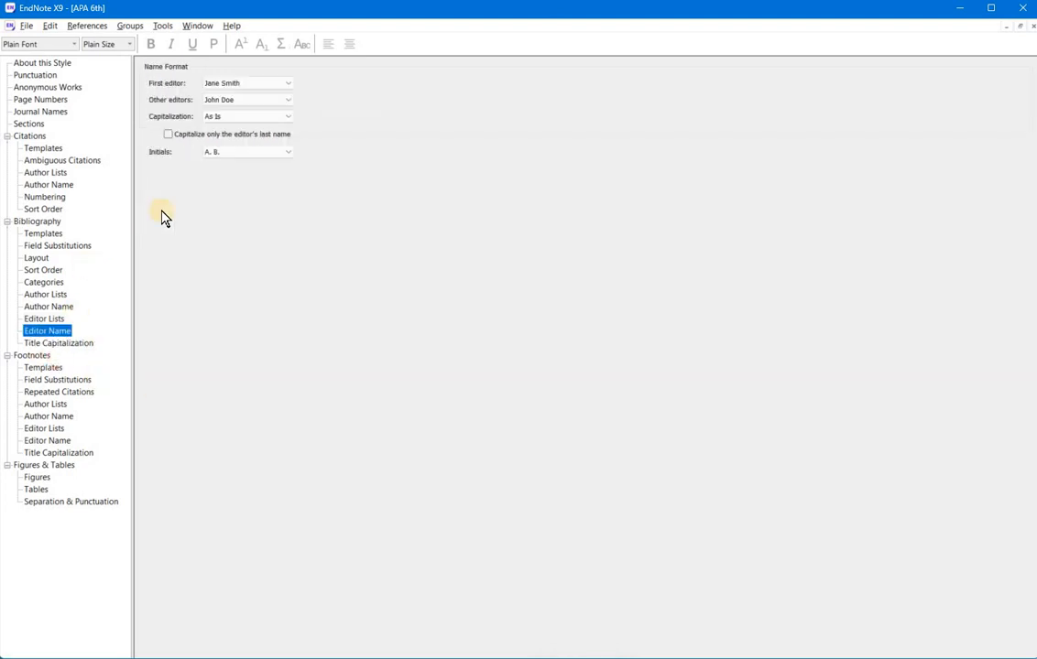
click(288, 152)
click(260, 207)
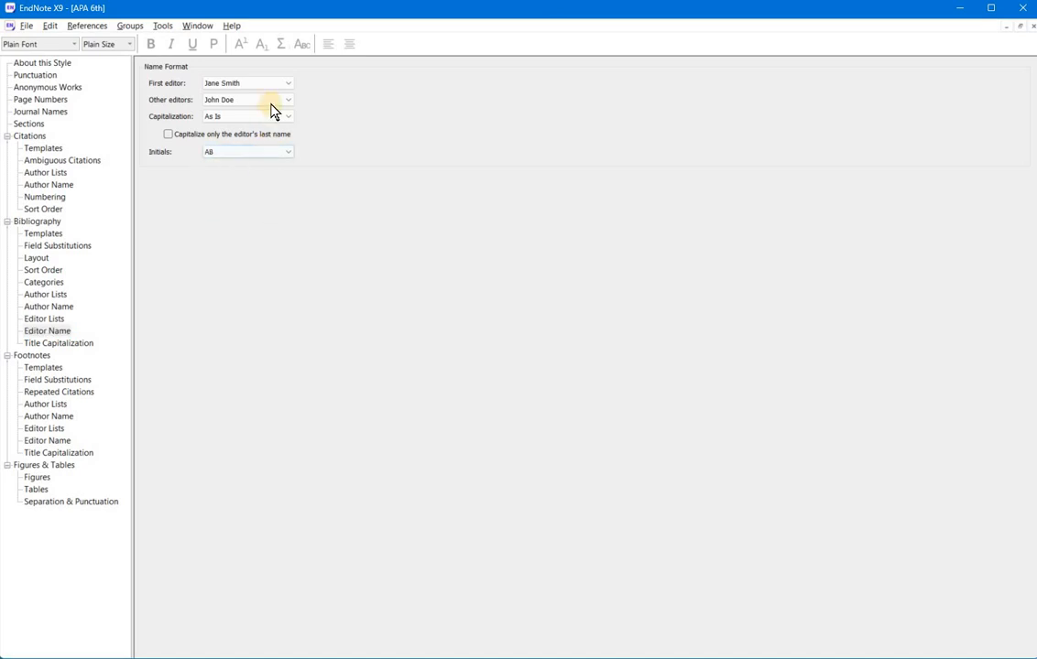
click(236, 84)
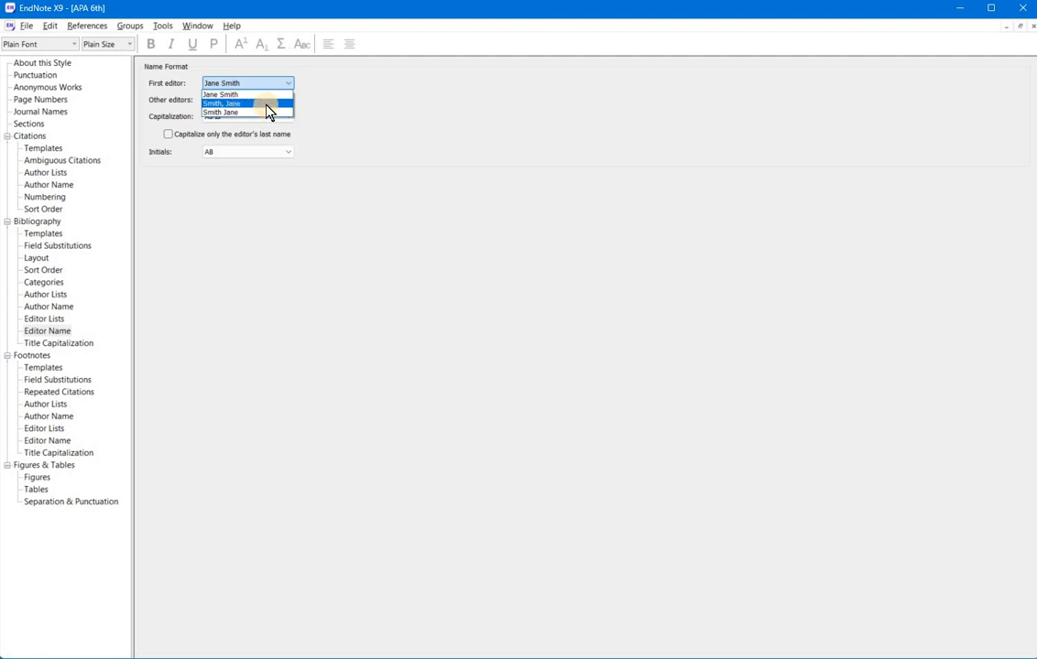
click(245, 104)
click(249, 100)
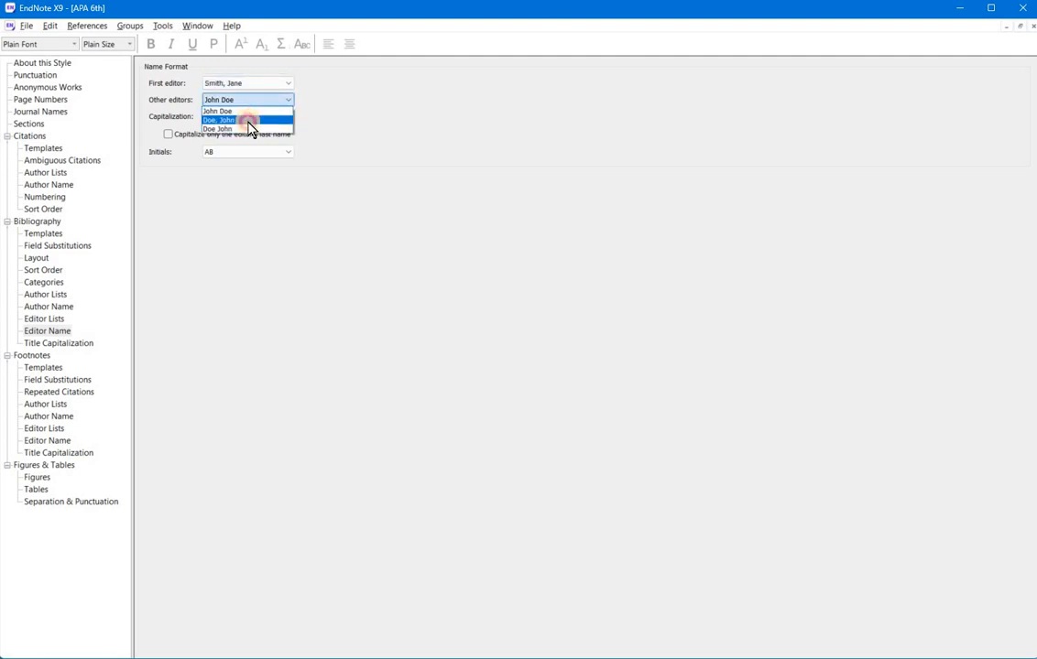
click(344, 167)
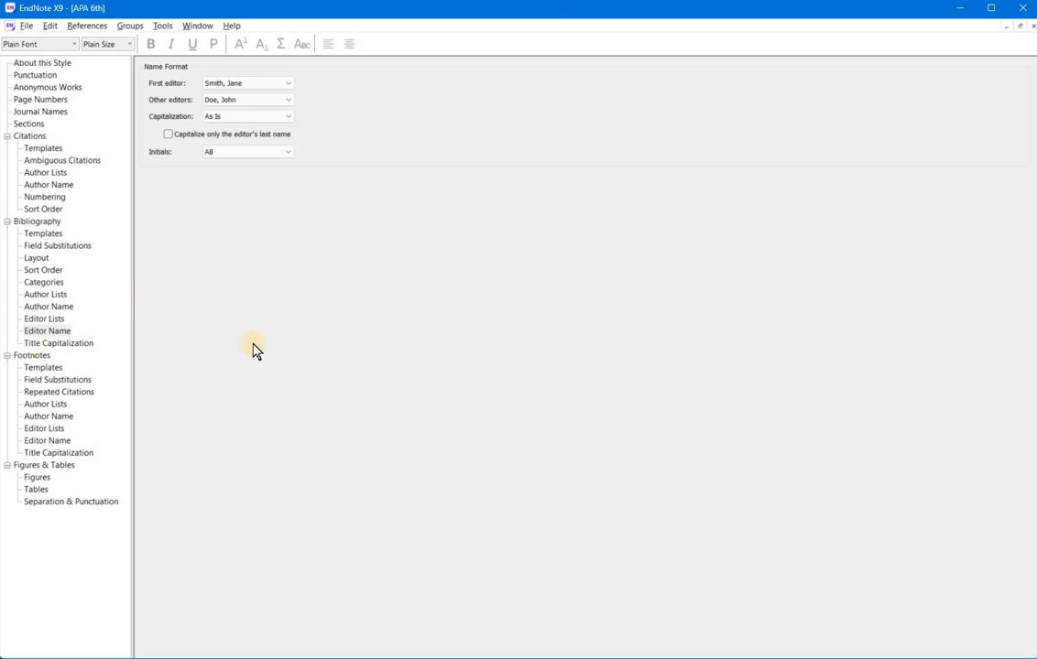
Review the avian influenza reference on the journal's instructions page, then open the bibliography's Title Capitalization settings in EndNote.
key(alt+Tab)
drag(231, 232, 348, 232)
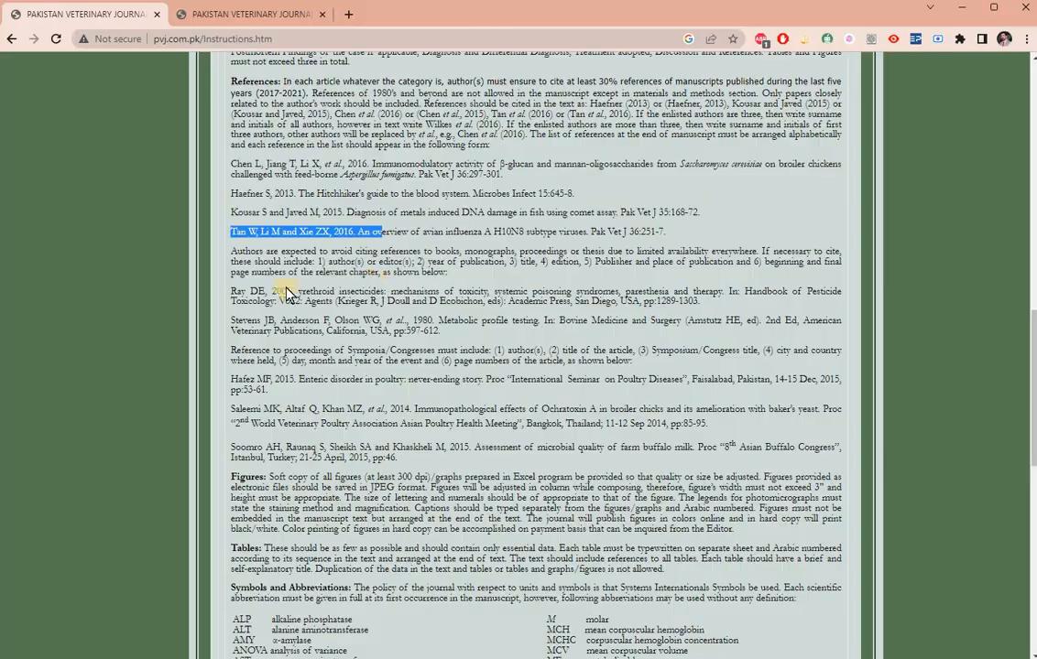
key(alt+Tab)
click(79, 344)
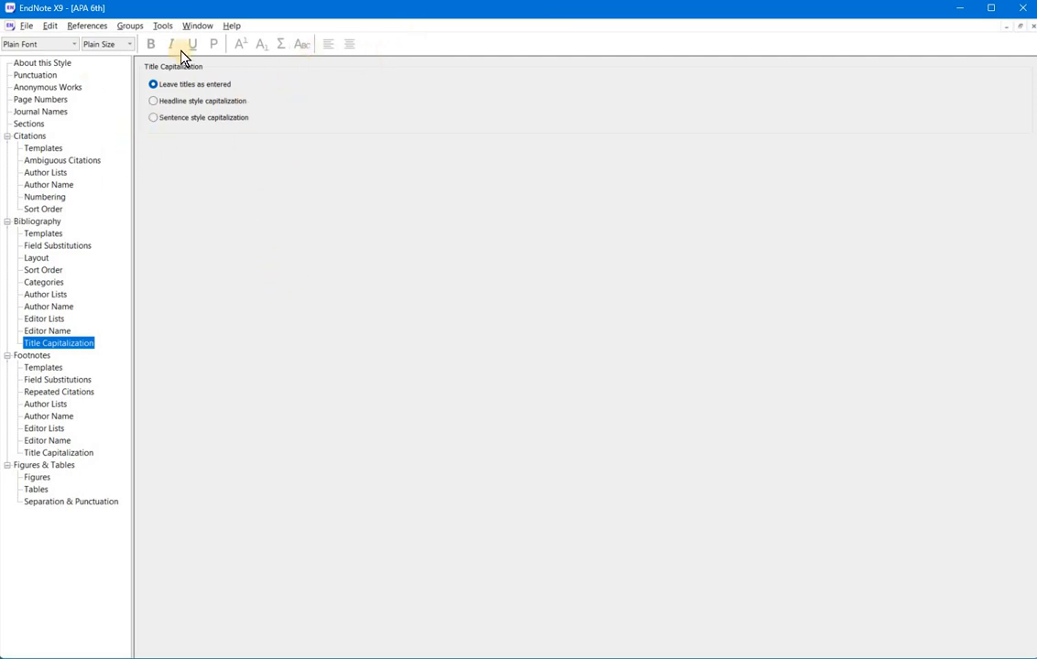
Save the edited style as a new one named "Pakistan Veterinary Journal" and close the style editor.
click(28, 25)
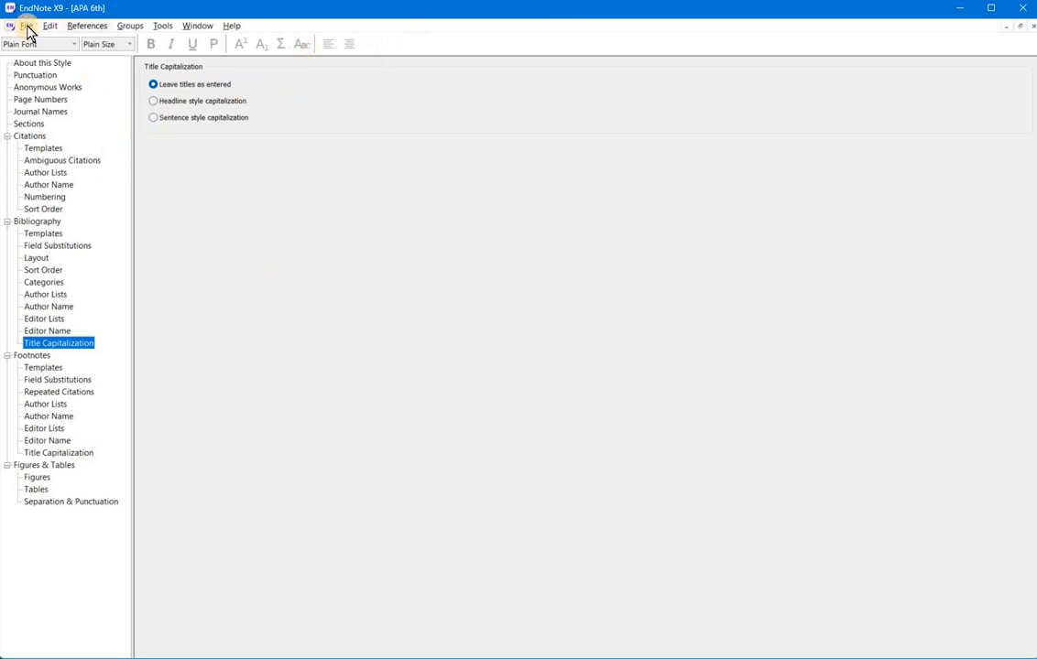
click(89, 142)
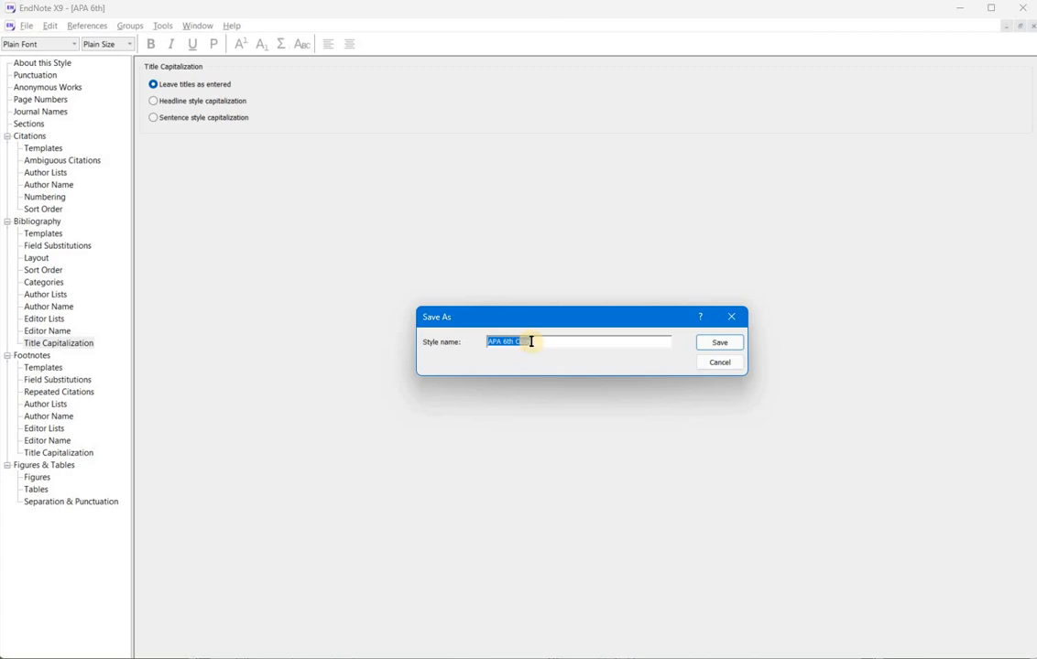
key(BackSpace)
key(Return)
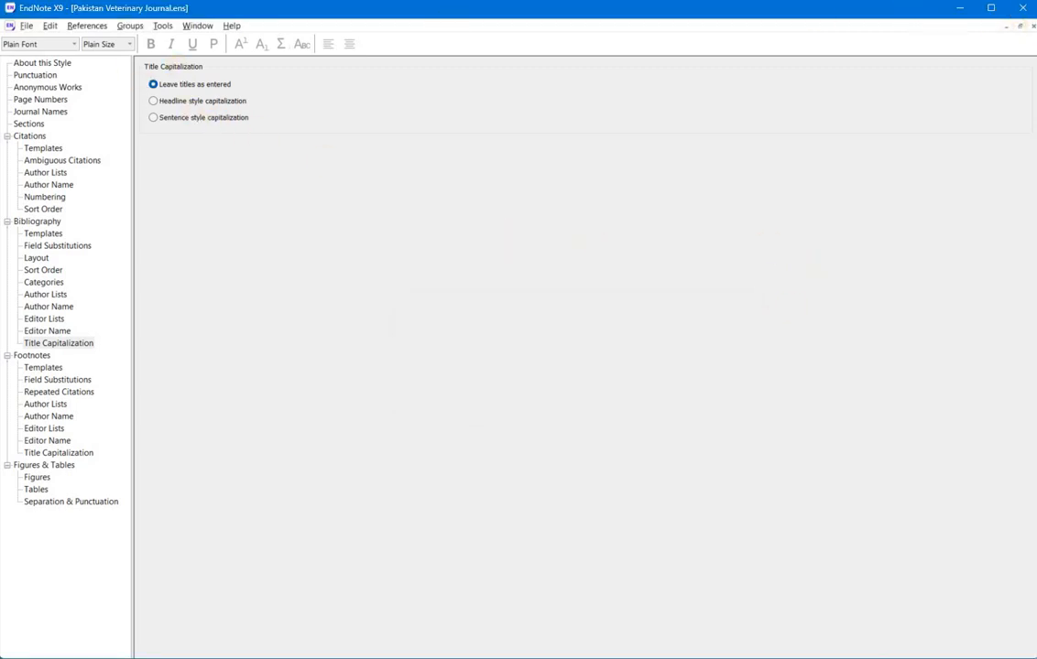
click(1032, 27)
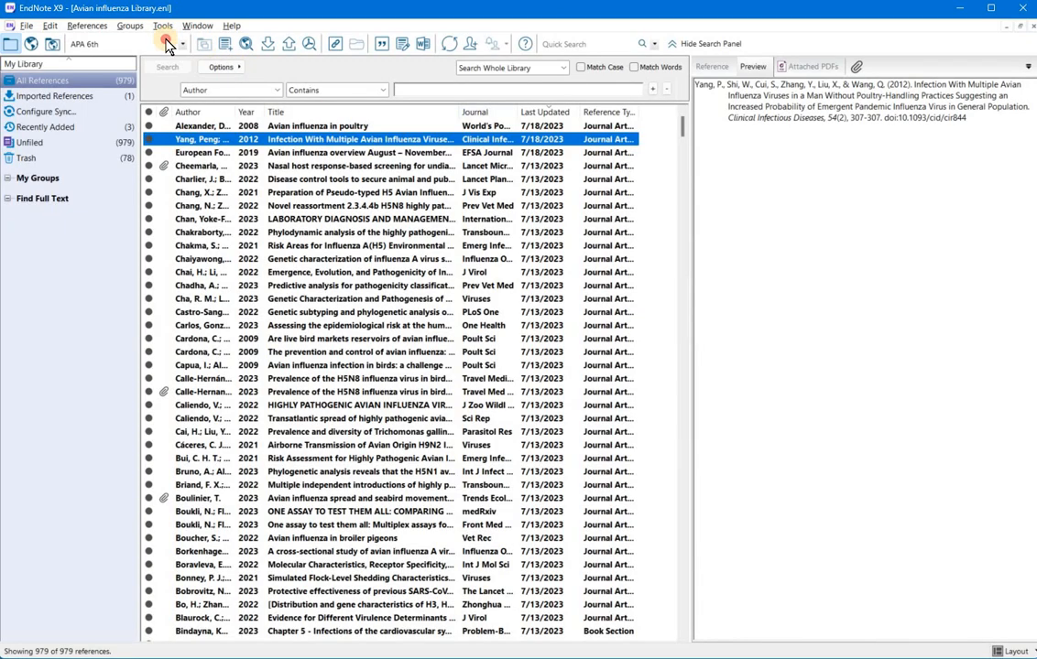
Choose Pakistan Veterinary Journal as the output style for the Avian influenza Library.
click(168, 46)
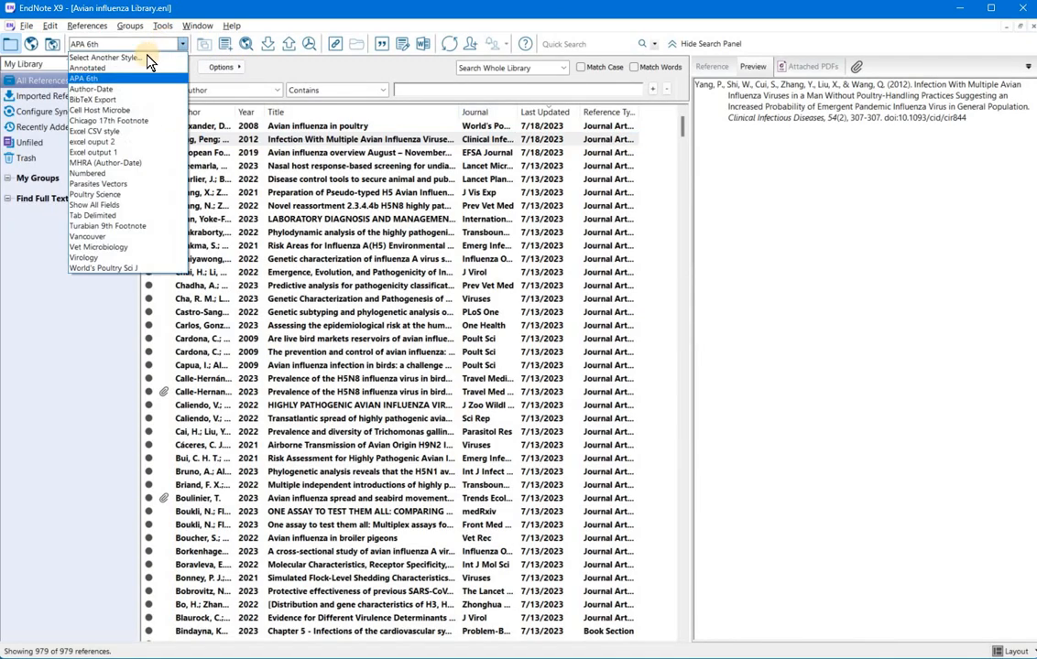
click(128, 51)
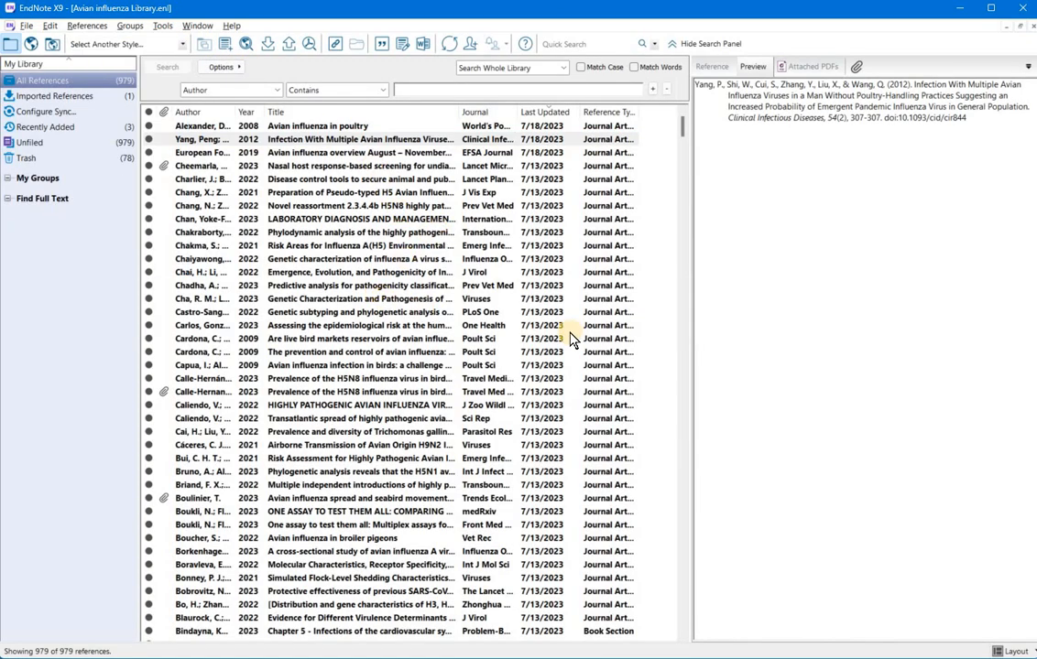
key(p)
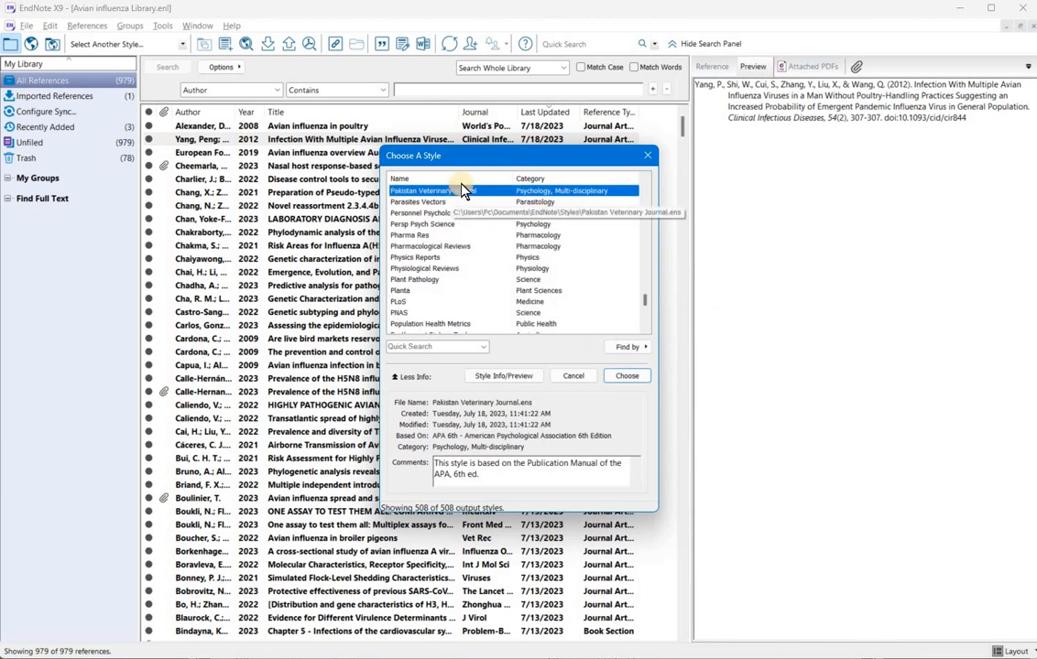
key(Return)
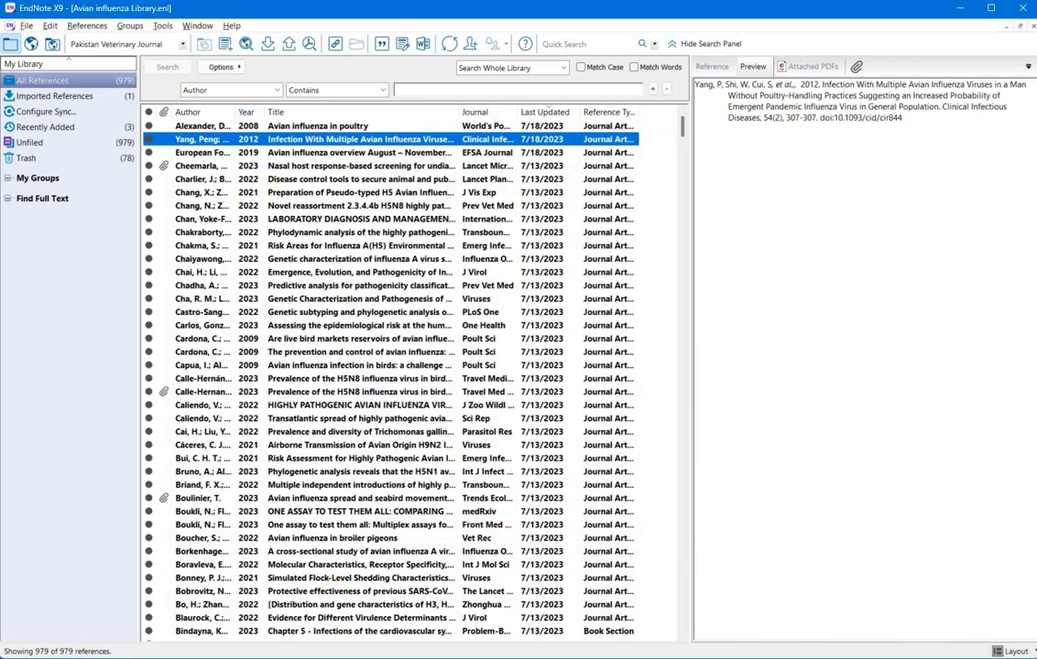
Switch to Manuscript.docx in Word and apply the Pakistan Veterinary Journal style to its EndNote citations and bibliography.
click(308, 658)
click(234, 645)
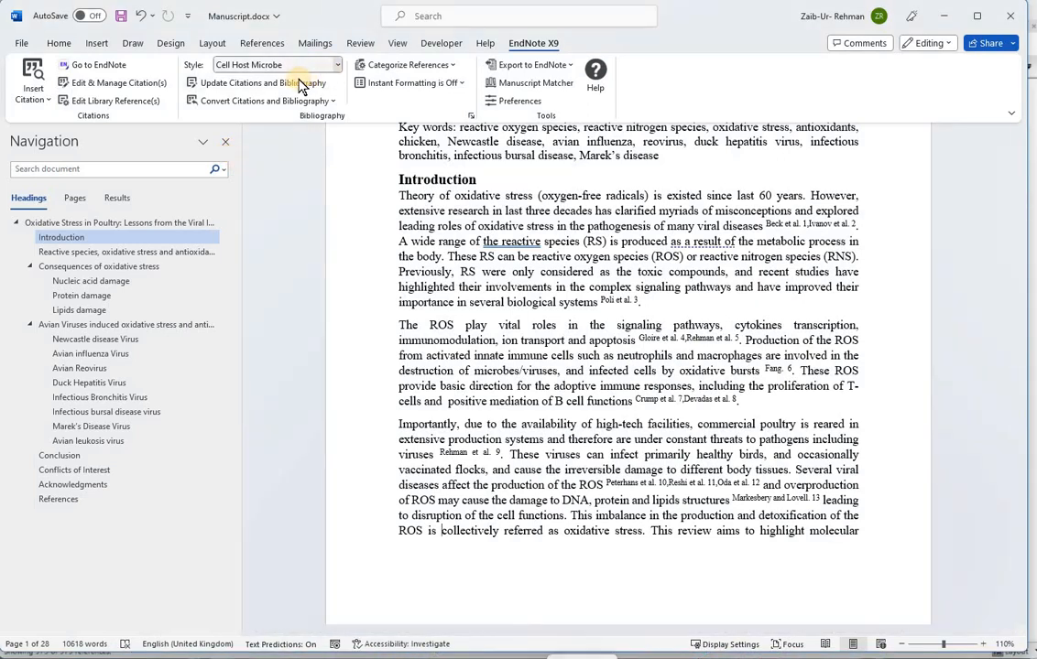
click(337, 65)
click(248, 73)
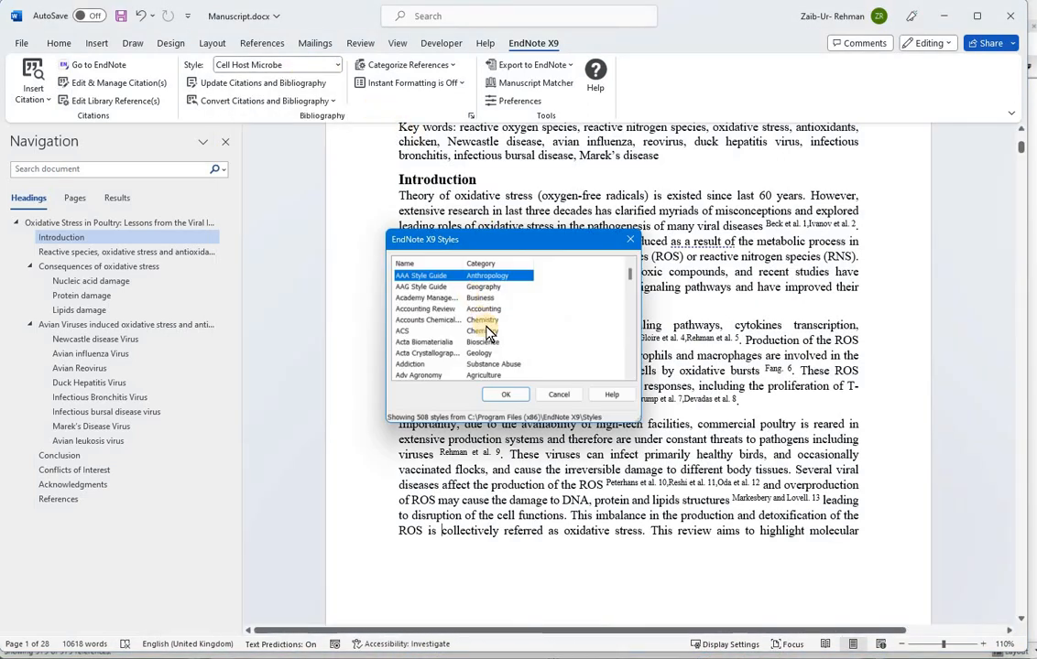
key(p)
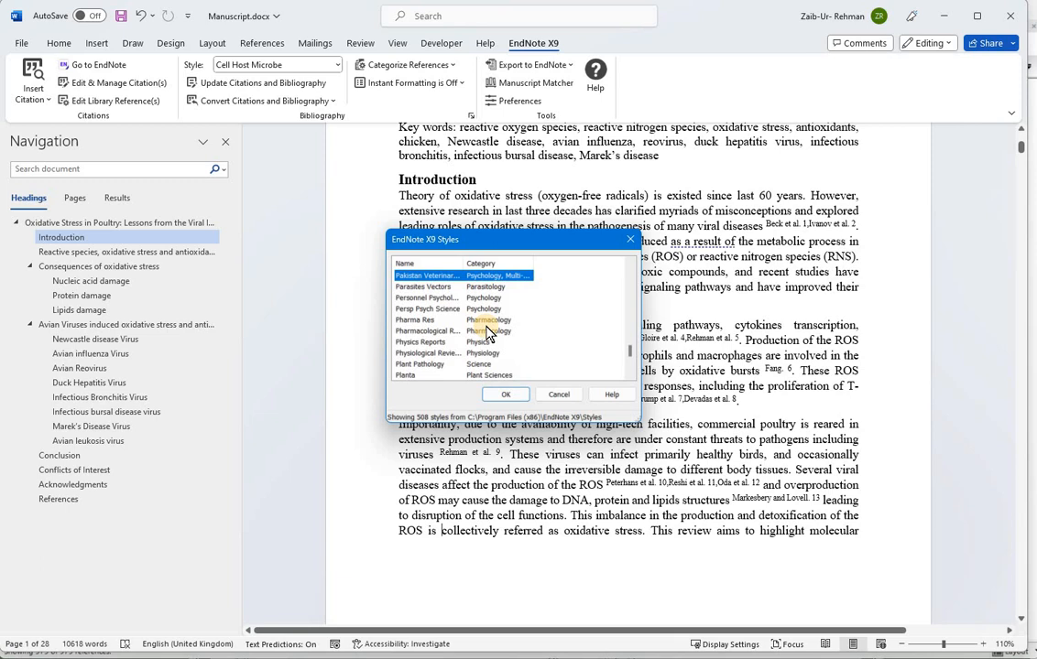
click(506, 395)
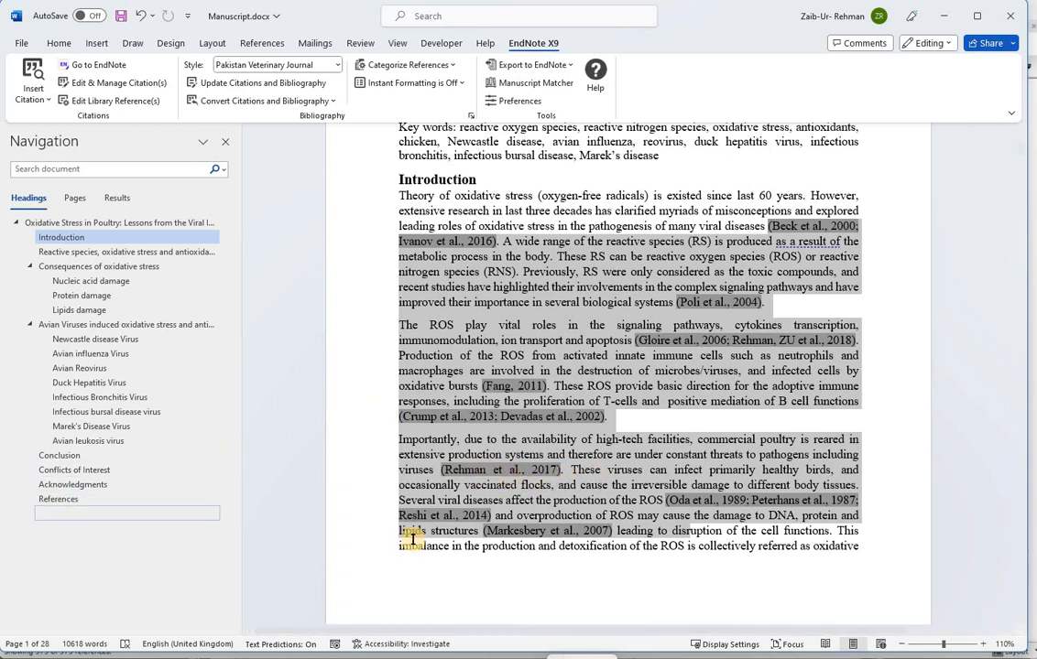
Go to the manuscript's References section and select the first page of entries to examine their formatting.
click(58, 499)
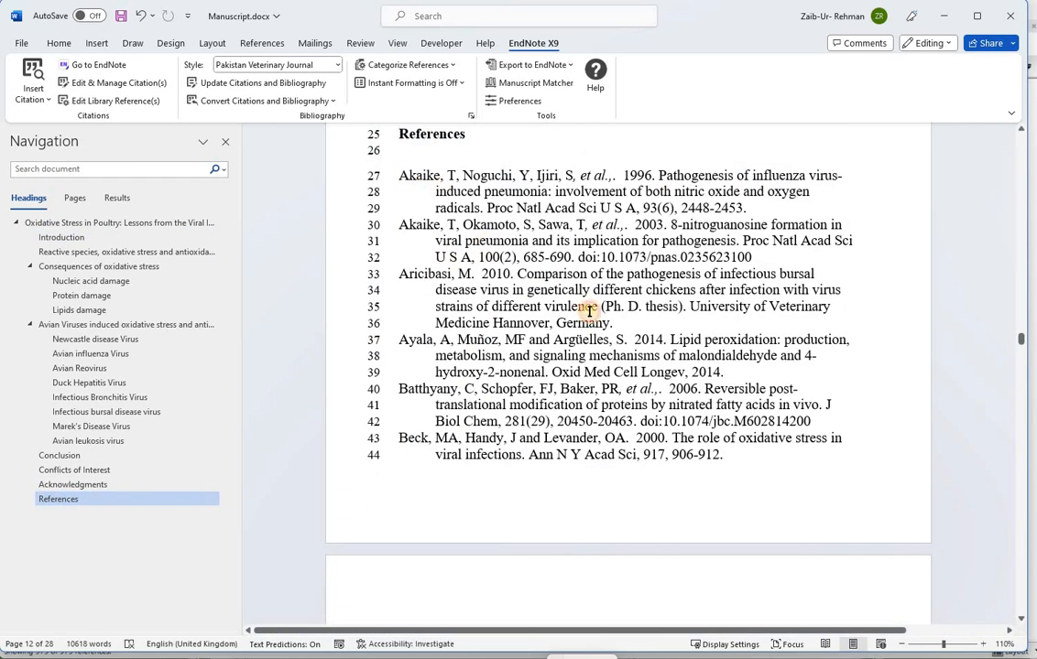
drag(685, 477, 400, 175)
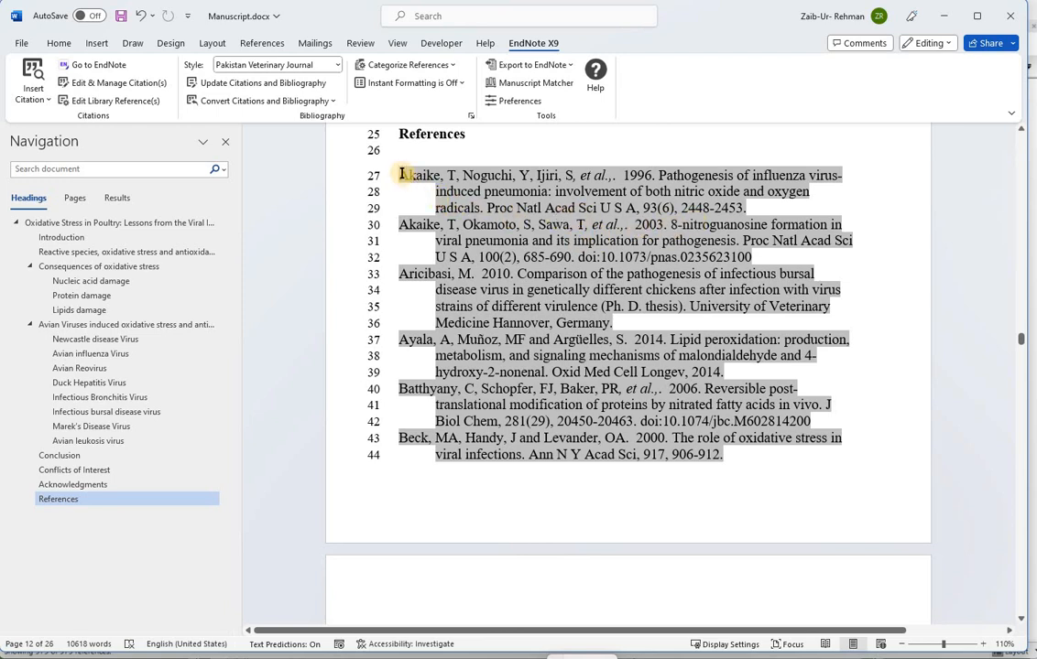
Examine the punctuation between surname and initials in the first entry of the manuscript's reference list.
mouse_move(401, 174)
mouse_down()
mouse_move(452, 174)
mouse_move(443, 184)
mouse_up()
click(444, 180)
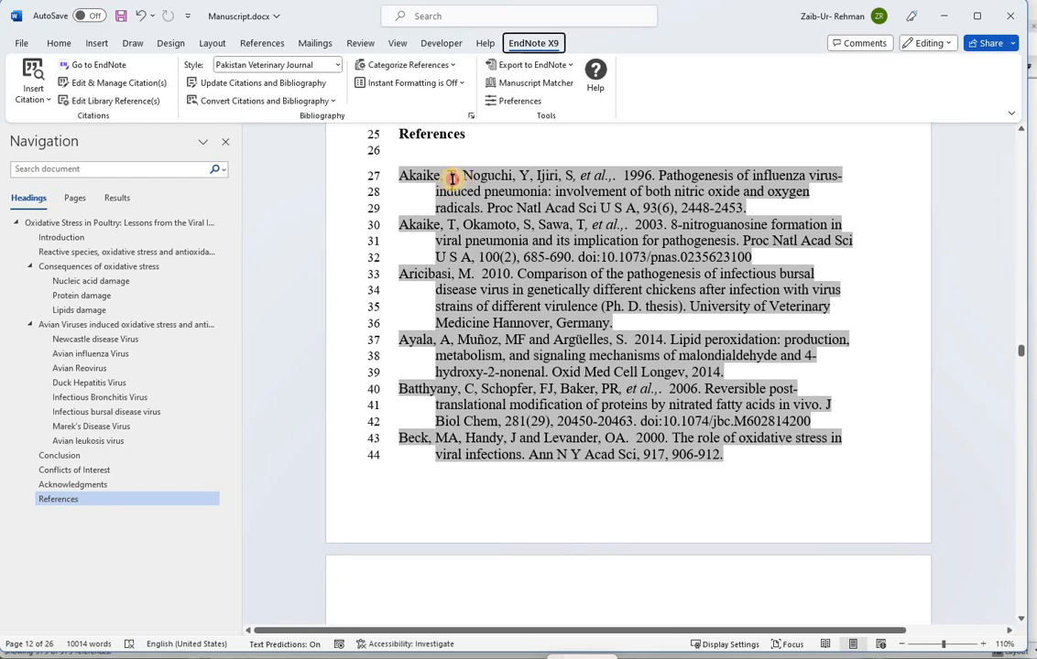
click(455, 176)
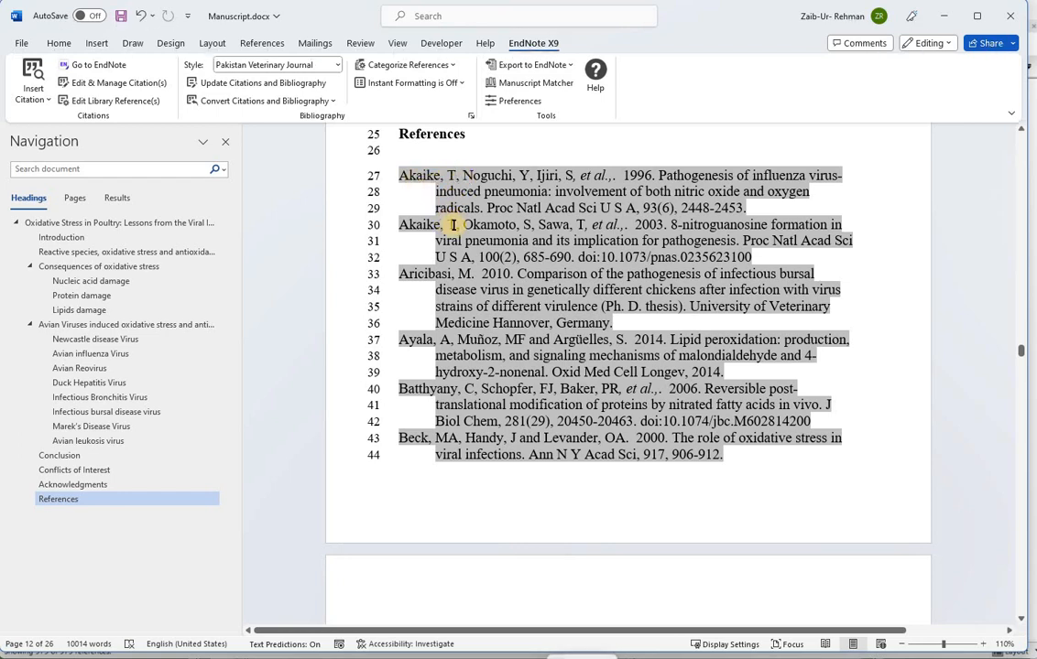
Switch to EndNote, open the Pakistan Veterinary Journal style for editing and go to the bibliography's Author Name settings.
key(alt+Tab)
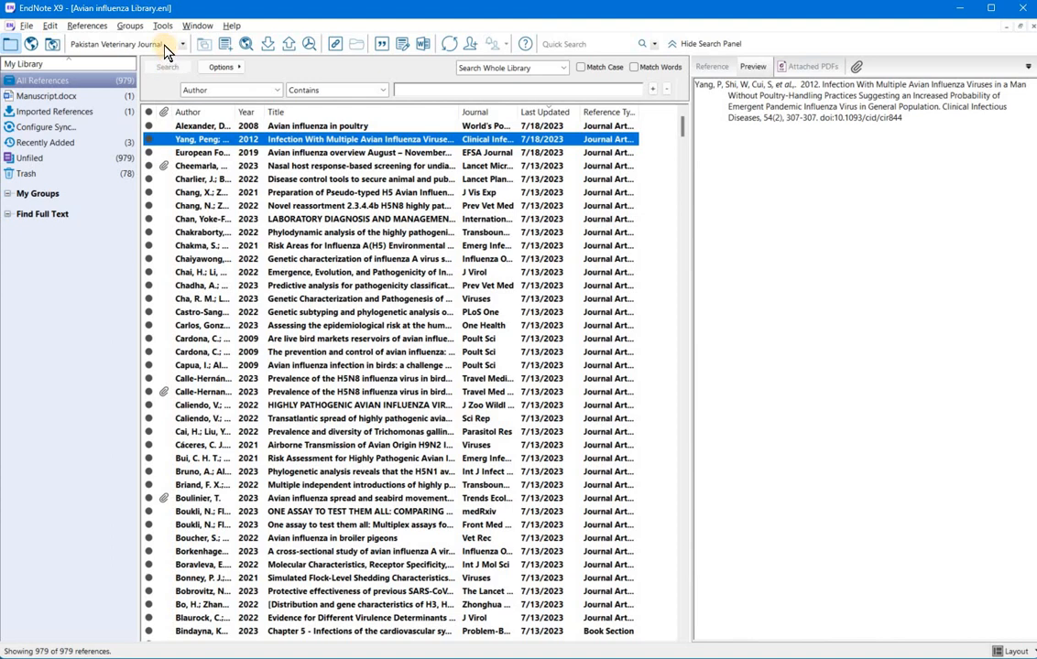
key(alt+e)
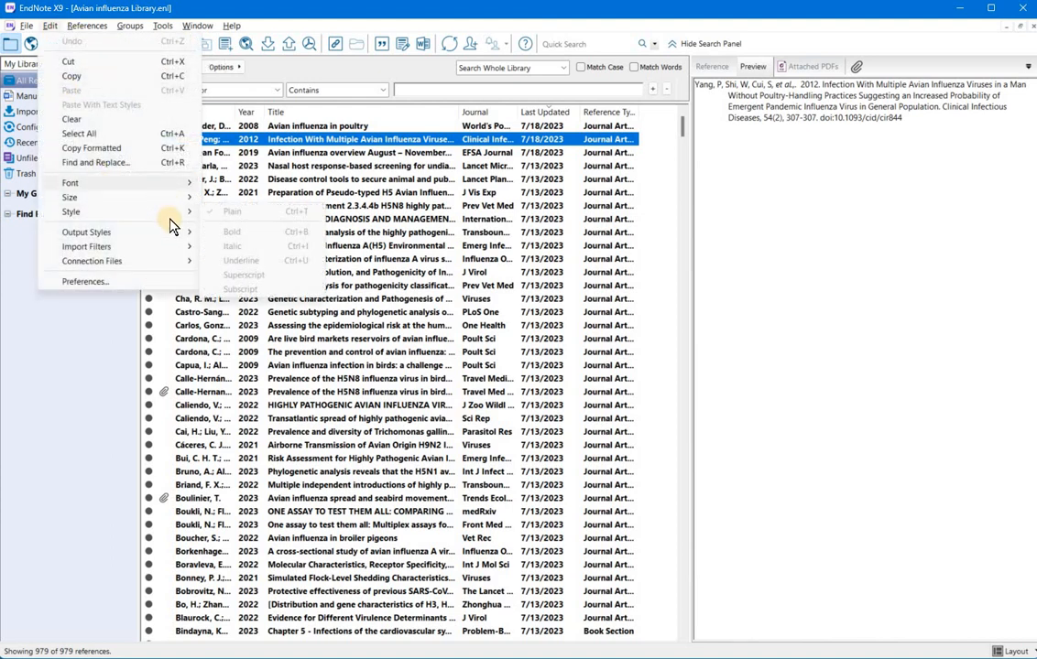
mouse_move(174, 233)
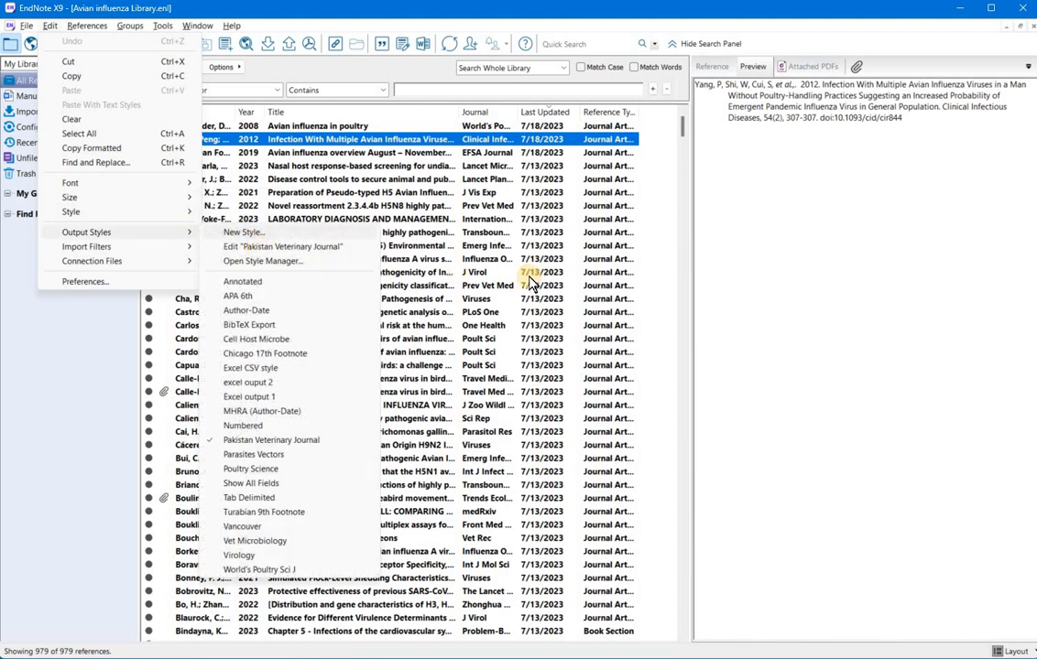
click(266, 247)
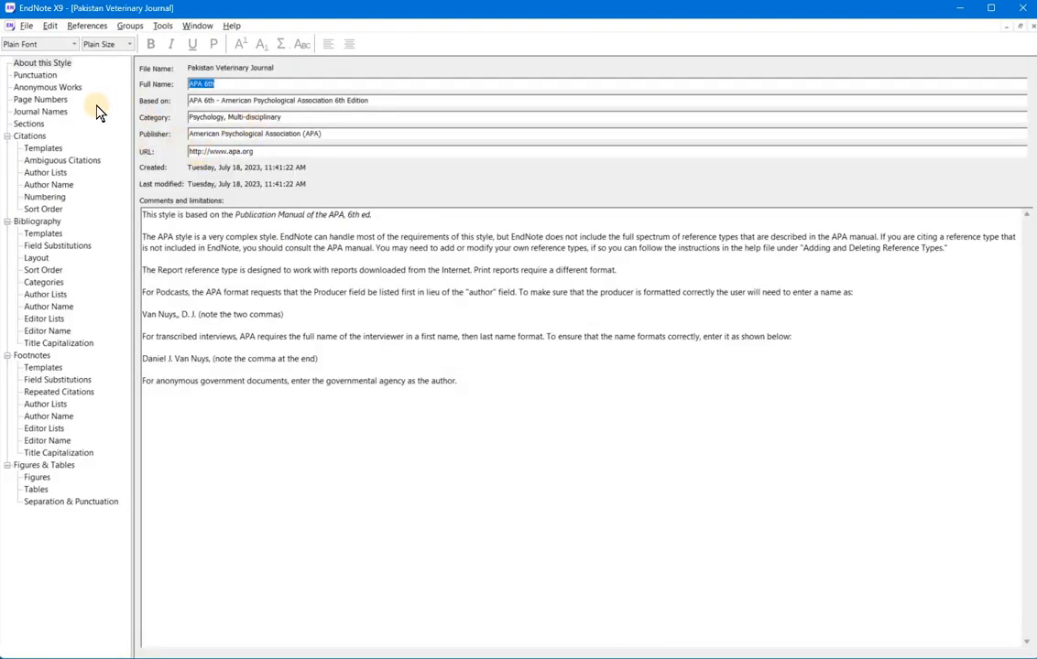
click(44, 235)
click(39, 259)
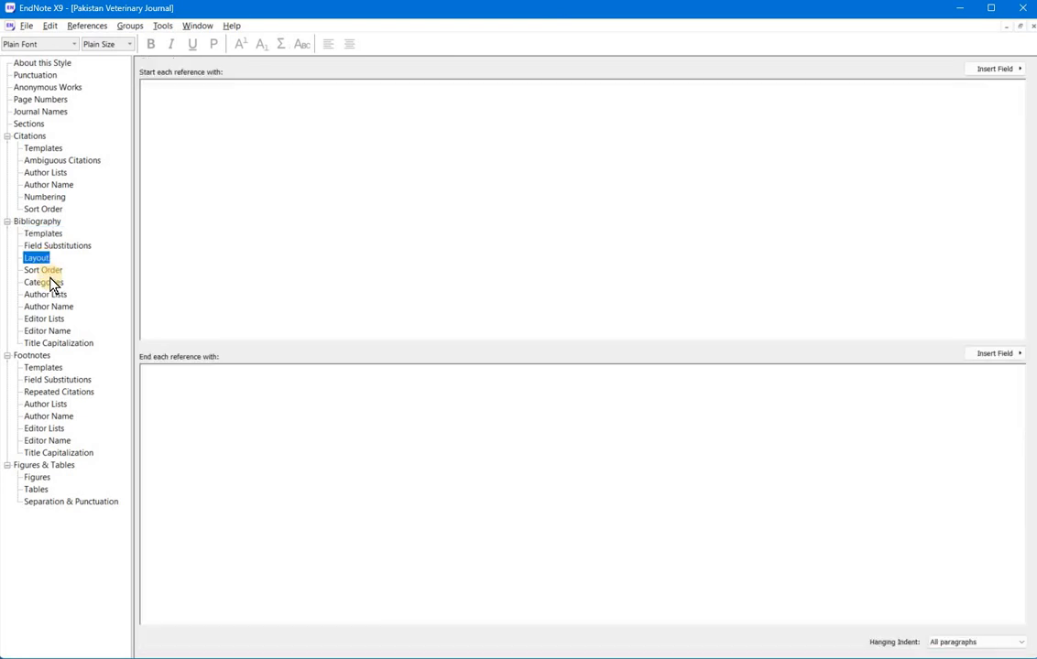
click(44, 272)
click(48, 284)
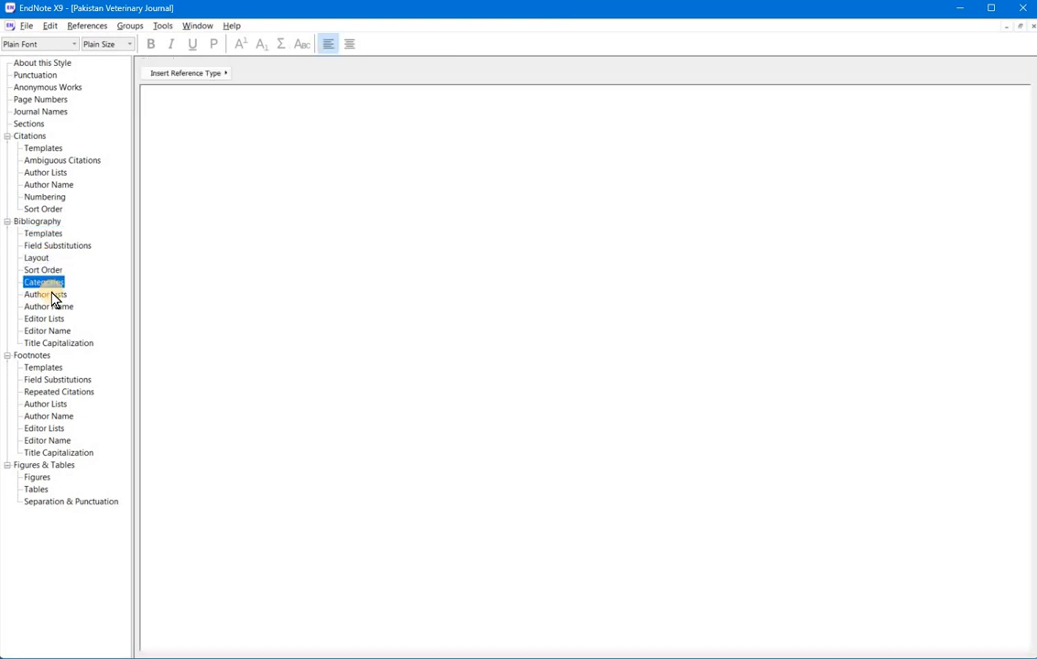
key(Down)
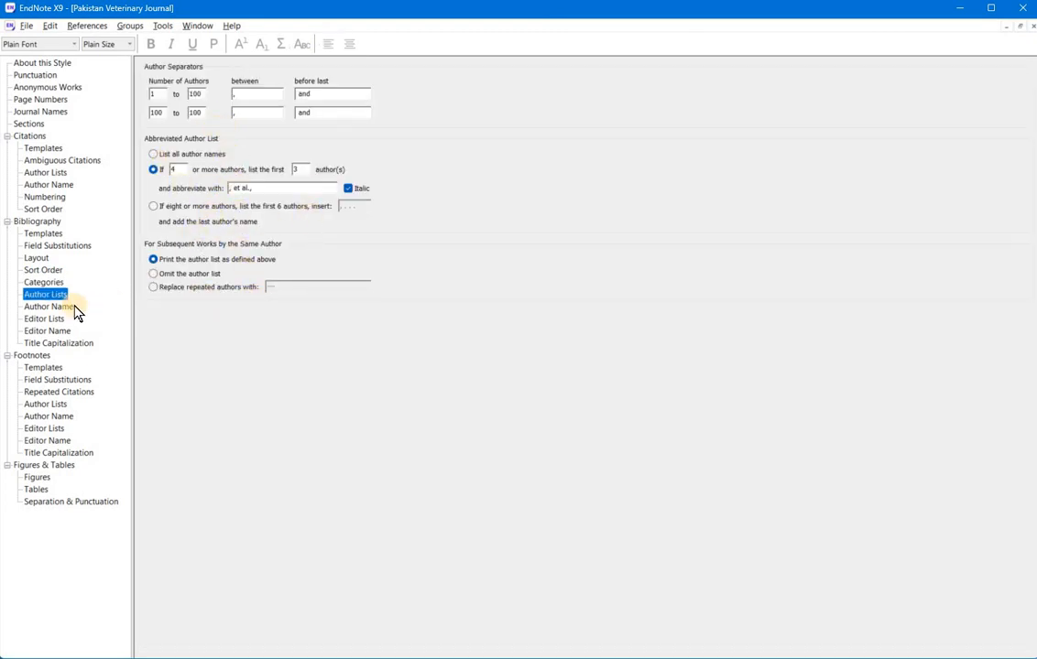
key(Down)
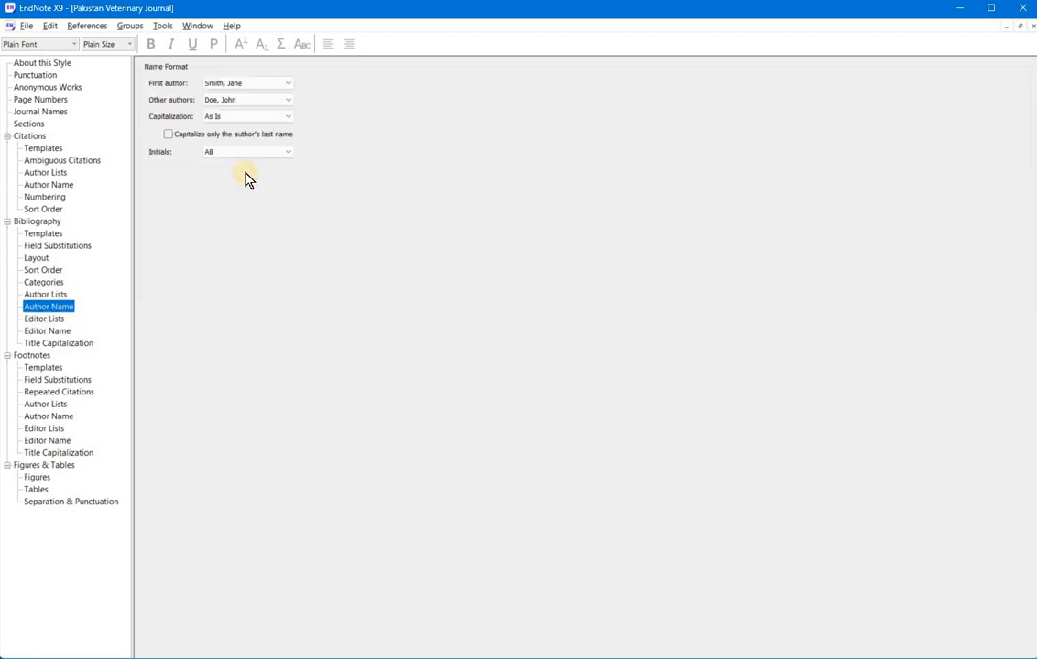
Set the bibliography name format to "Smith Jane" for the first author and "Doe John" for other authors, and save and close the style.
click(285, 88)
key(Up)
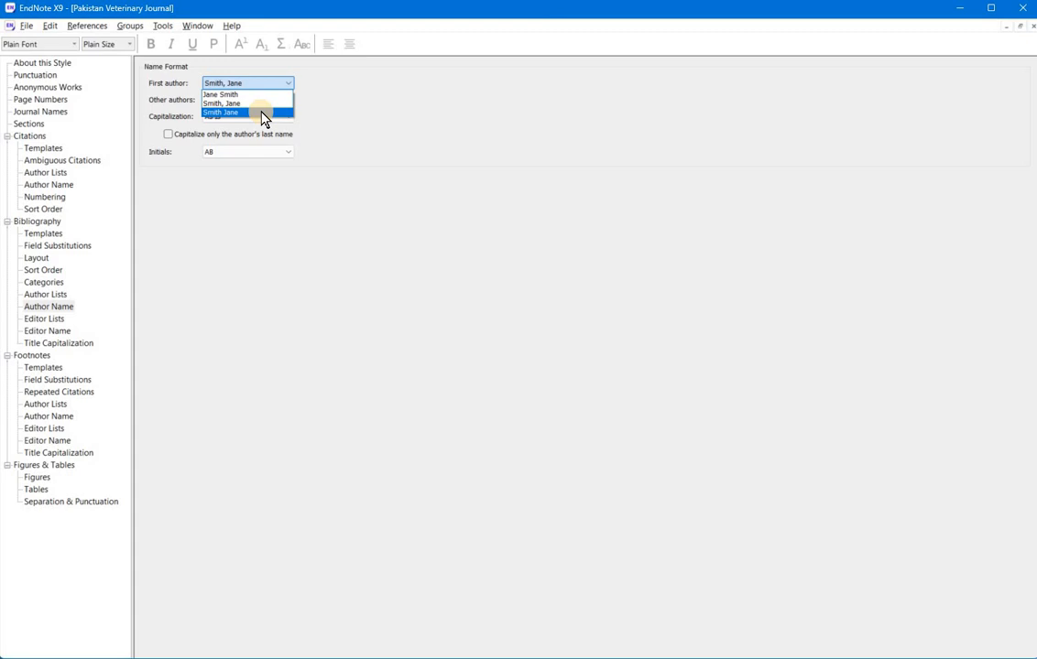
click(261, 112)
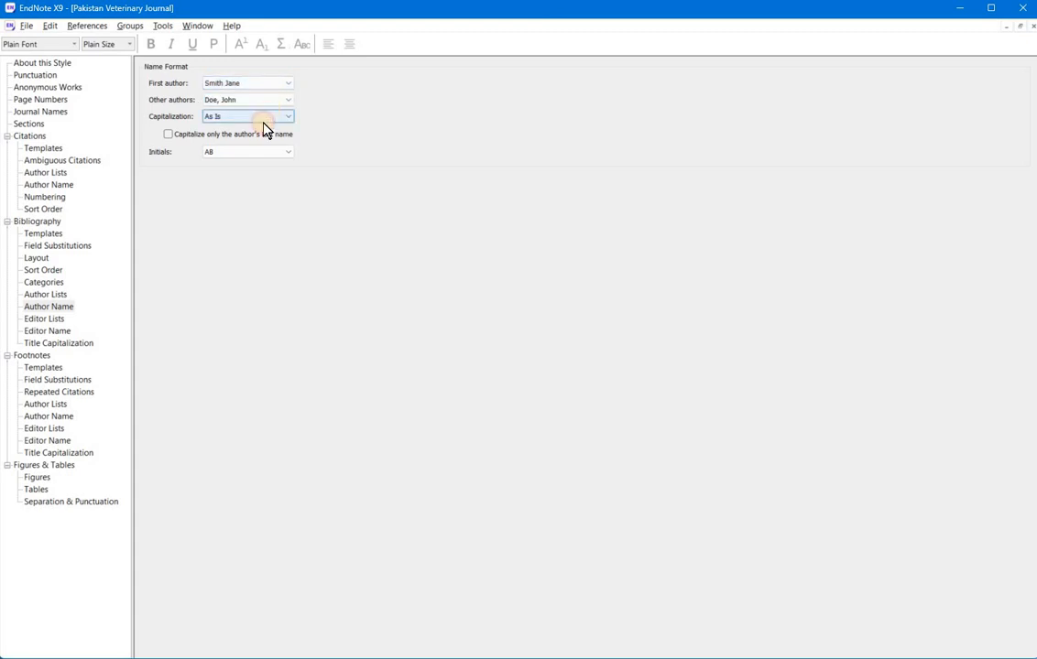
click(260, 102)
click(258, 130)
click(1031, 26)
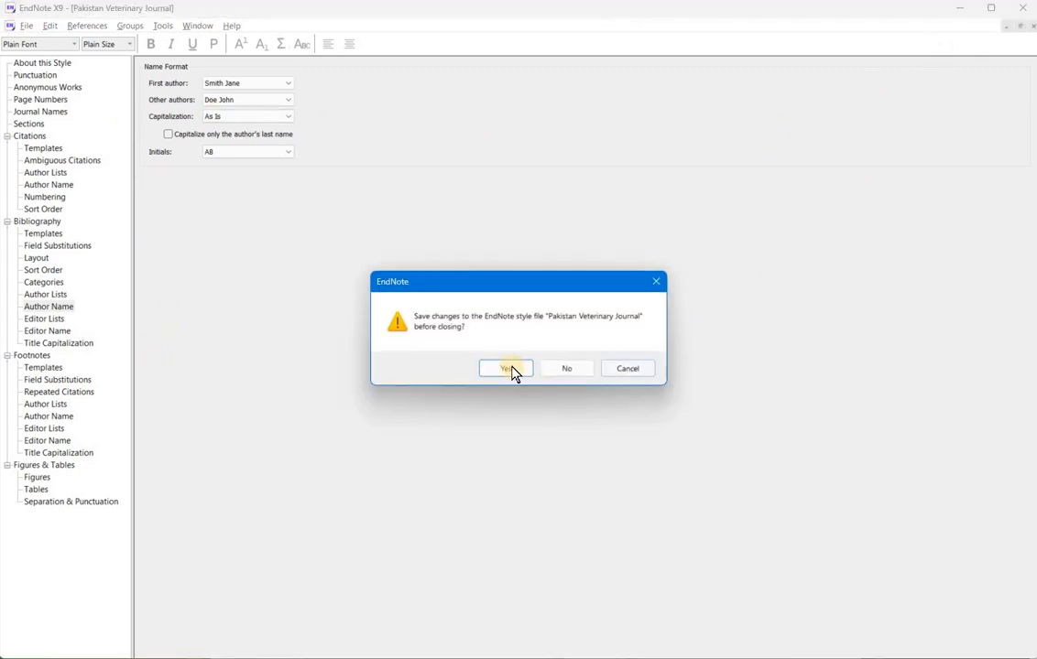
click(509, 369)
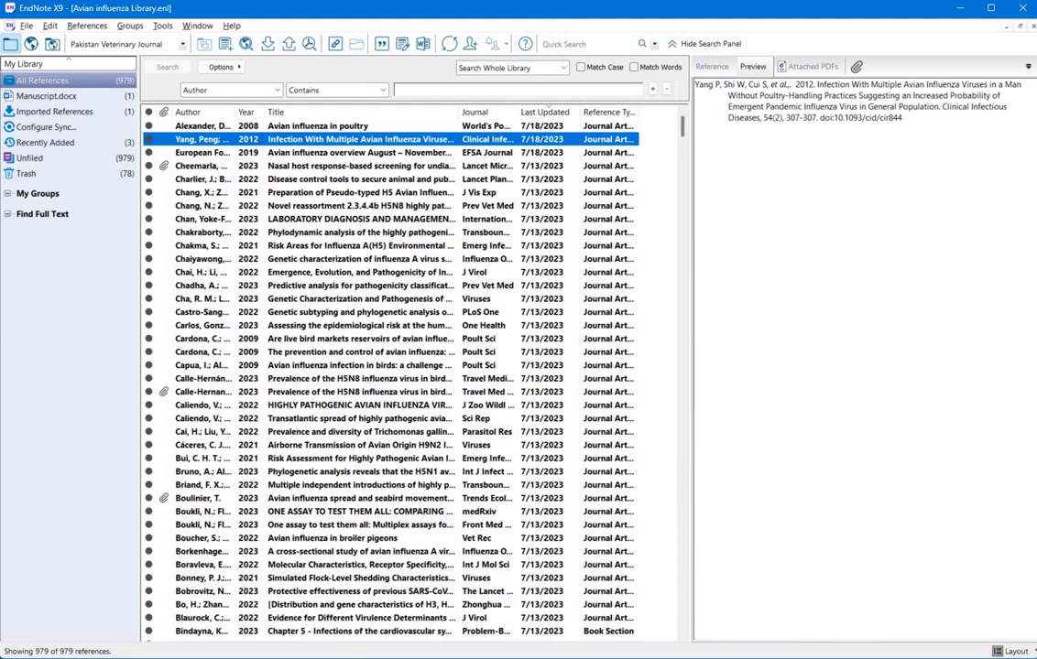
Switch to Manuscript.docx in Word, update its citations and bibliography, and select the first page of reference entries to check them.
click(355, 656)
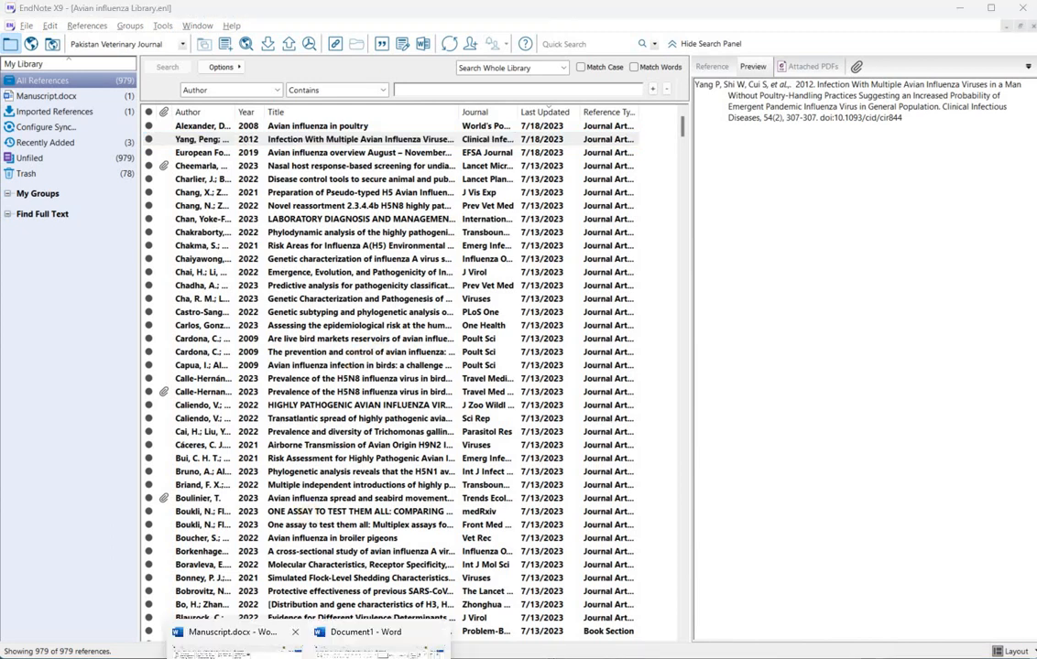
click(240, 654)
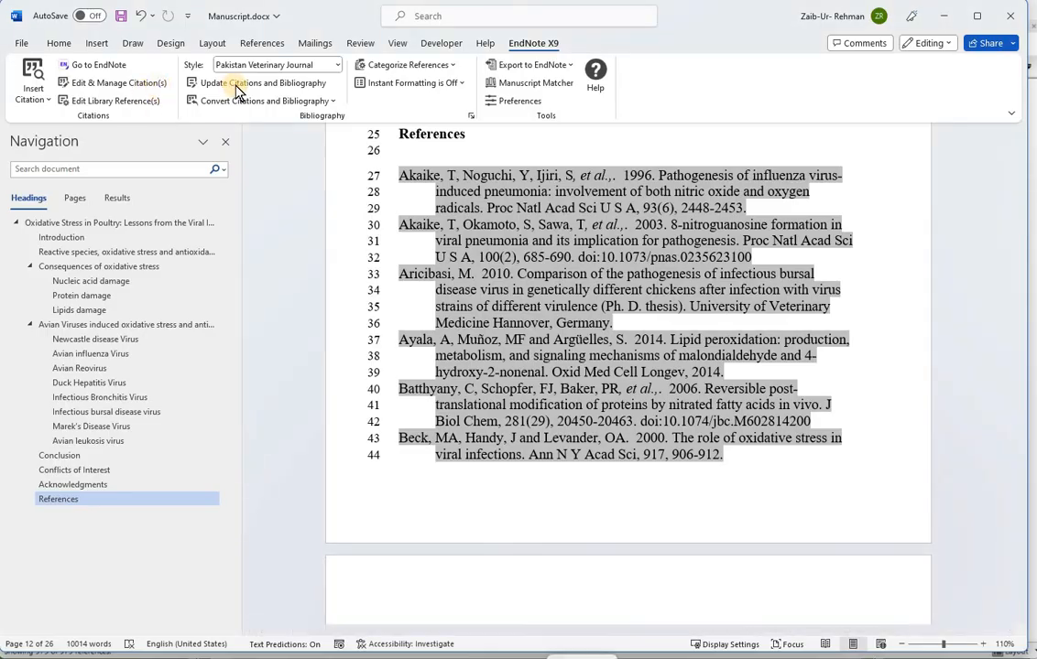
click(236, 85)
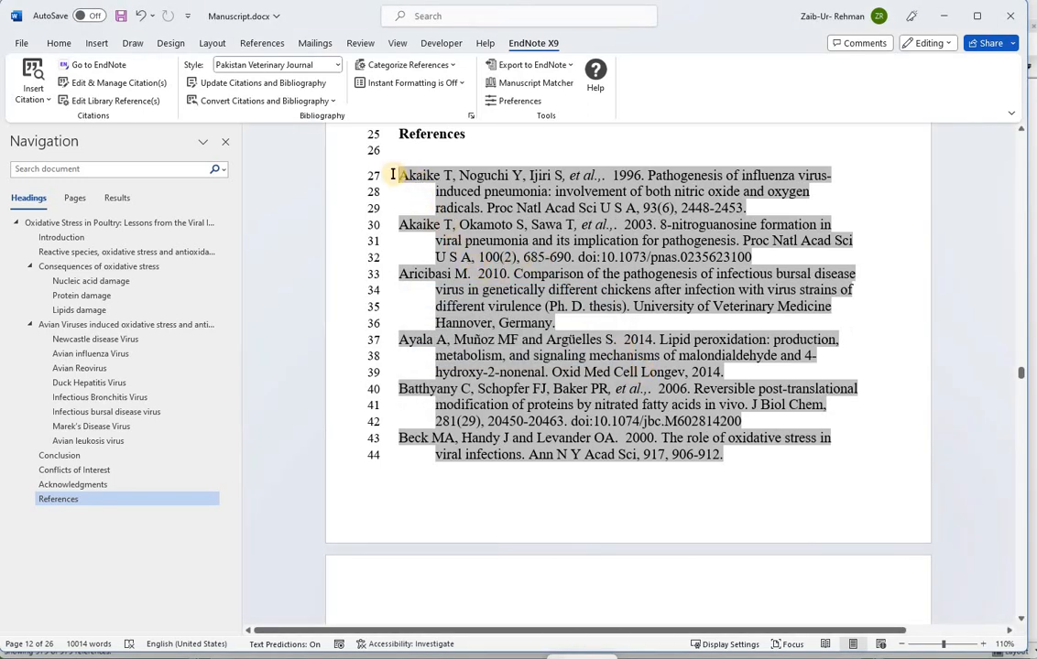
drag(505, 195, 748, 489)
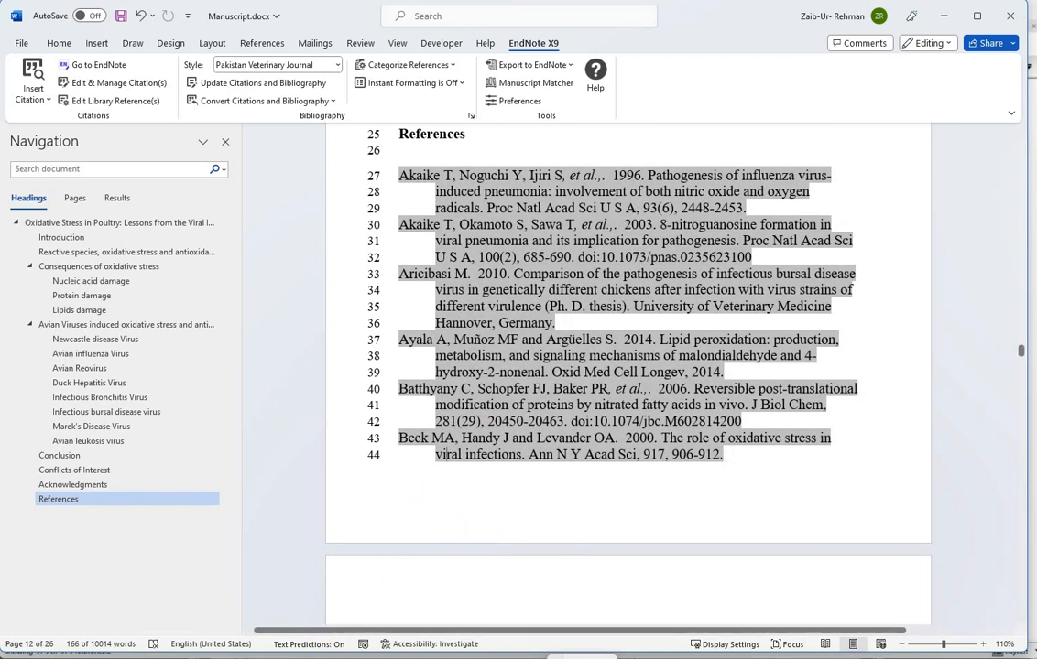
Switch to File Explorer, open the Styles folder under Documents > EndNote, and select Pakistan Veterinary Journal.ens.
mouse_move(277, 658)
mouse_move(220, 657)
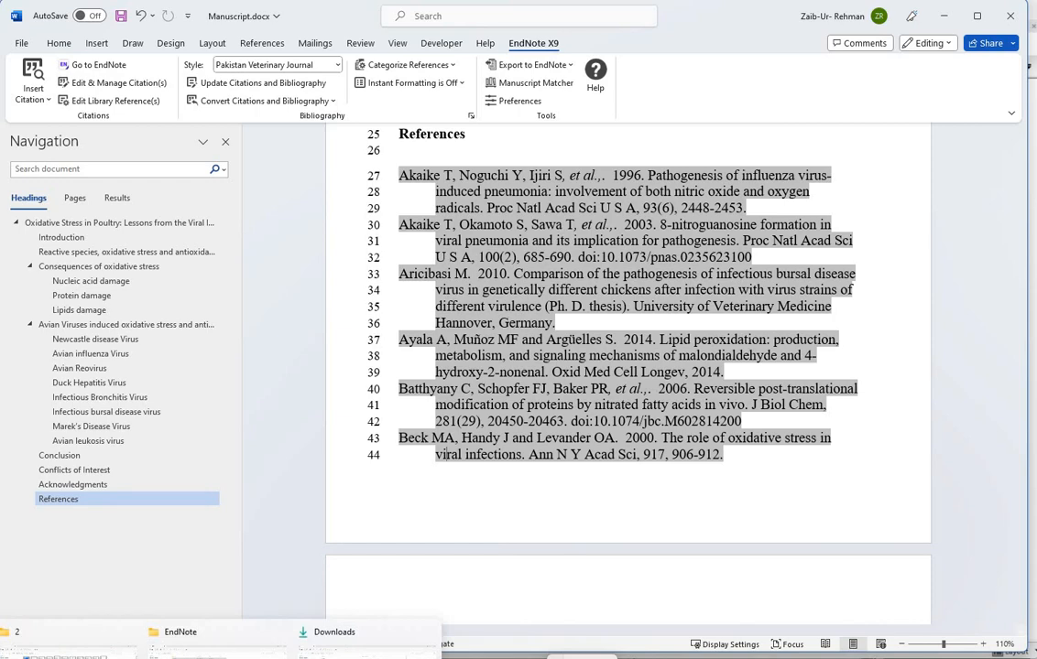
click(222, 655)
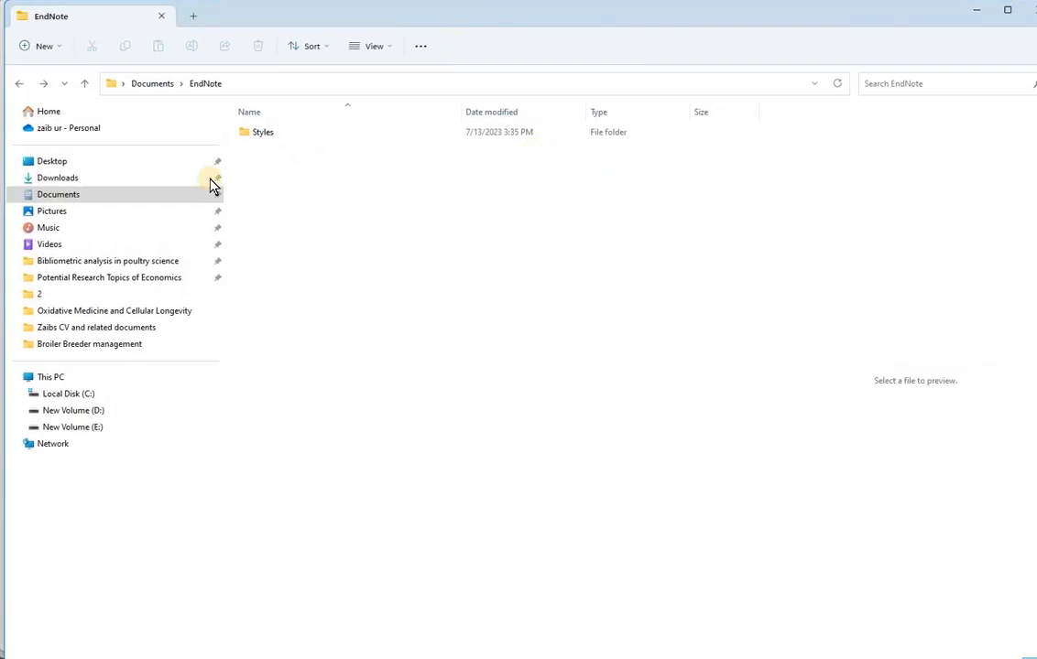
click(133, 200)
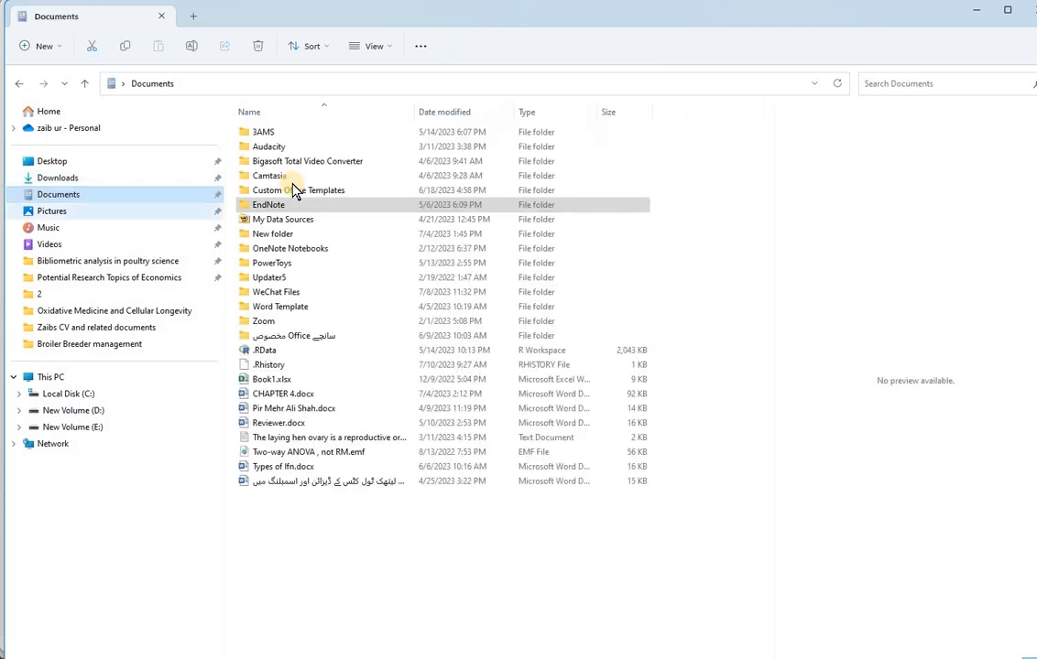
click(278, 207)
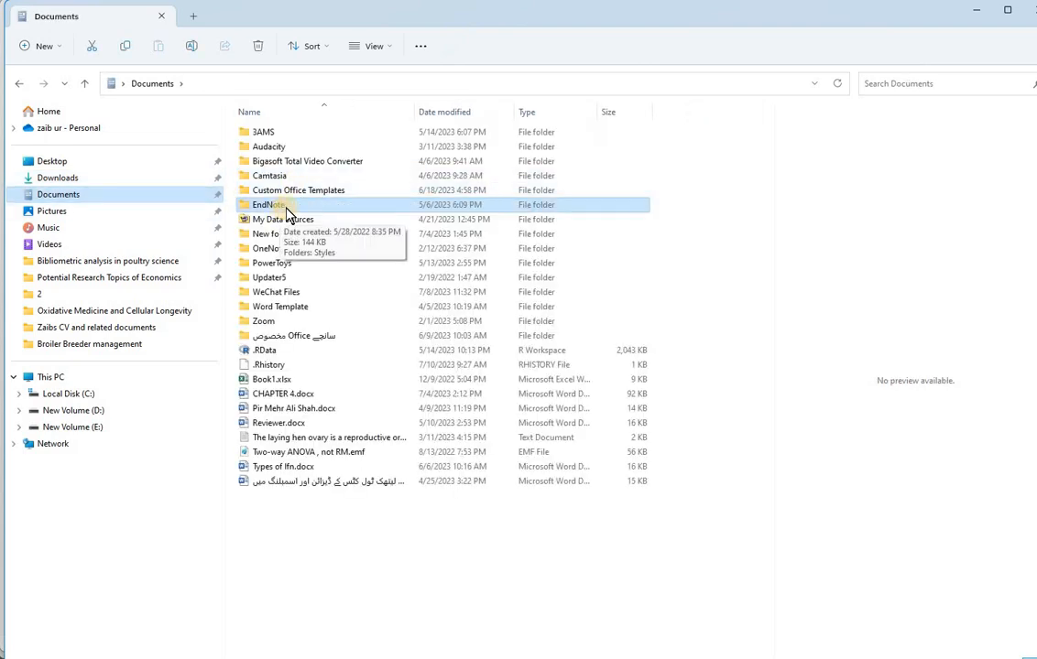
double_click(286, 213)
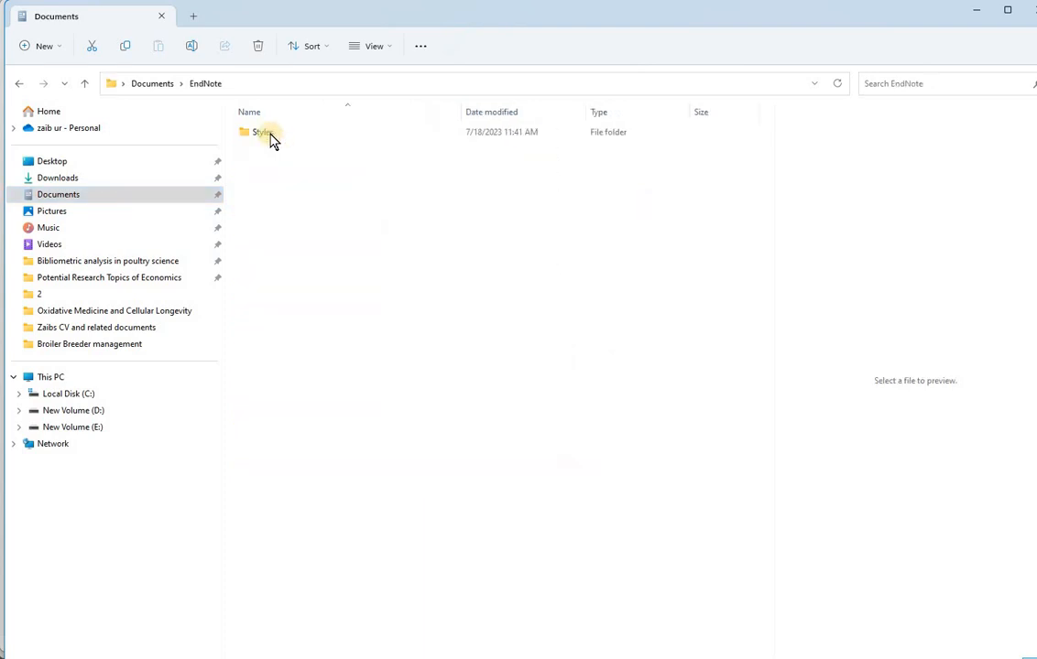
double_click(274, 140)
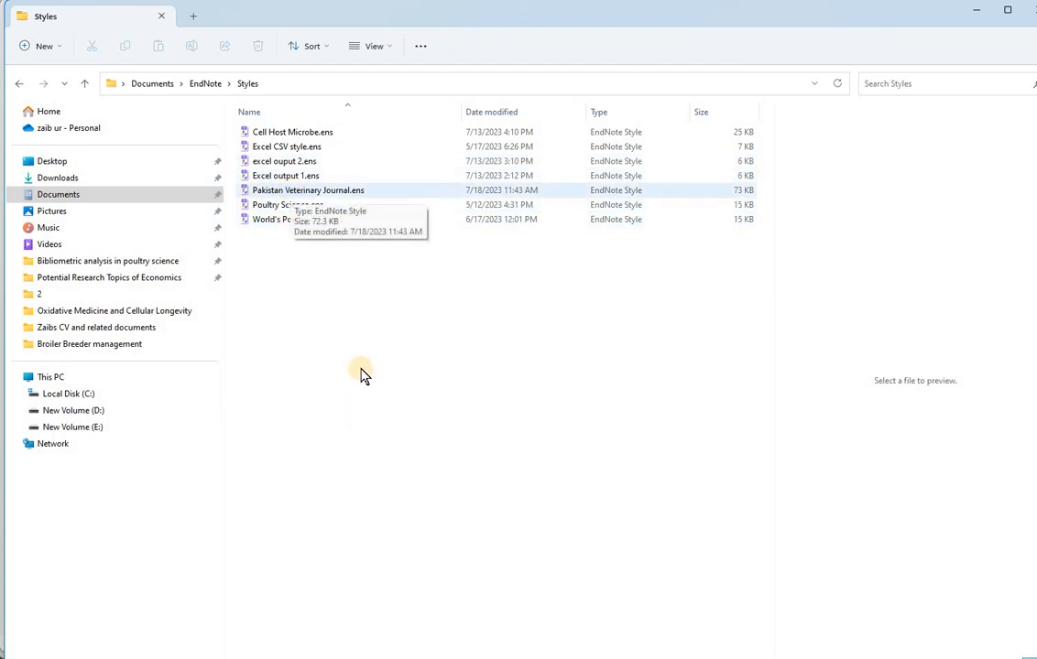
click(384, 195)
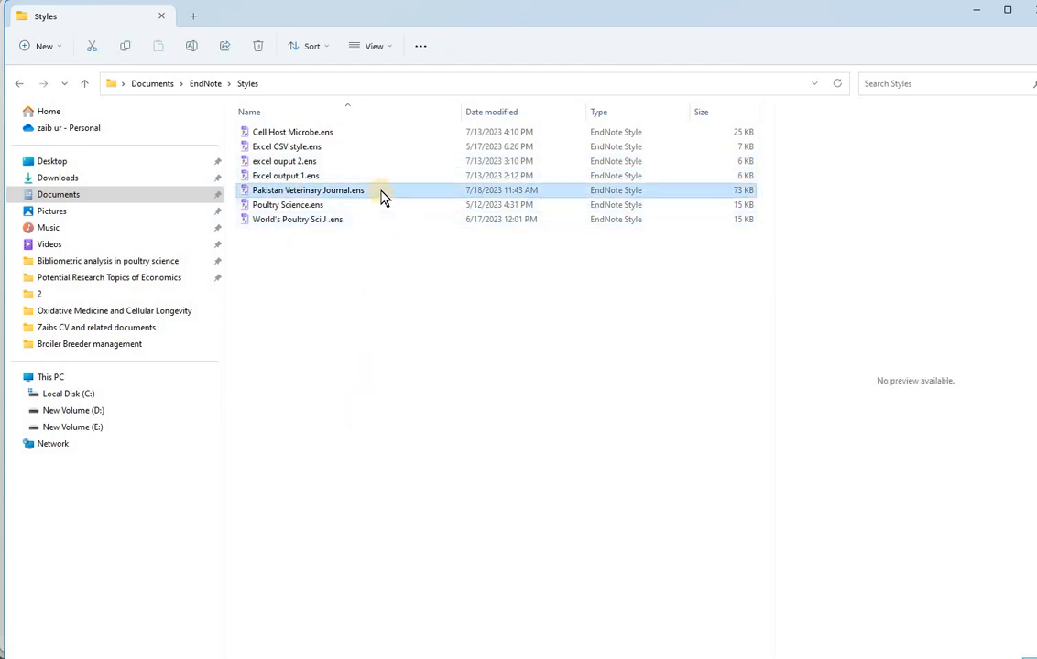